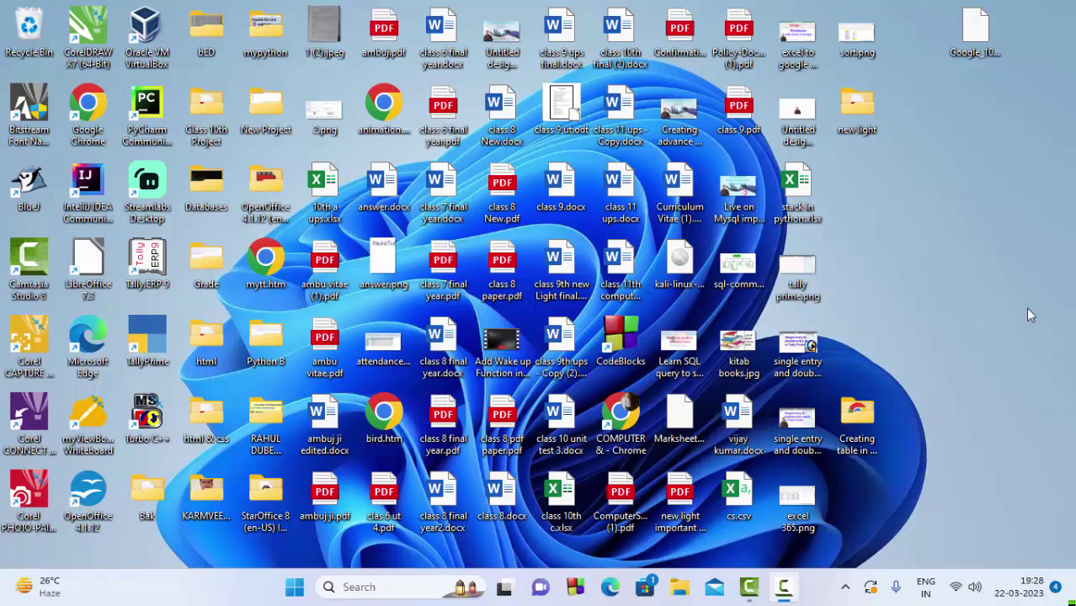
- Refresh the desktop several times from its right-click menu
right_click(917, 165)
left_click(854, 195)
right_click(967, 162)
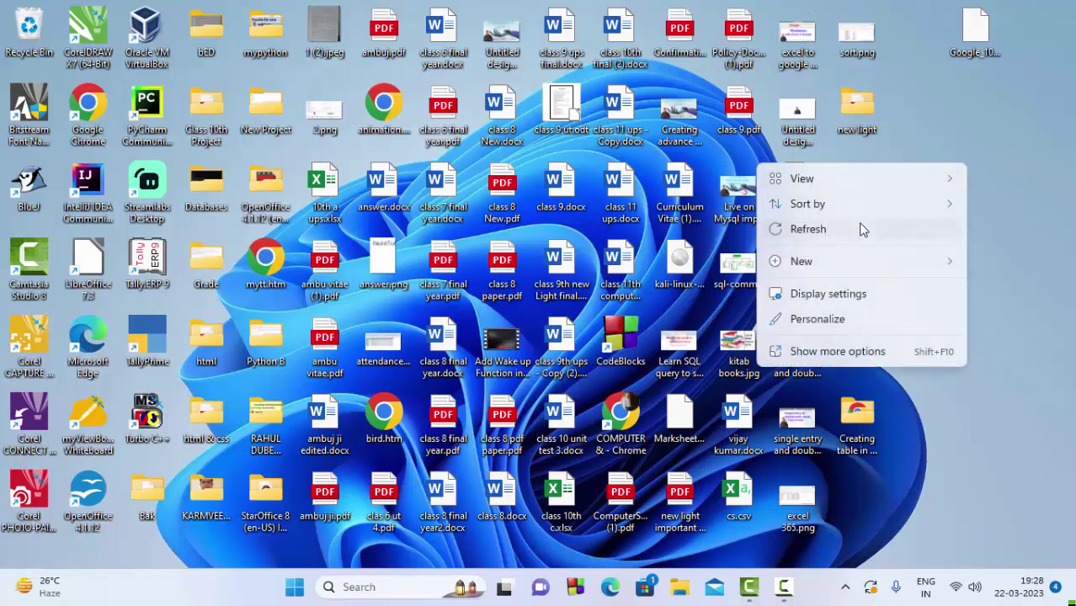
left_click(860, 228)
right_click(974, 150)
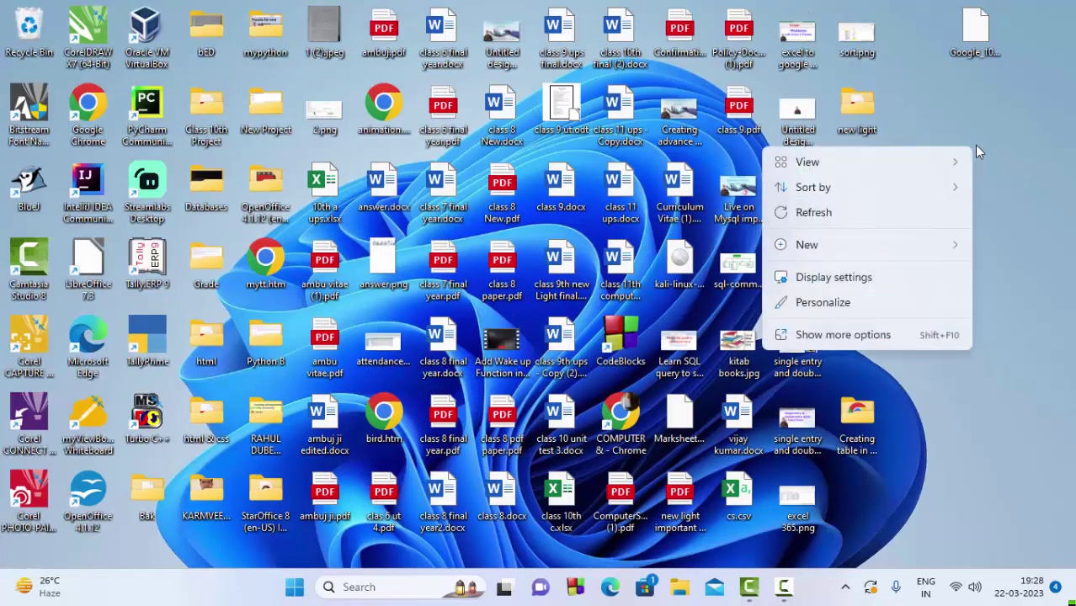
left_click(867, 210)
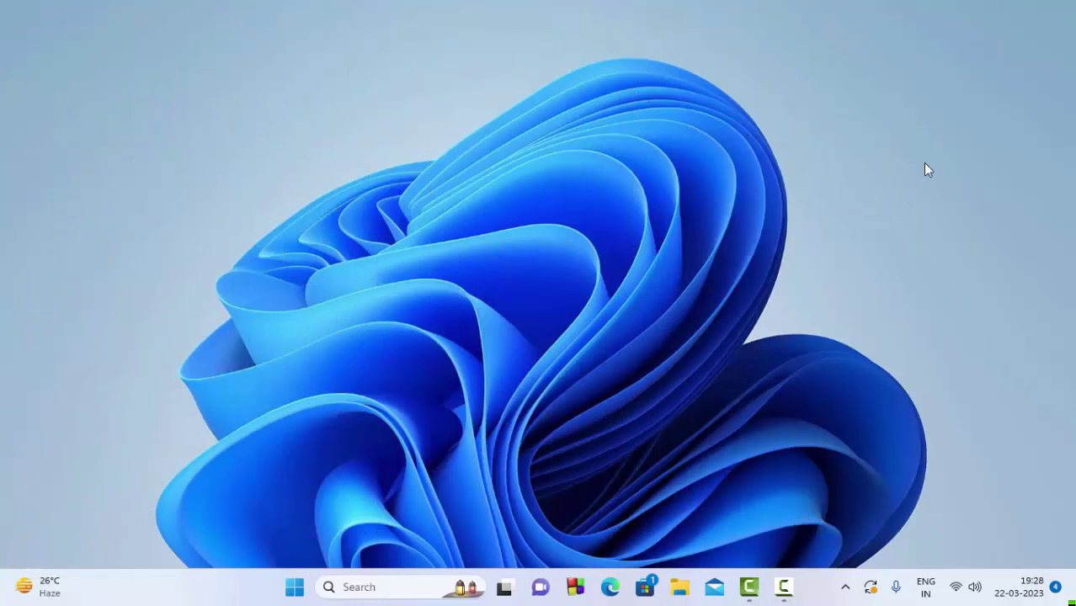
right_click(923, 163)
left_click(835, 228)
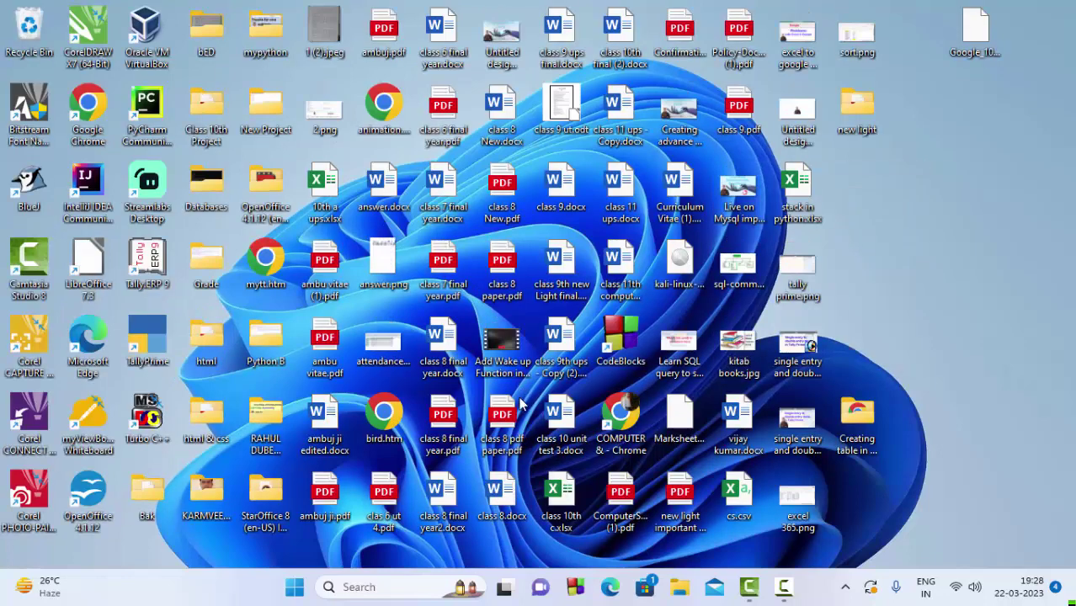
- Launch Access via Start search 'acc' and create the blank database Database96
left_click(294, 586)
left_click(326, 581)
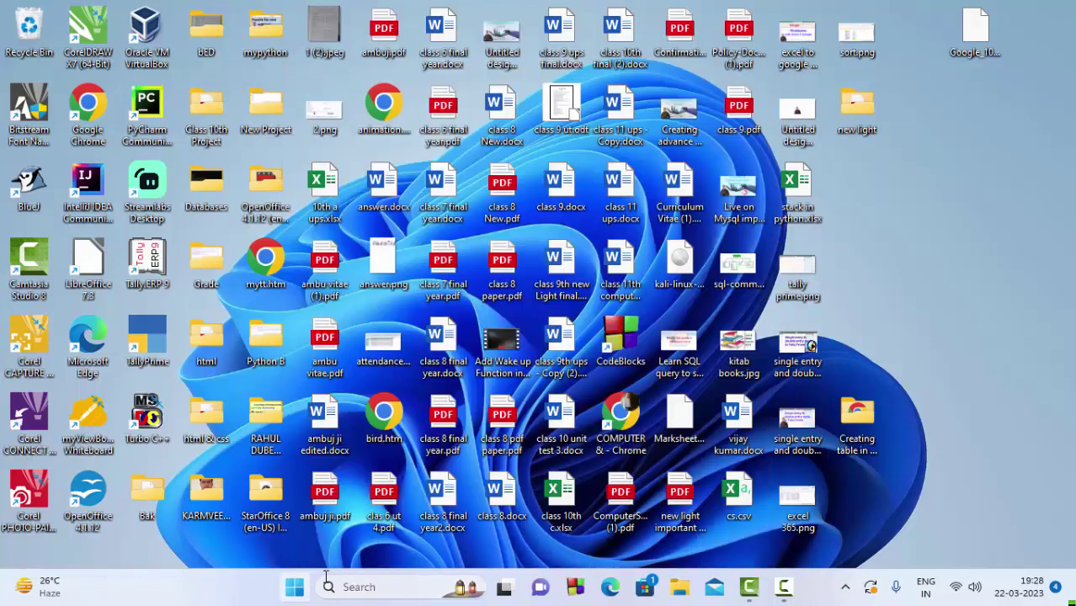
type("acc")
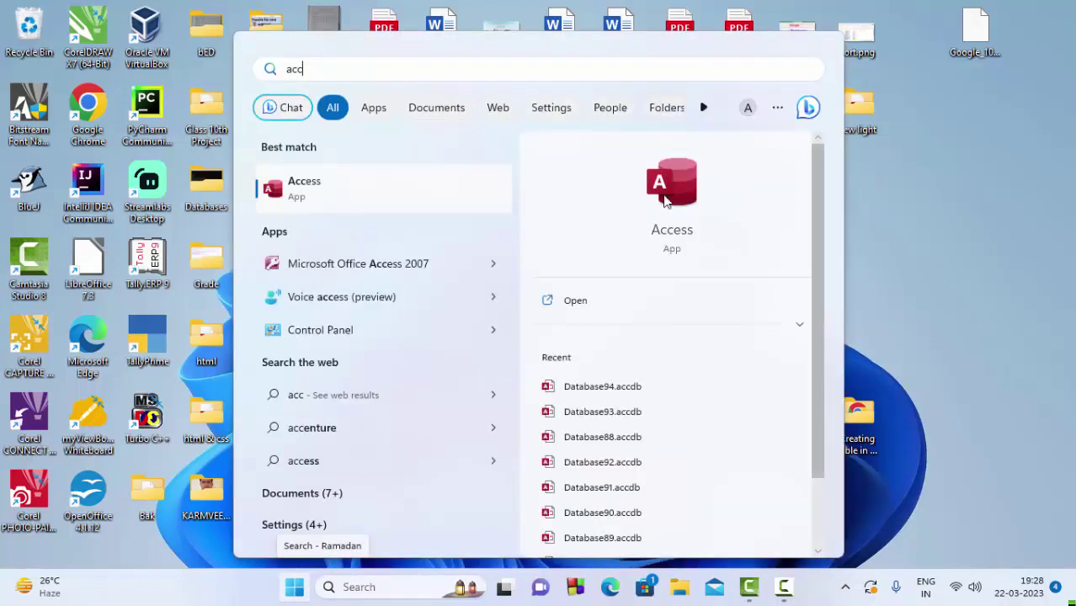
left_click(350, 206)
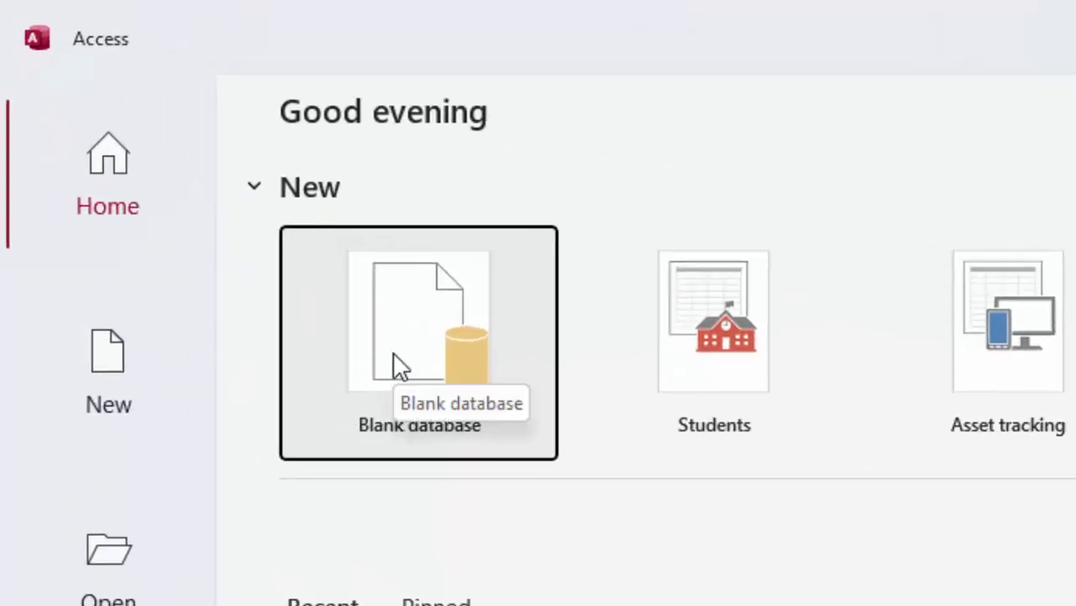
left_click(401, 360)
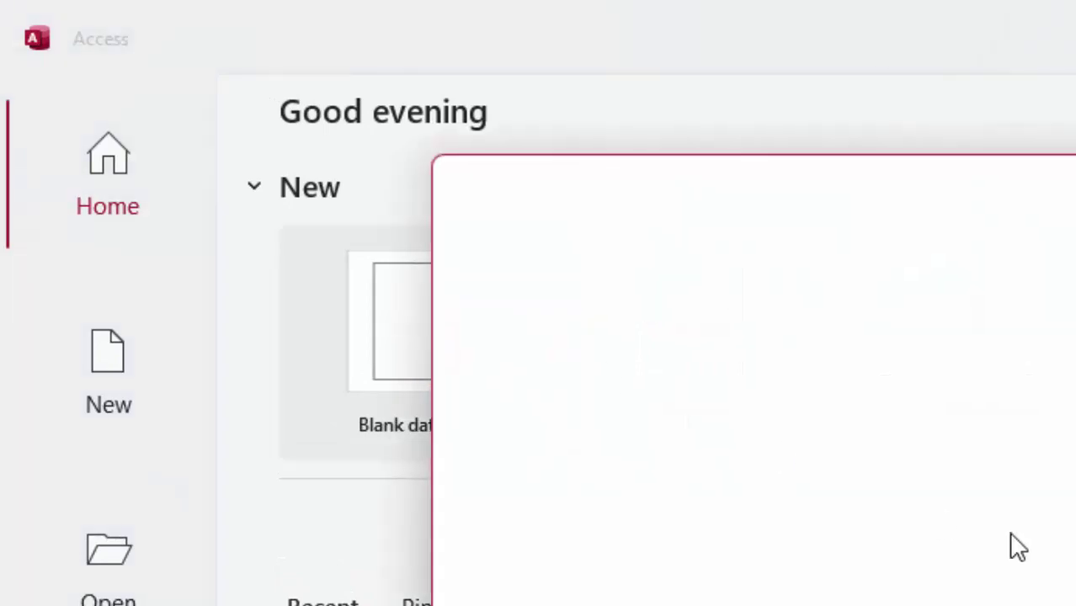
left_click(791, 337)
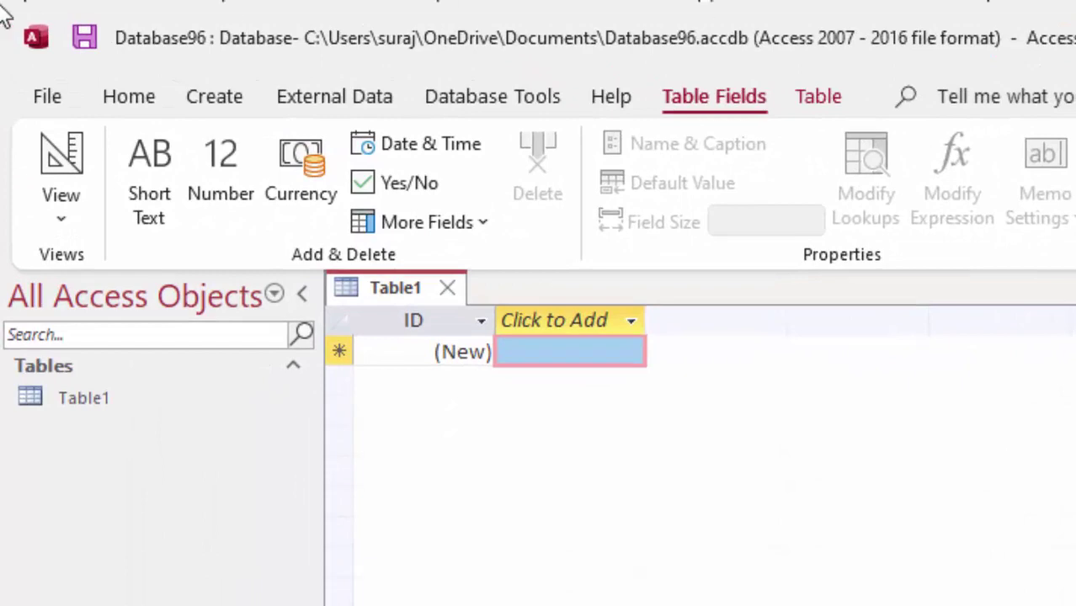
- Switch Table1 to Design view, saving it under the name StudentT
left_click(60, 159)
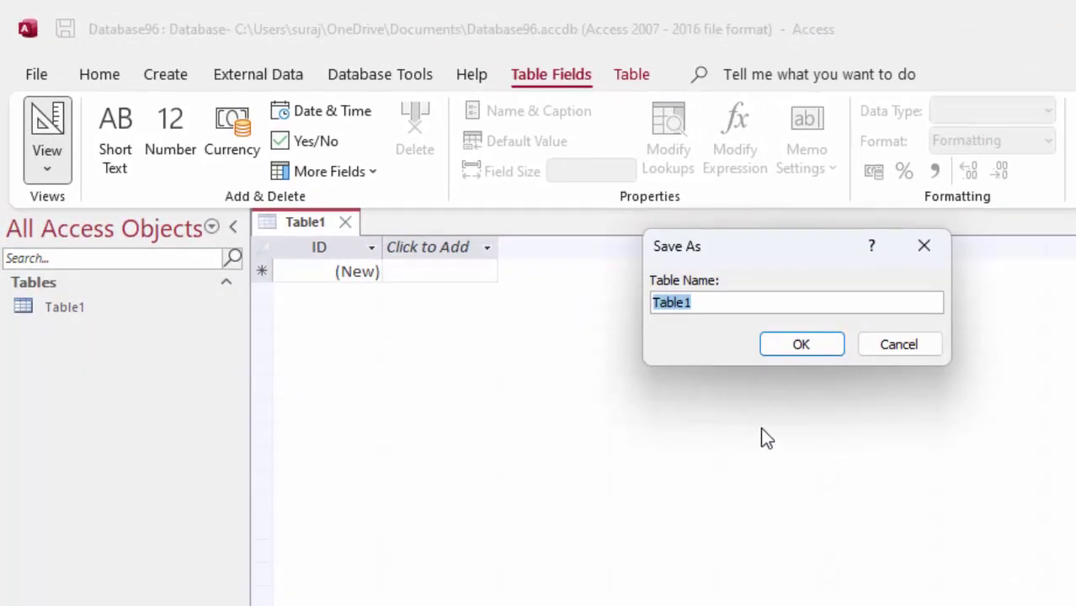
key("BackSpace")
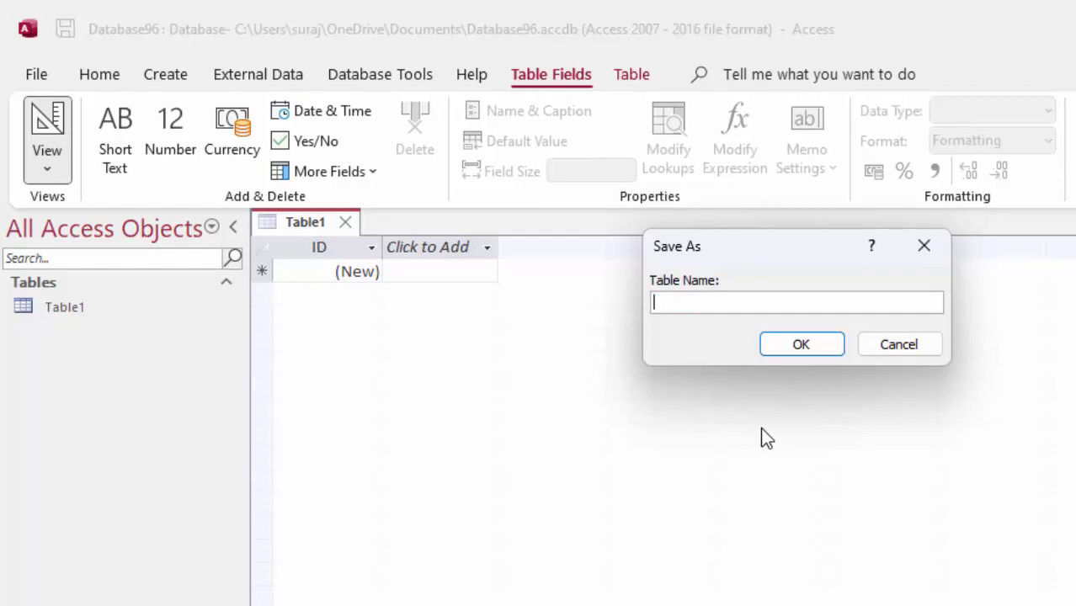
type("Student")
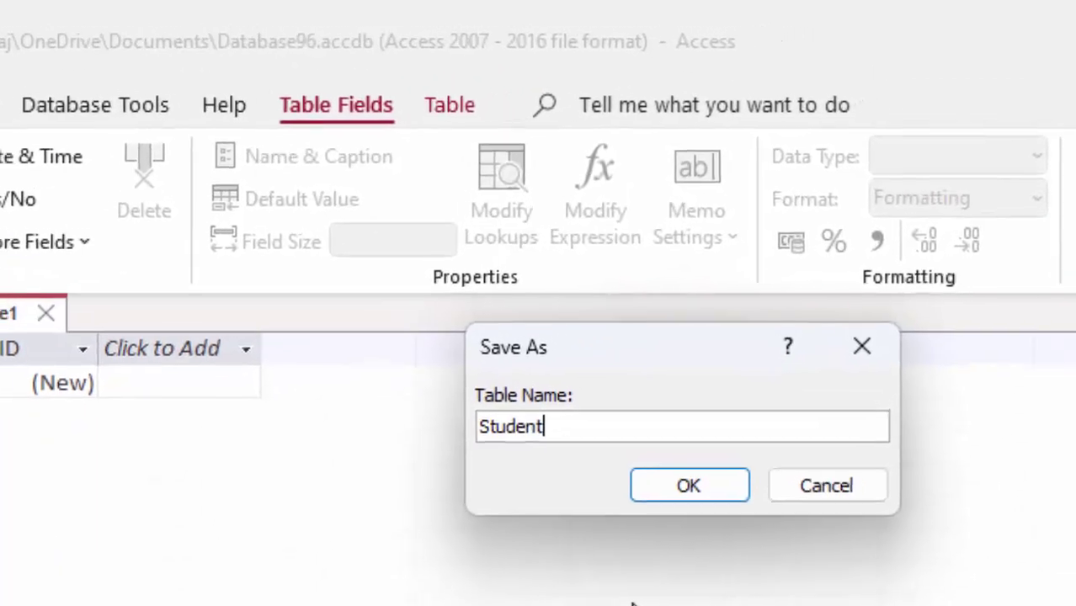
type("T")
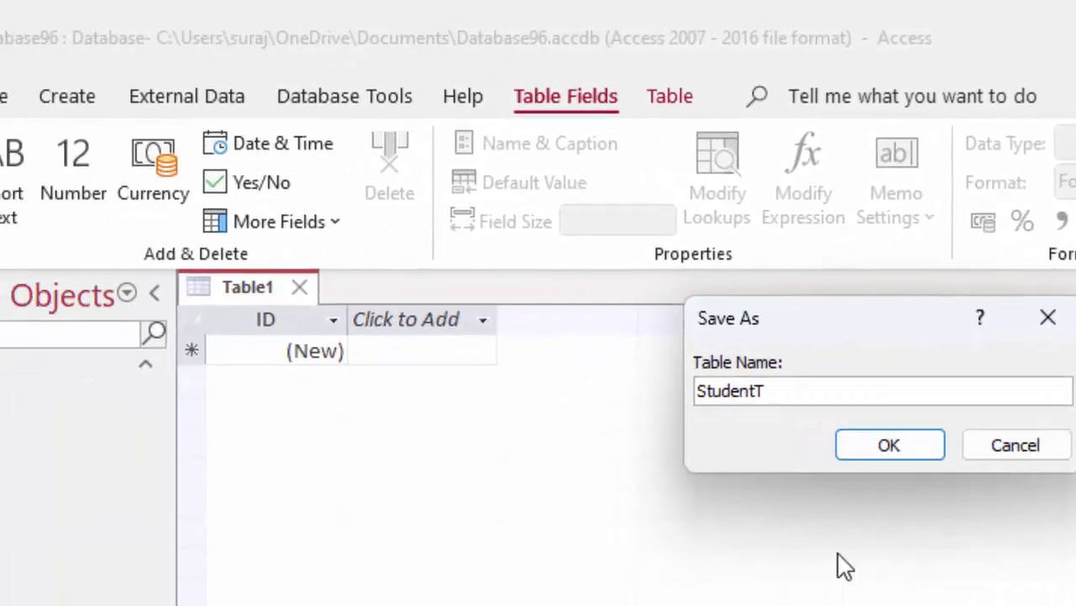
key("Return")
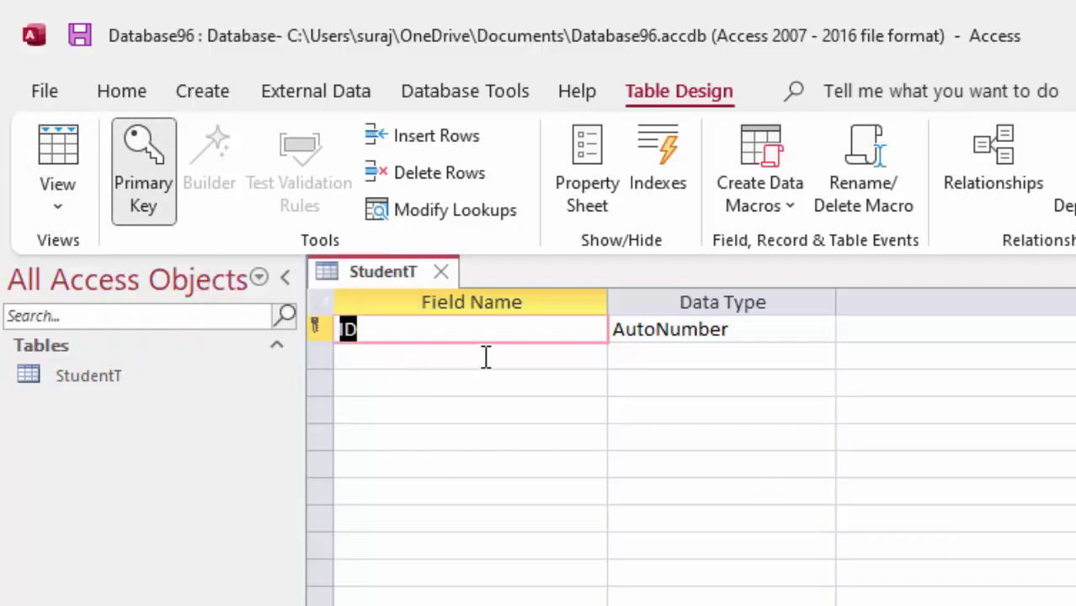
- Rename the ID field to Registration_number and make it Short Text
double_click(456, 329)
key("BackSpace")
type("Reg")
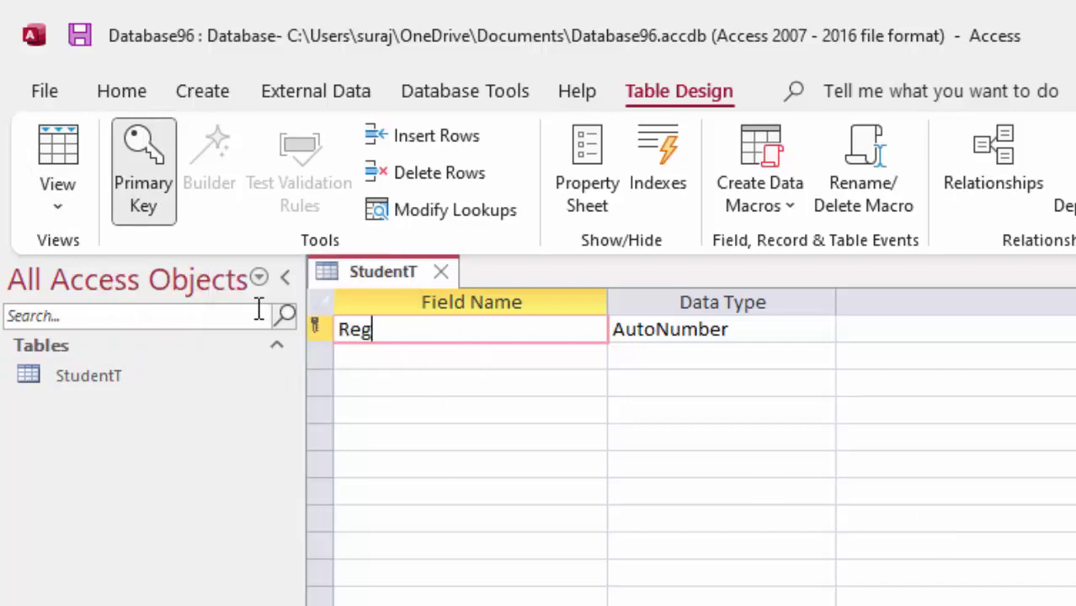
type("ist")
type("rat")
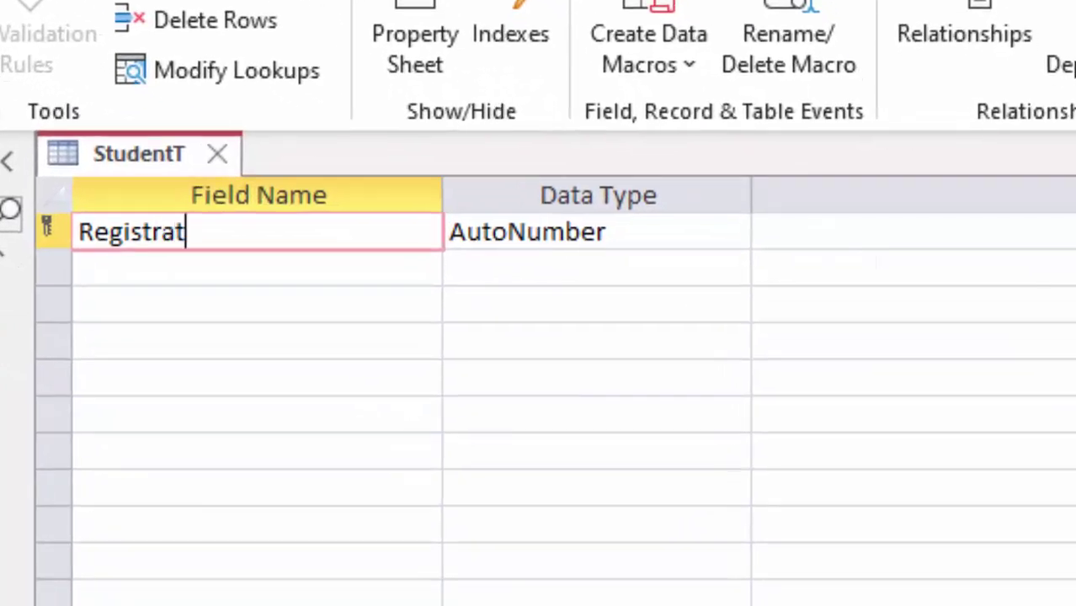
type("ion")
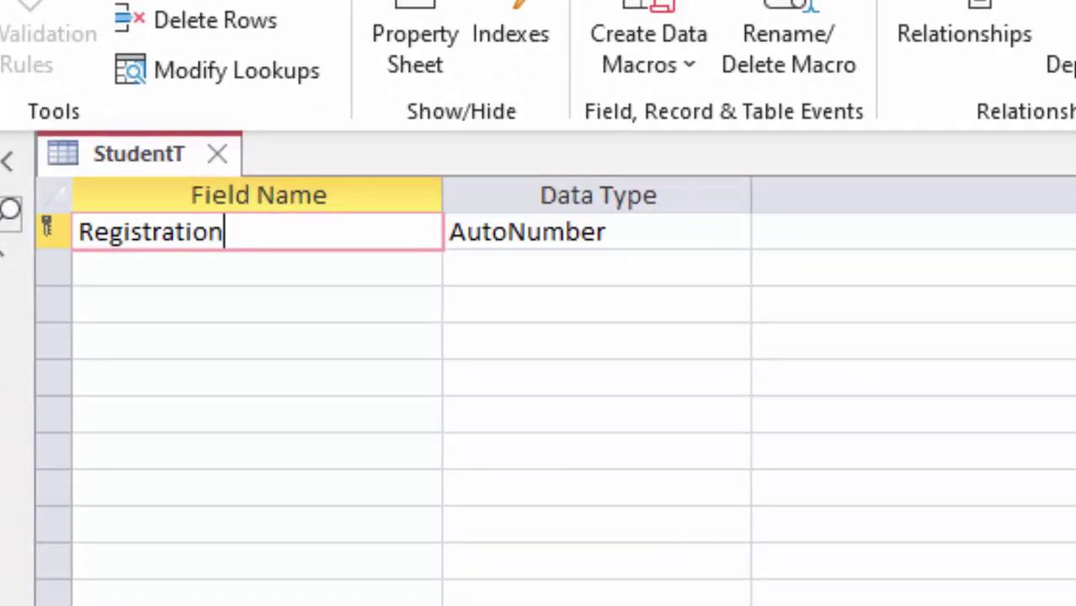
type("_numb")
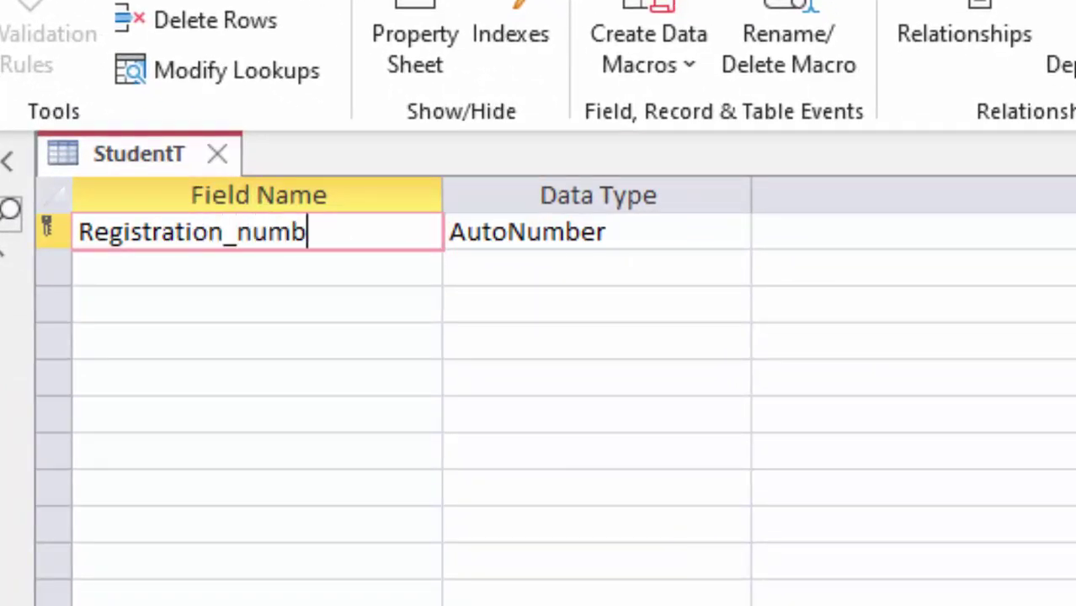
type("er")
left_click(673, 234)
left_click(732, 233)
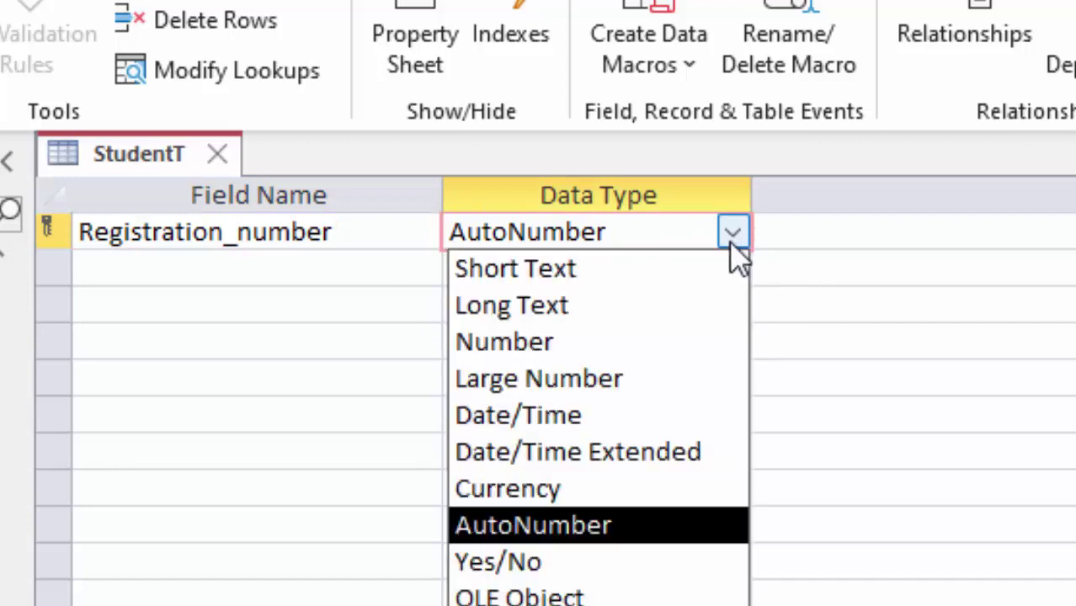
left_click(678, 269)
- Add a Name_of_students Short Text field and a Class field
left_click(272, 271)
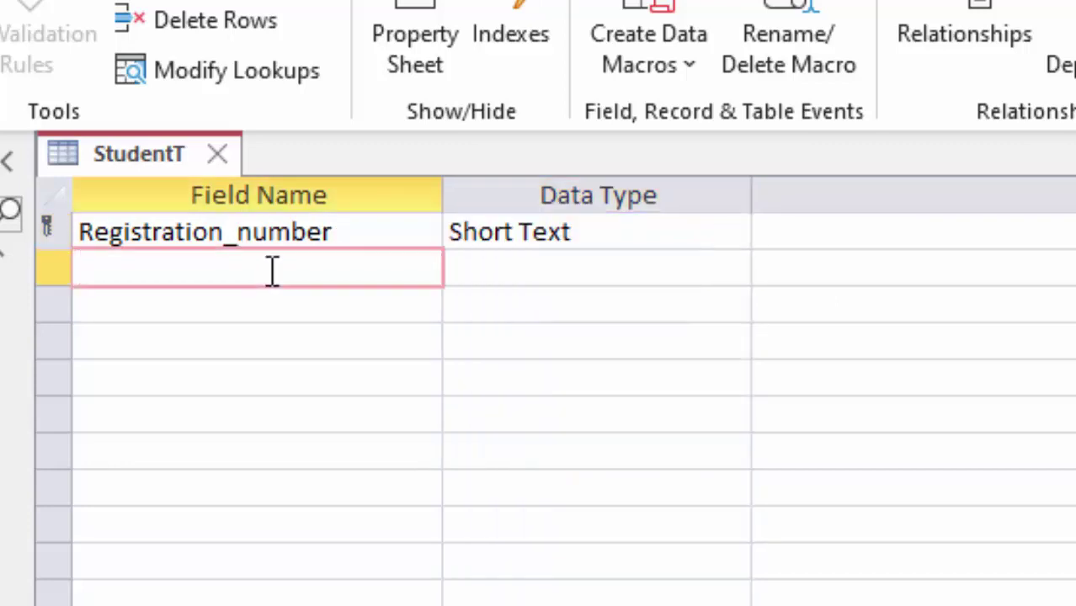
type("Nam")
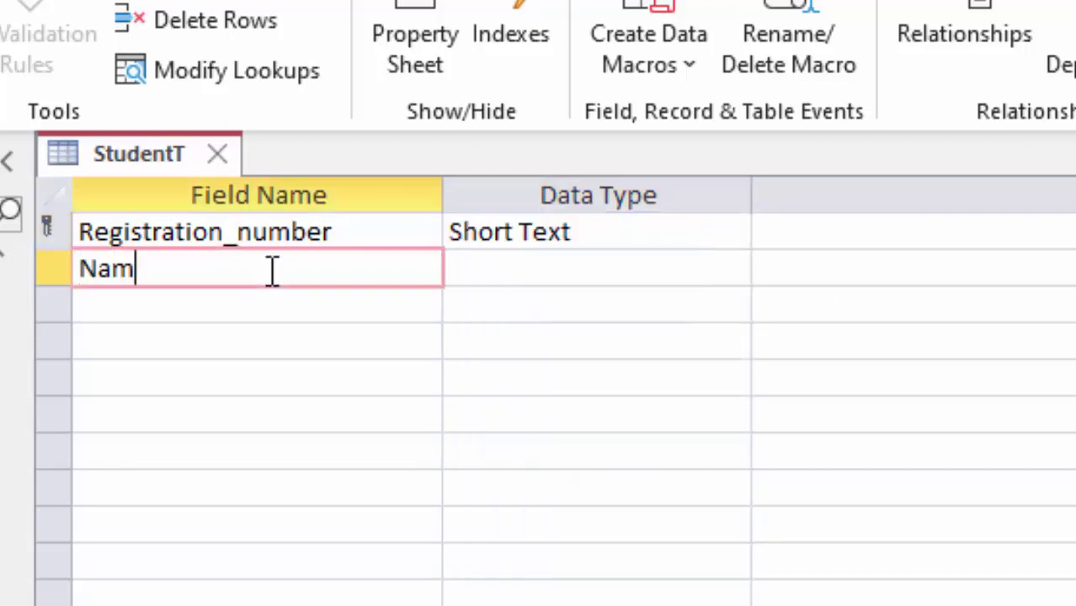
type("e_of")
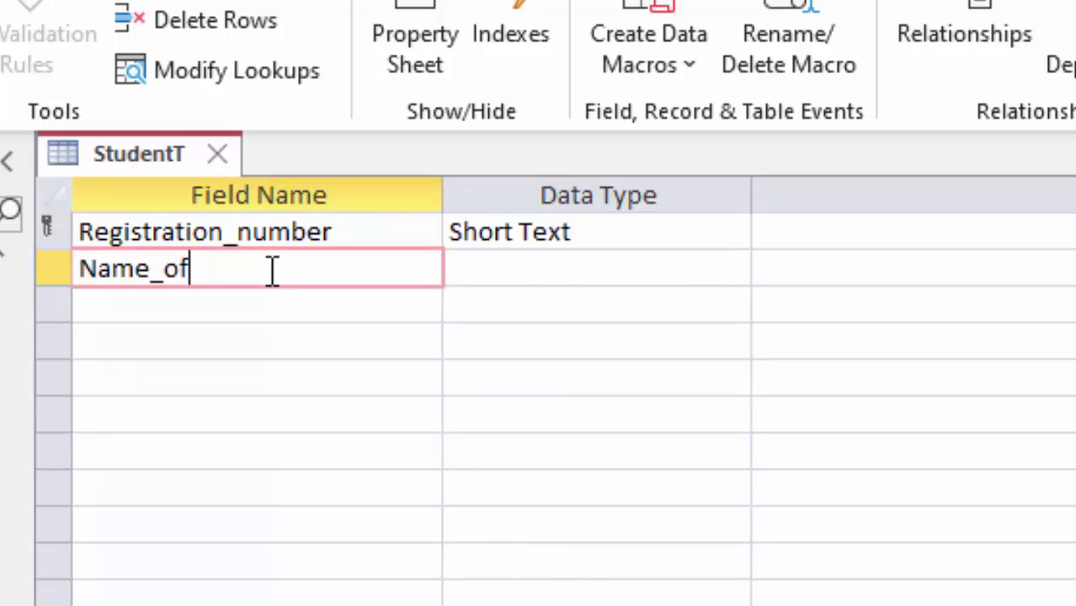
type("_stude")
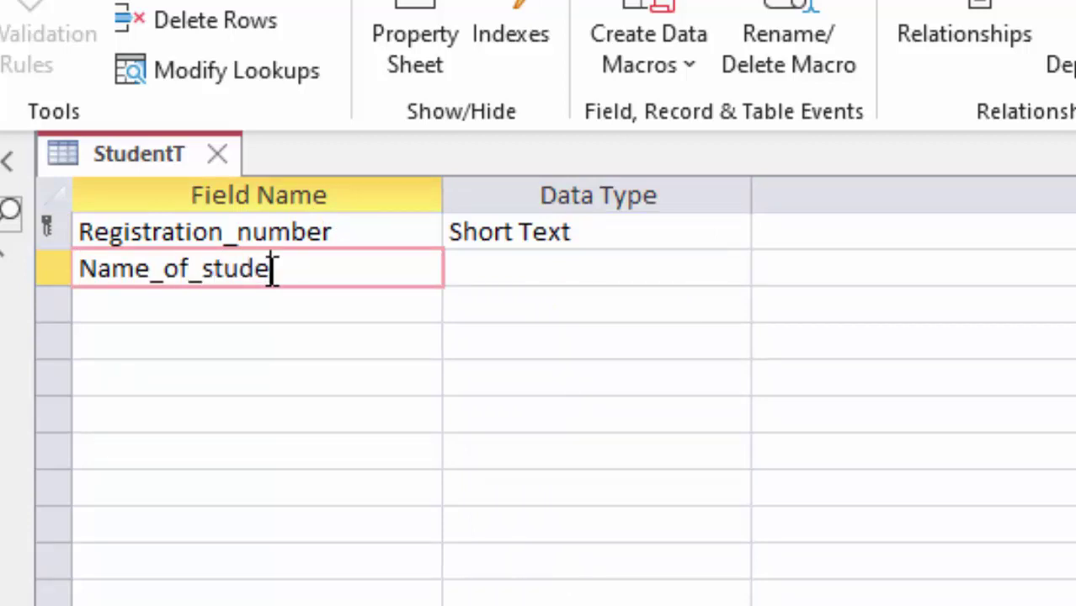
type("nts")
left_click(583, 263)
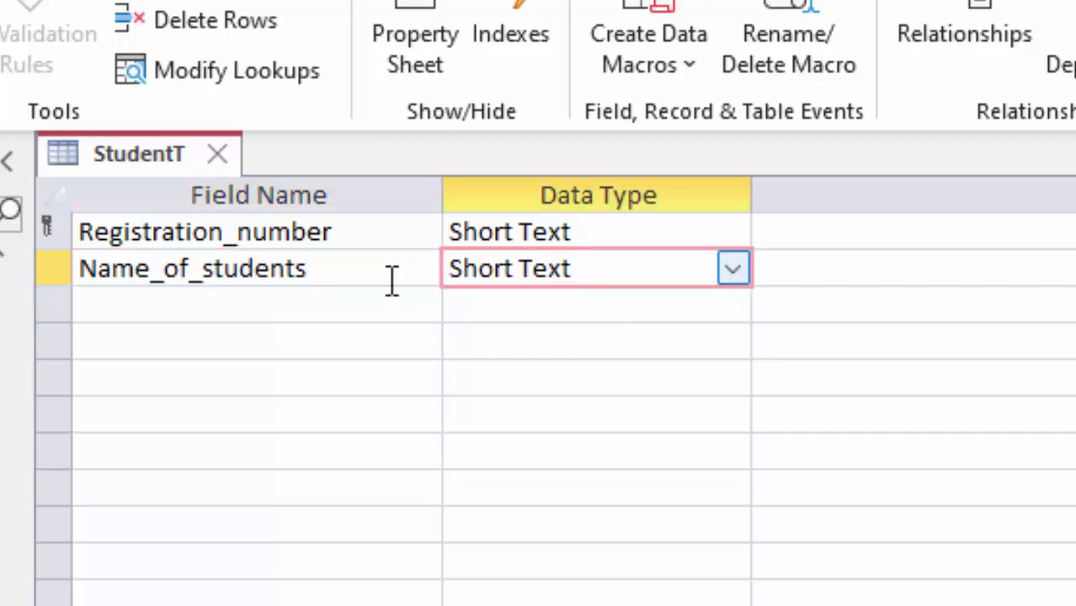
left_click(289, 302)
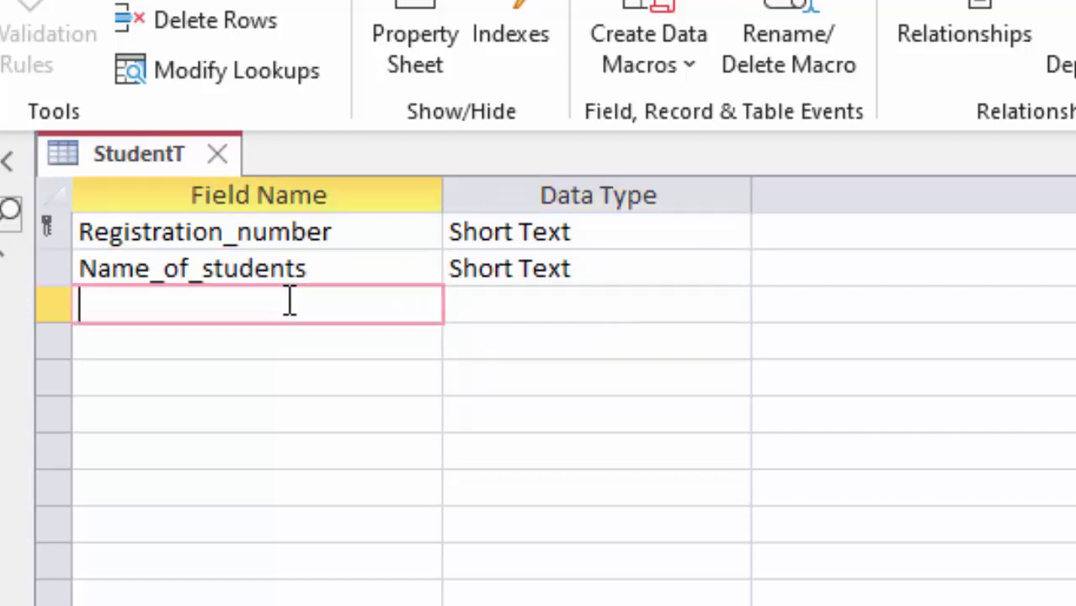
type("Cl")
key("BackSpace")
type("S")
key("BackSpace")
type("Class")
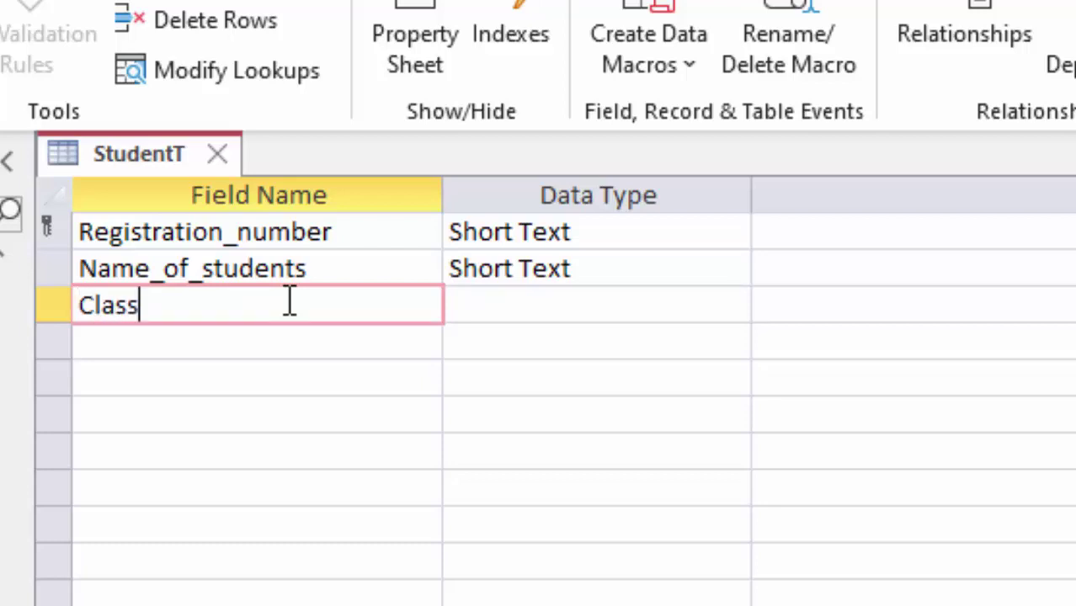
- Turn Class into a Lookup Wizard field with typed values XI and XII, labelled Class
left_click(632, 305)
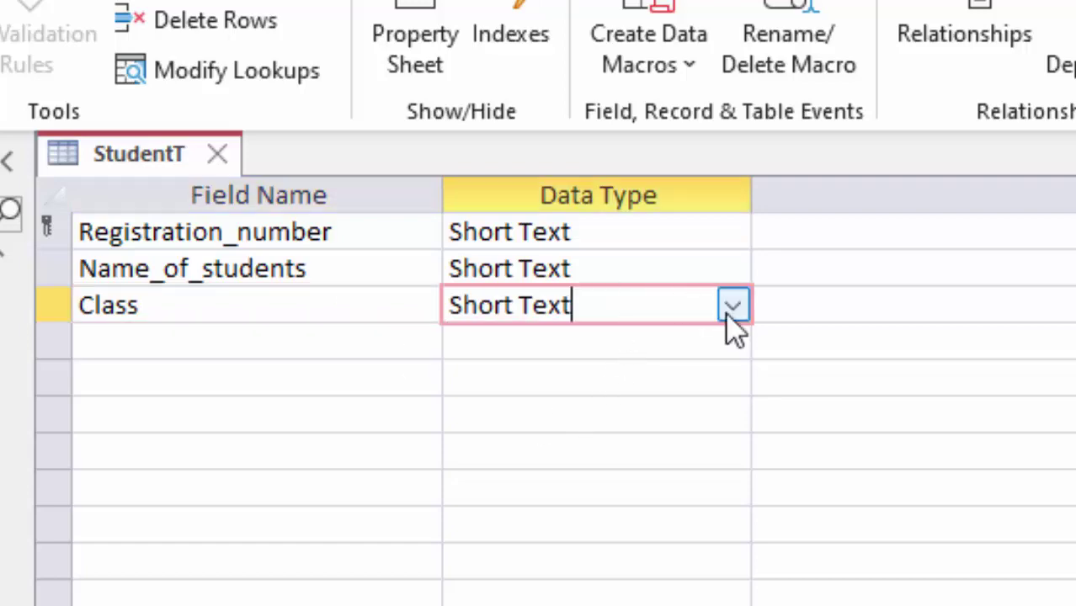
left_click(730, 307)
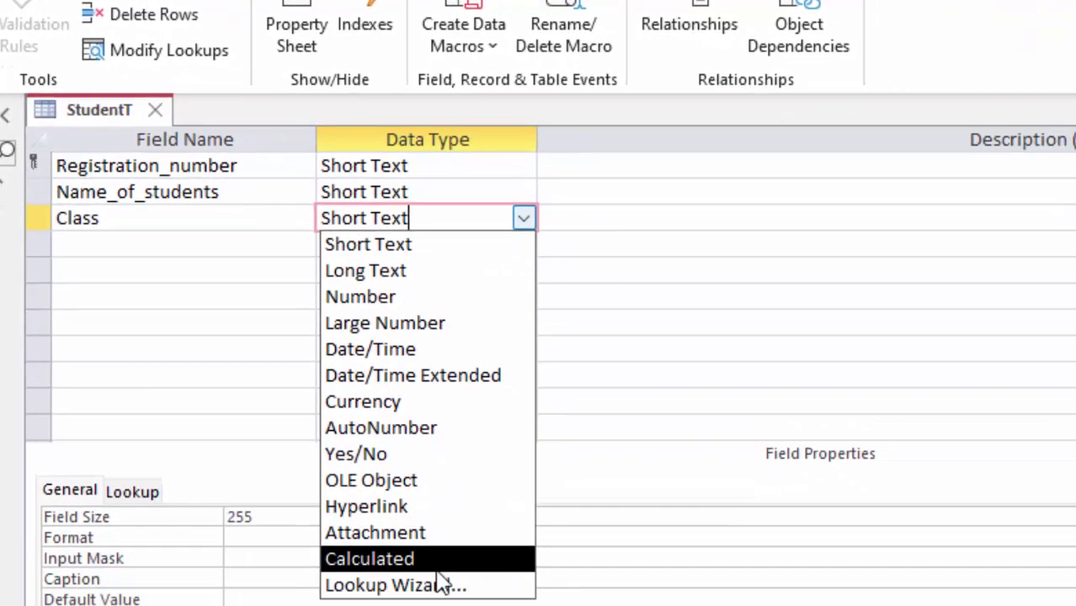
left_click(438, 586)
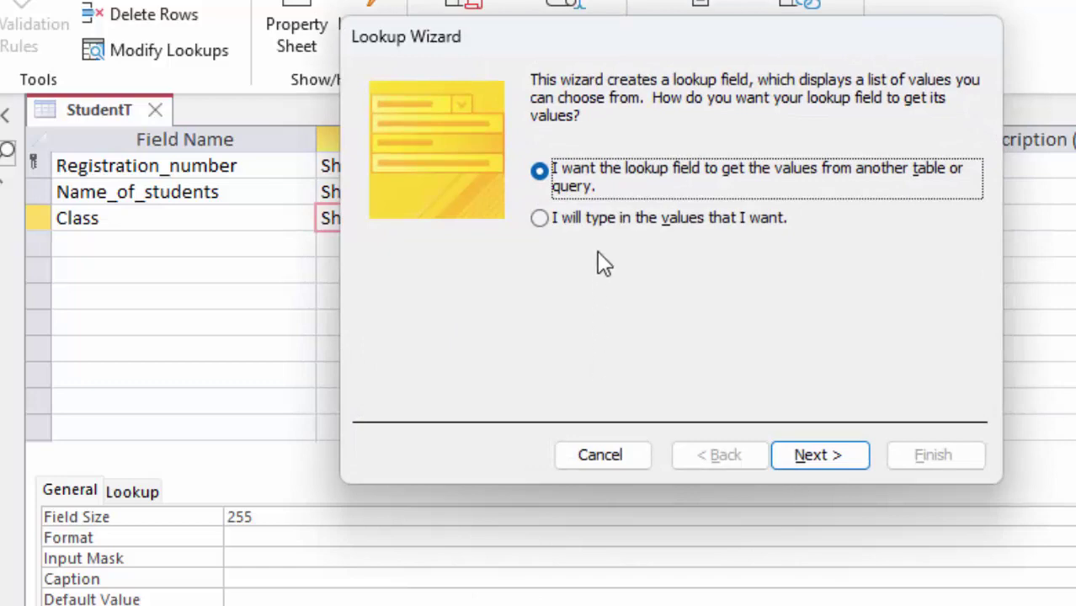
left_click(637, 220)
left_click(809, 453)
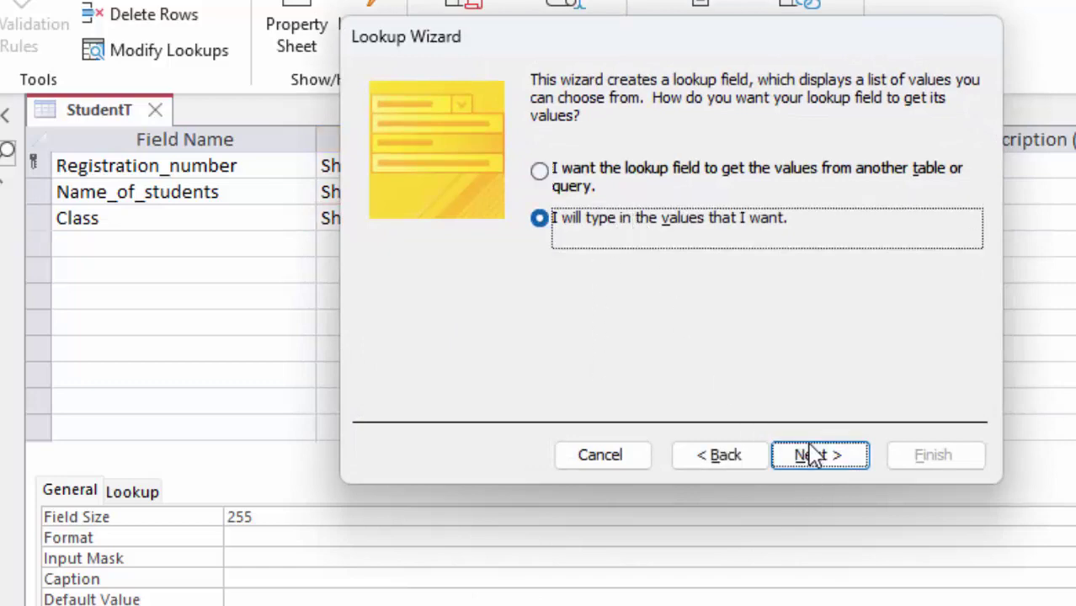
left_click(463, 243)
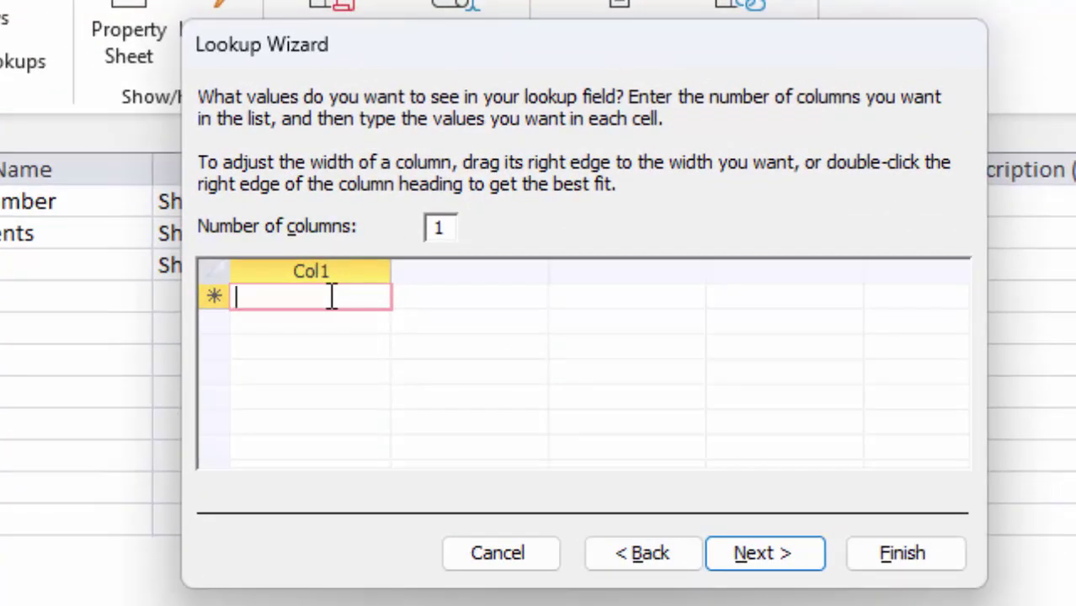
type("XI")
key("Return")
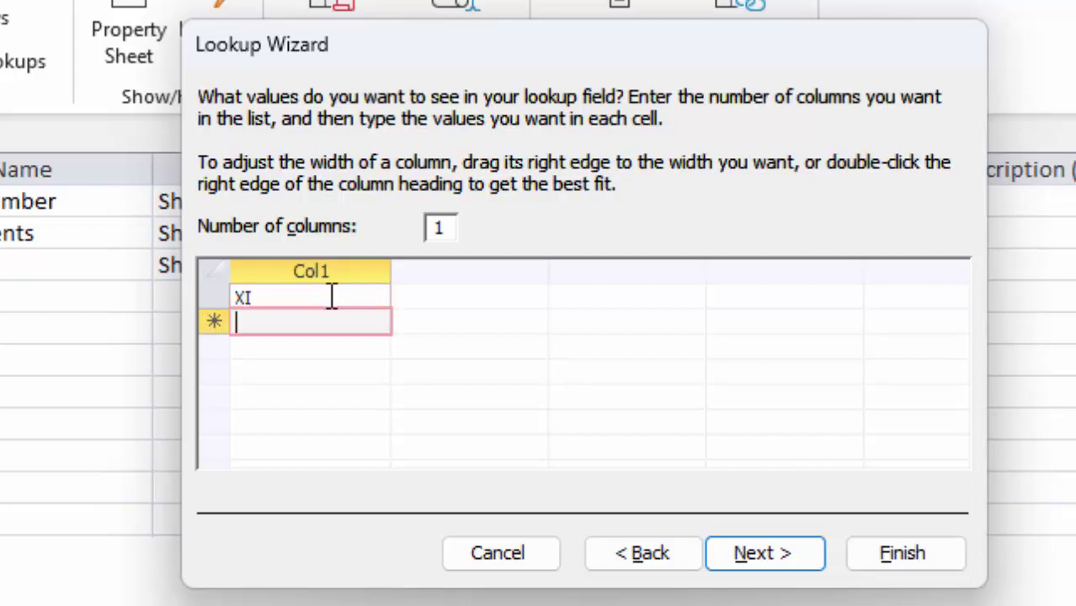
type("XII")
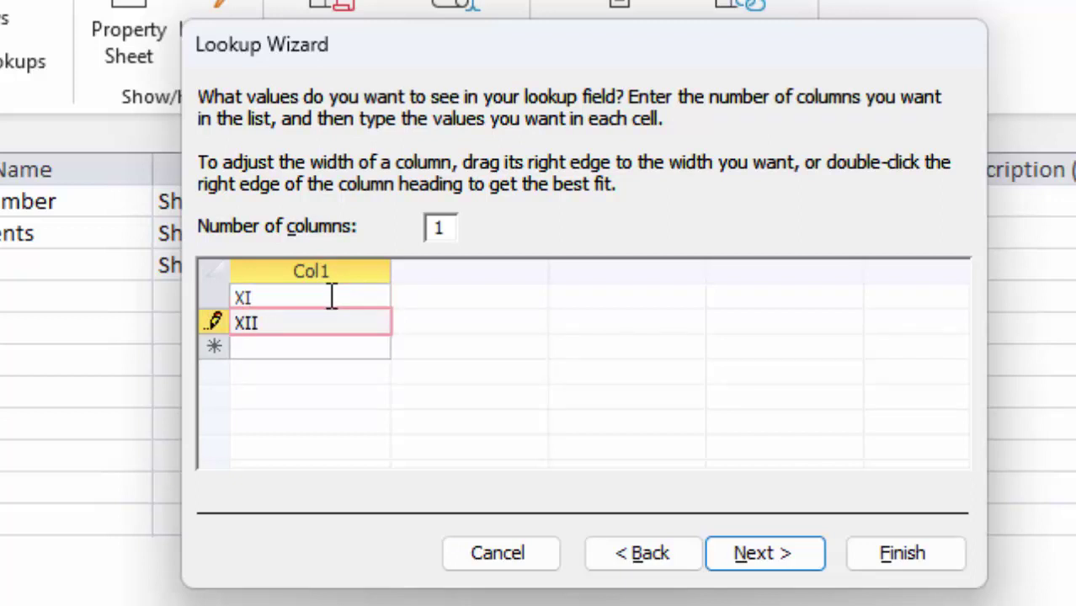
left_click(783, 551)
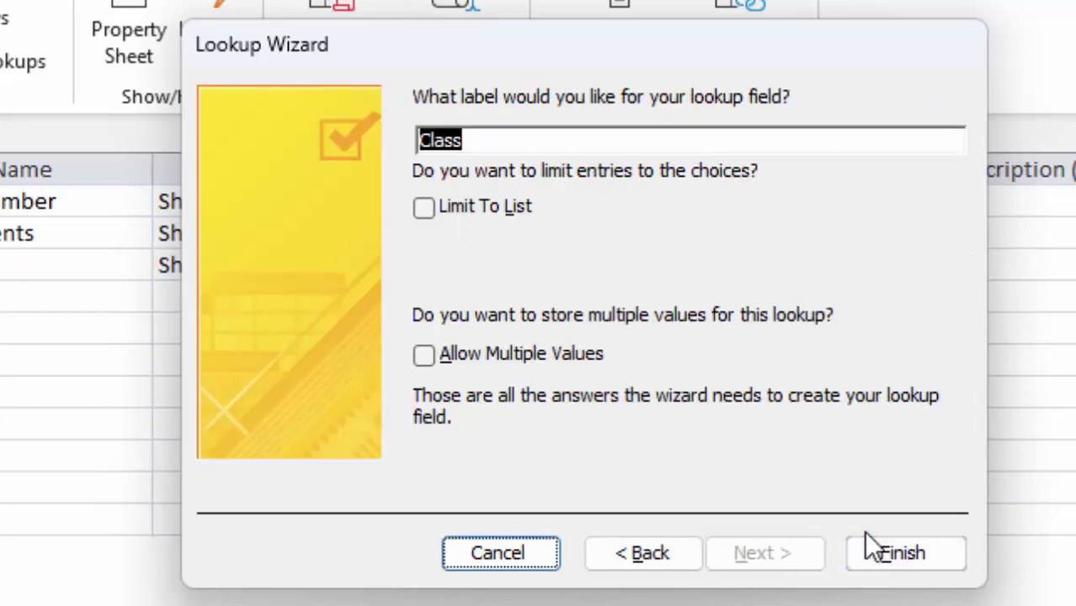
left_click(871, 539)
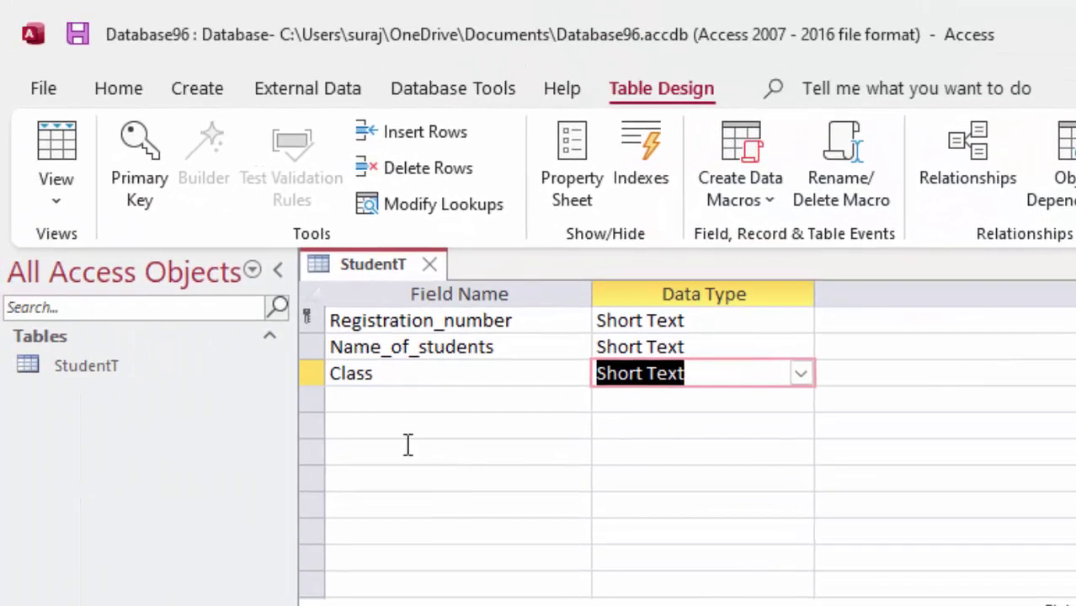
- Save StudentT into Datasheet view and widen the Registration_number and Name_of_students columns
left_click(56, 154)
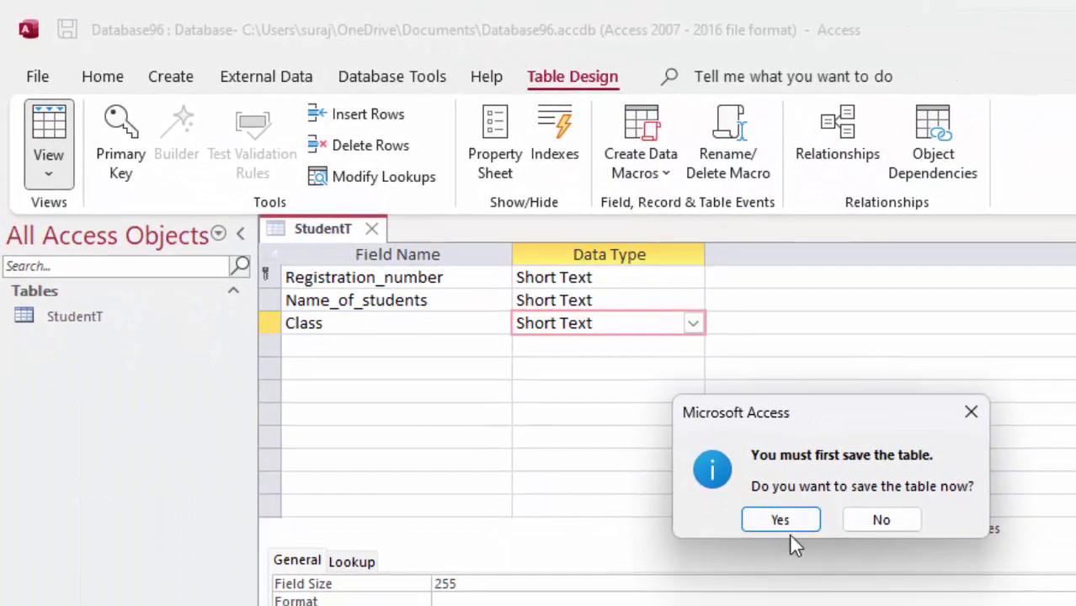
left_click(791, 525)
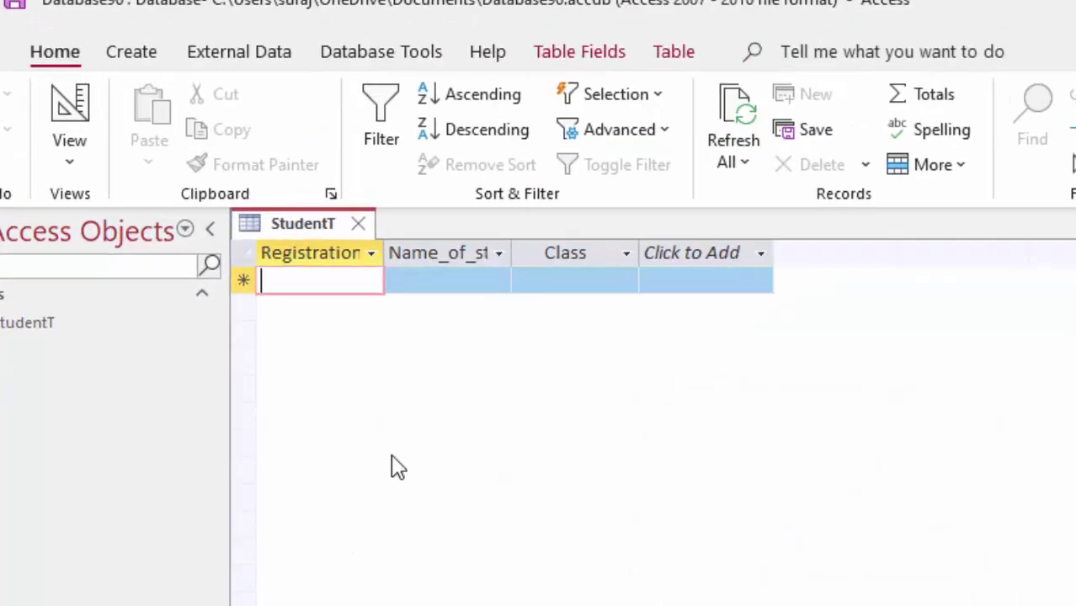
left_click_drag(343, 243, 517, 478)
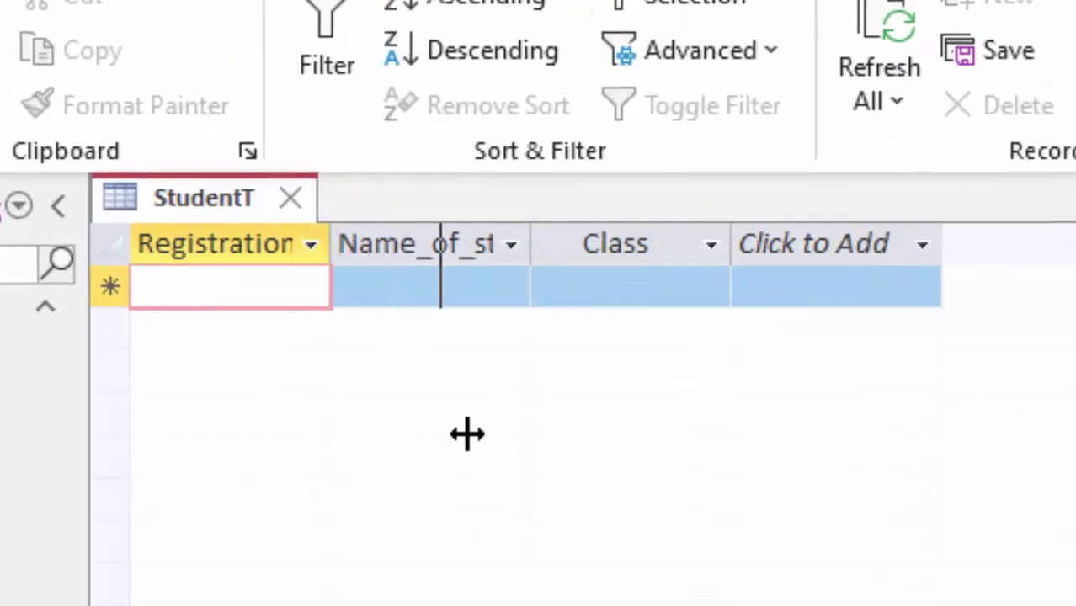
left_click_drag(712, 244, 856, 432)
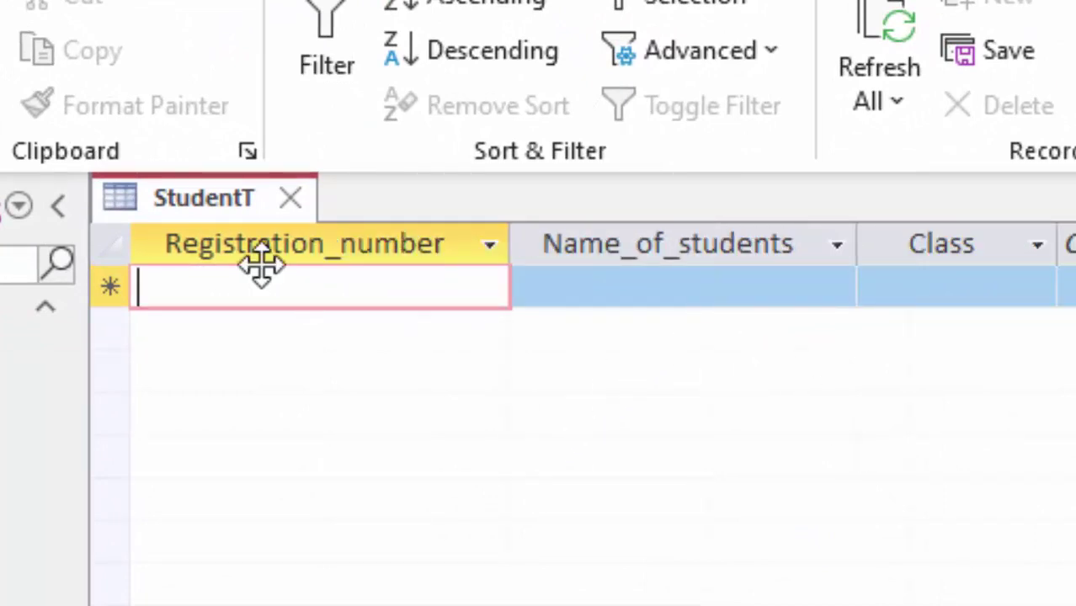
- Enter record T123 with its student name and class XI from the list
type("1")
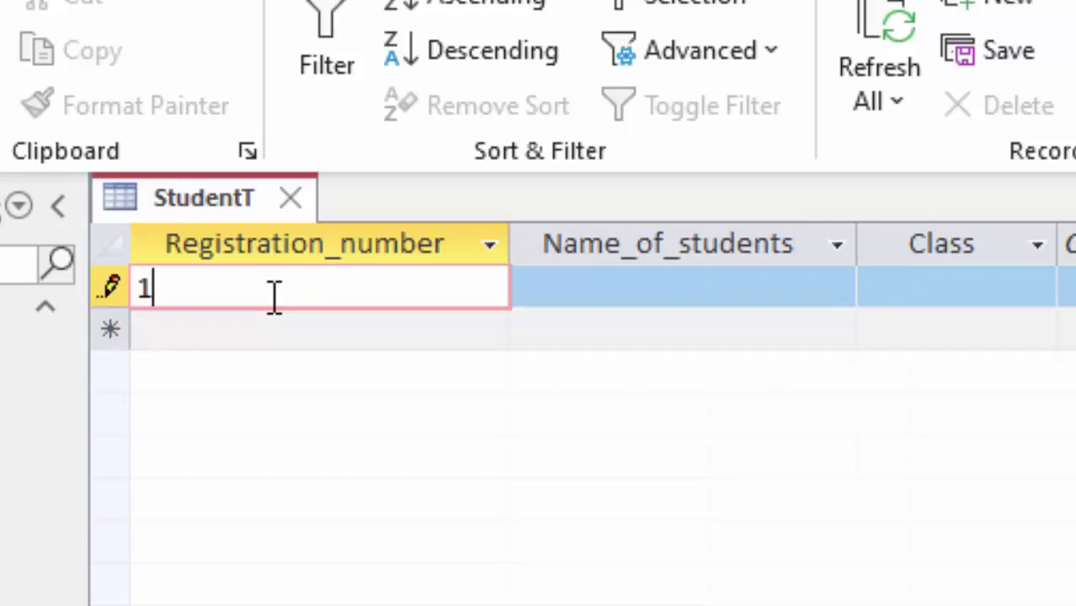
key("BackSpace")
type("T123")
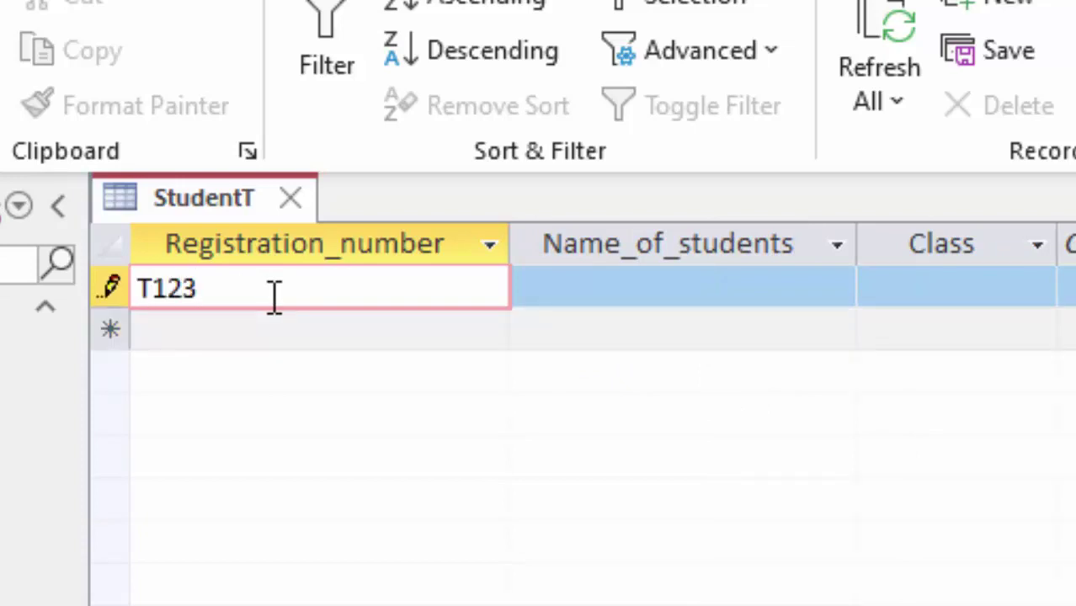
key("Tab")
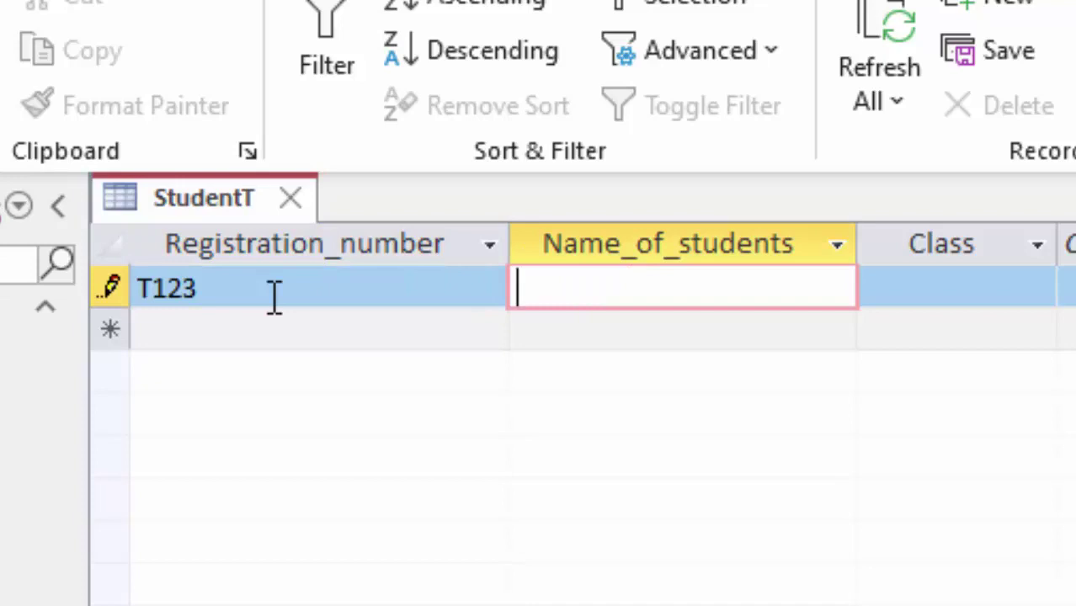
type("Ra")
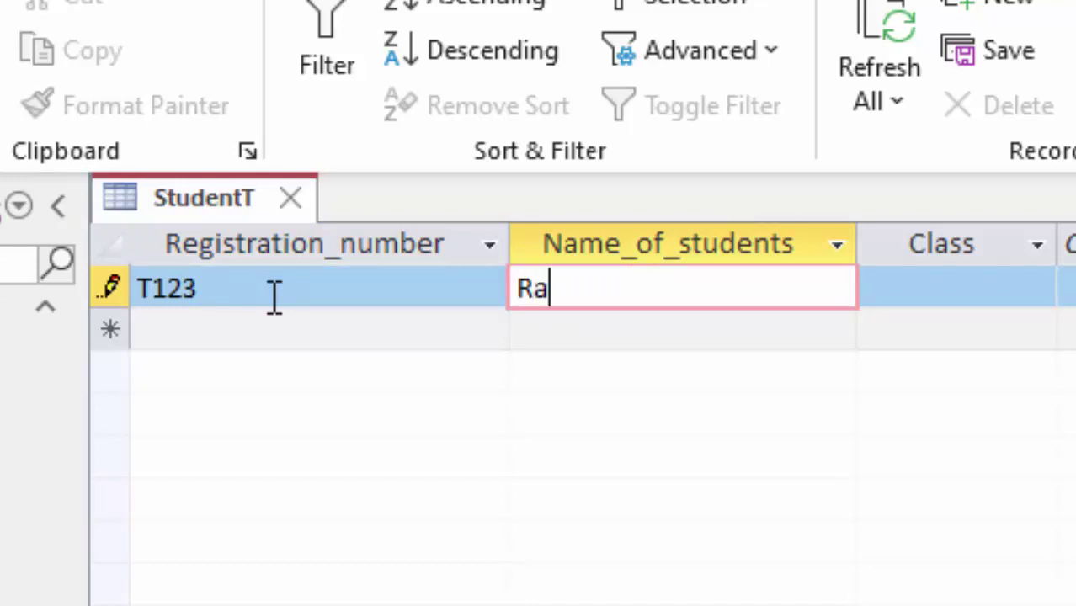
type("mesh")
key("Tab")
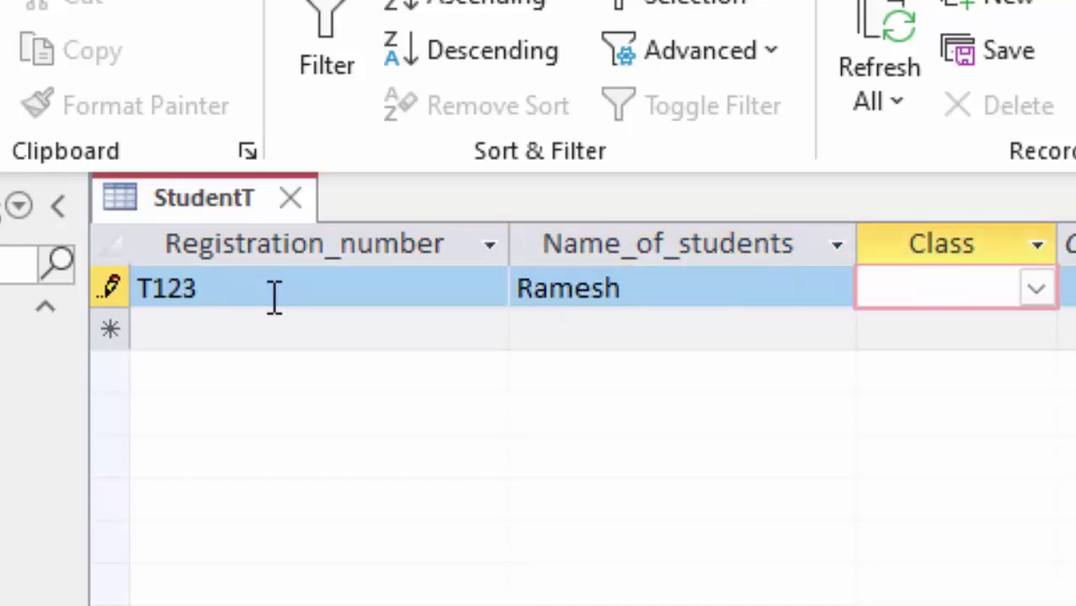
left_click(1050, 293)
left_click(991, 329)
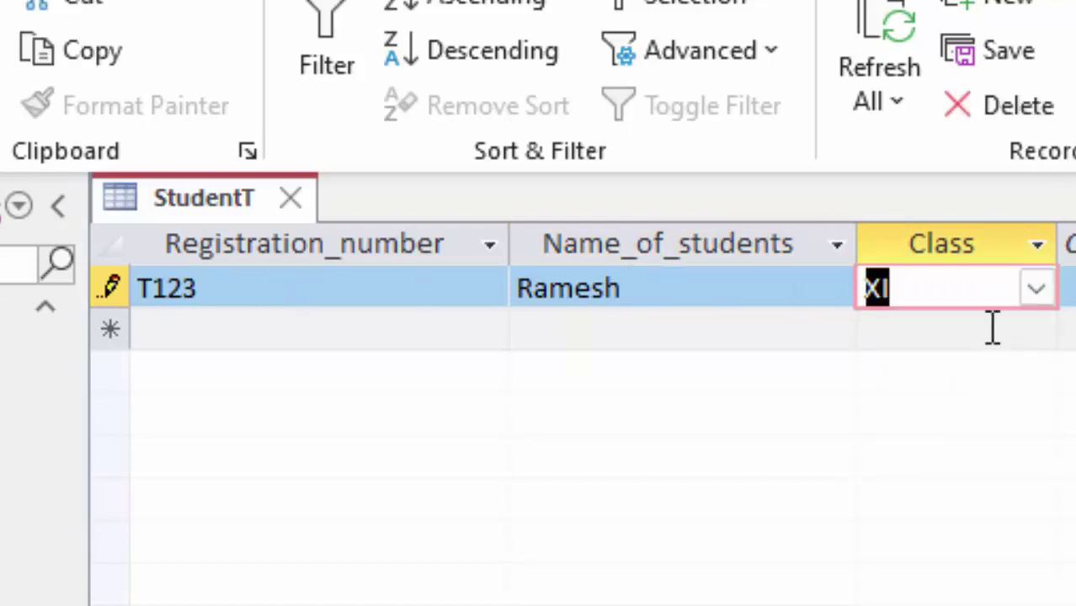
left_click(263, 324)
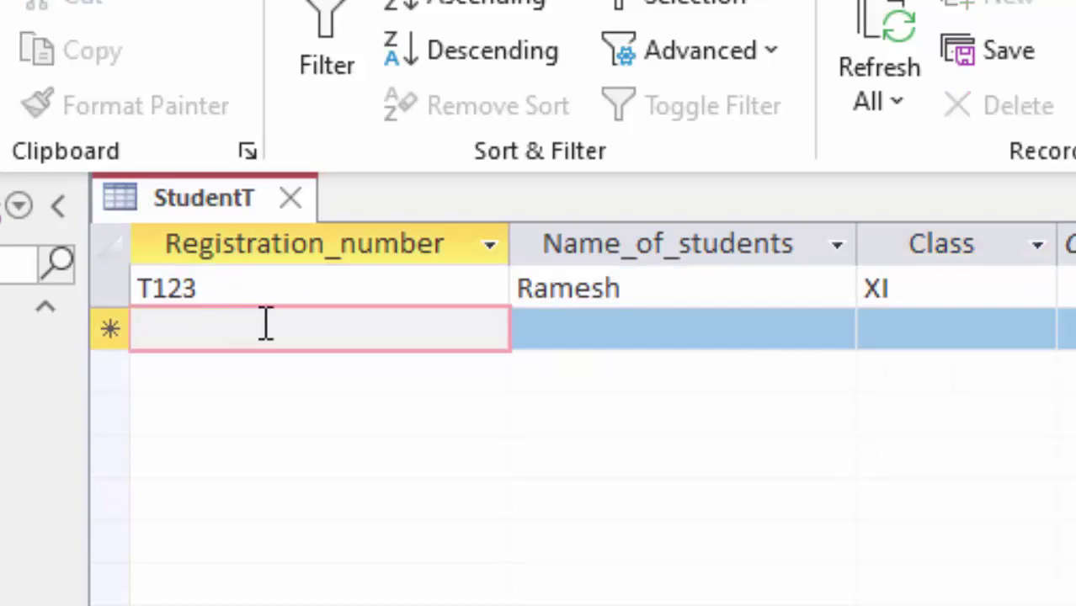
- Enter record T124 with its student name and class XI
type("T12")
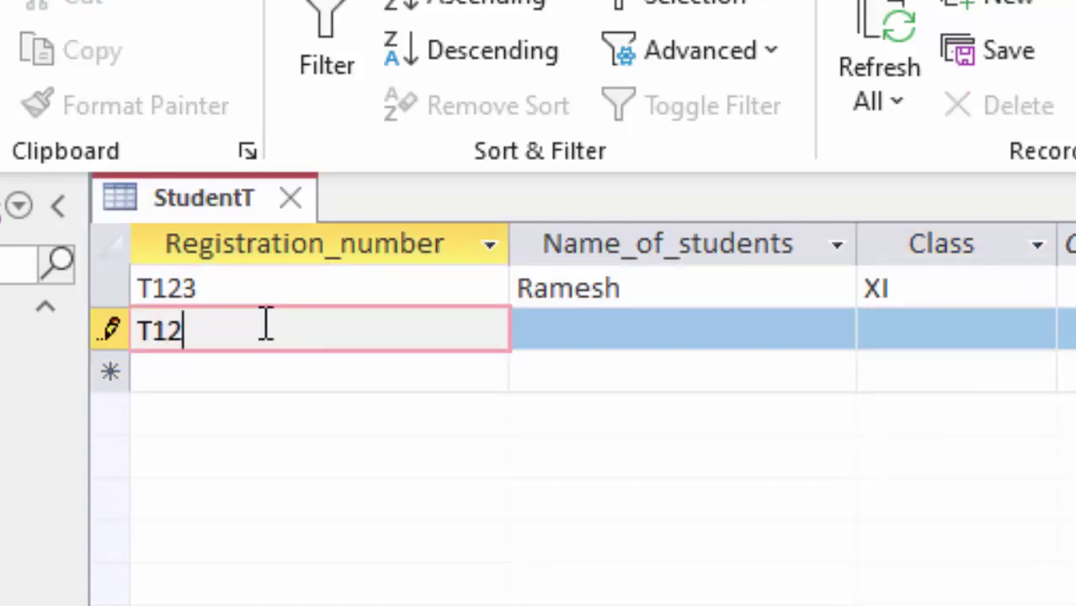
type("4")
key("Tab")
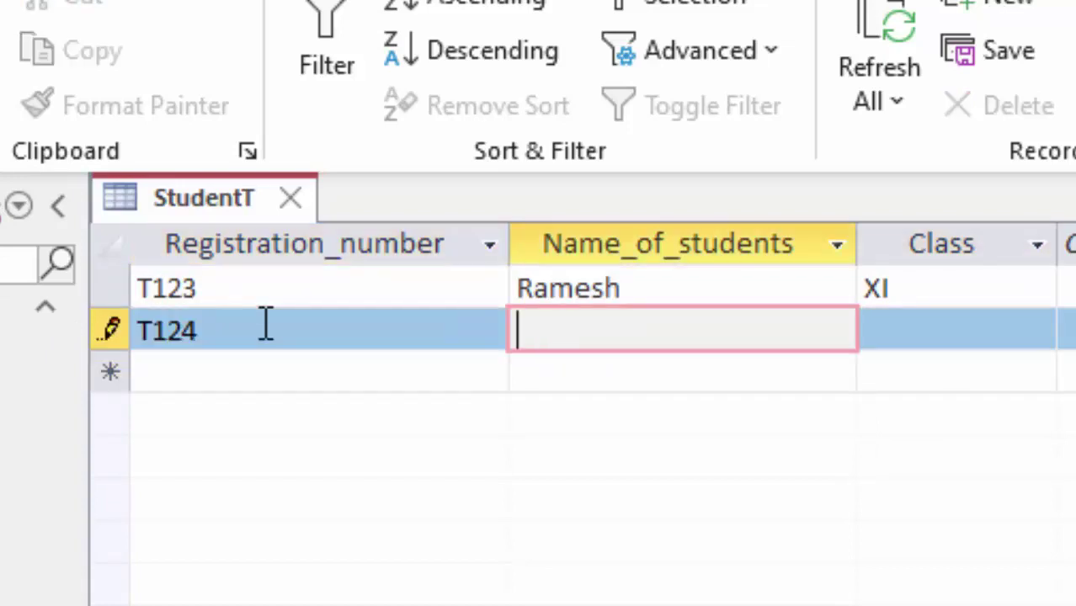
type("Ra")
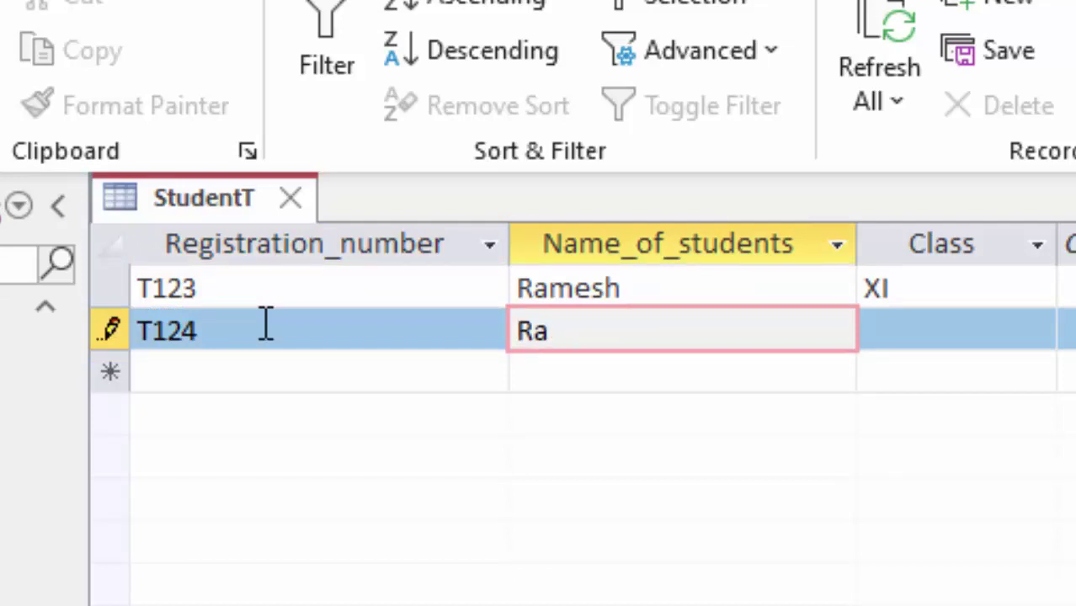
type("jesh")
key("Tab")
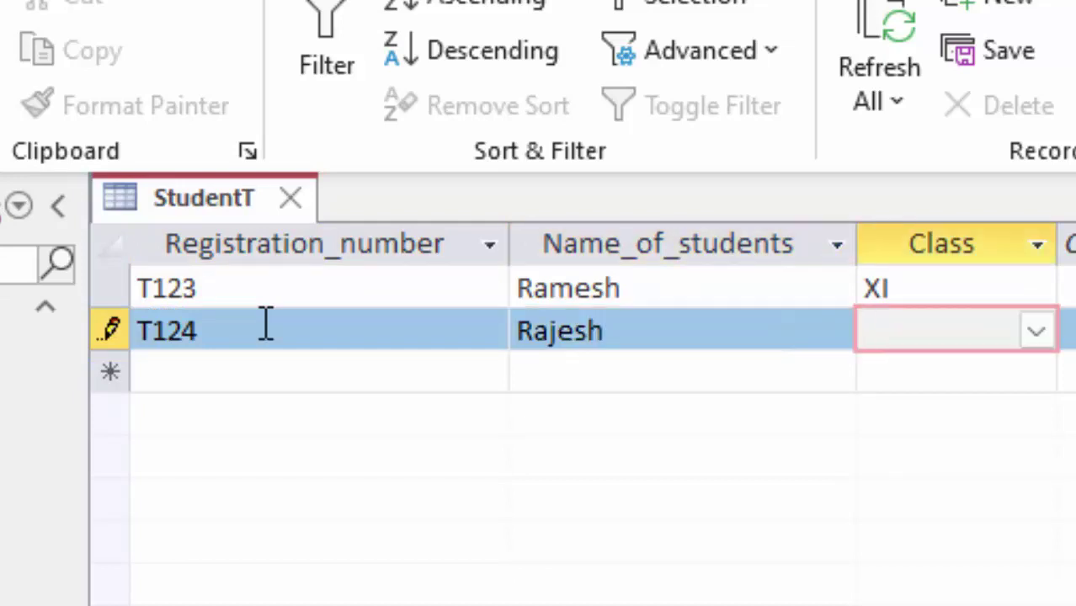
type("XI")
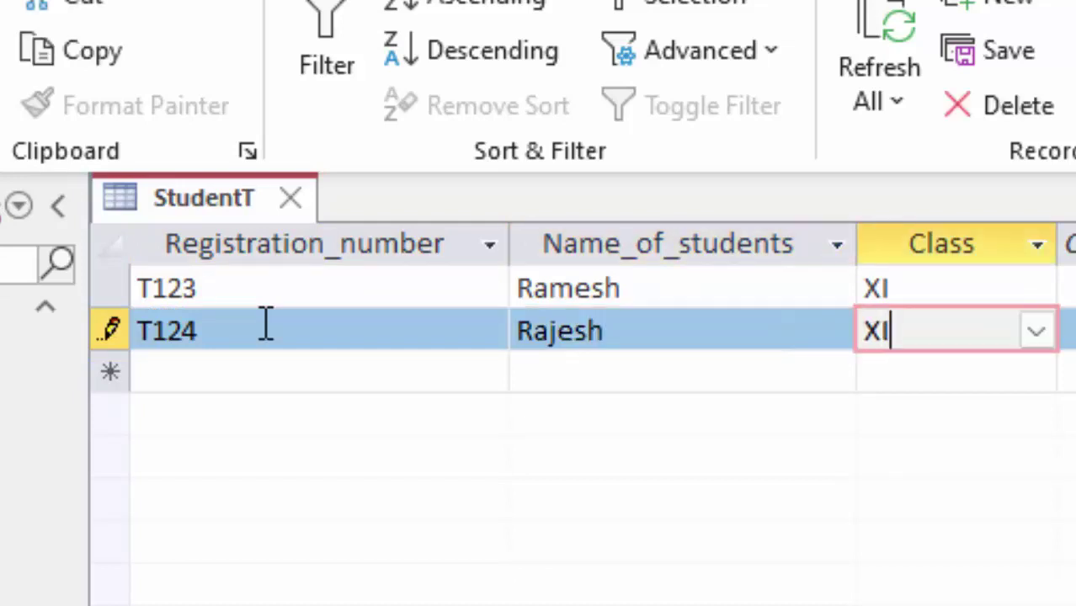
left_click(167, 373)
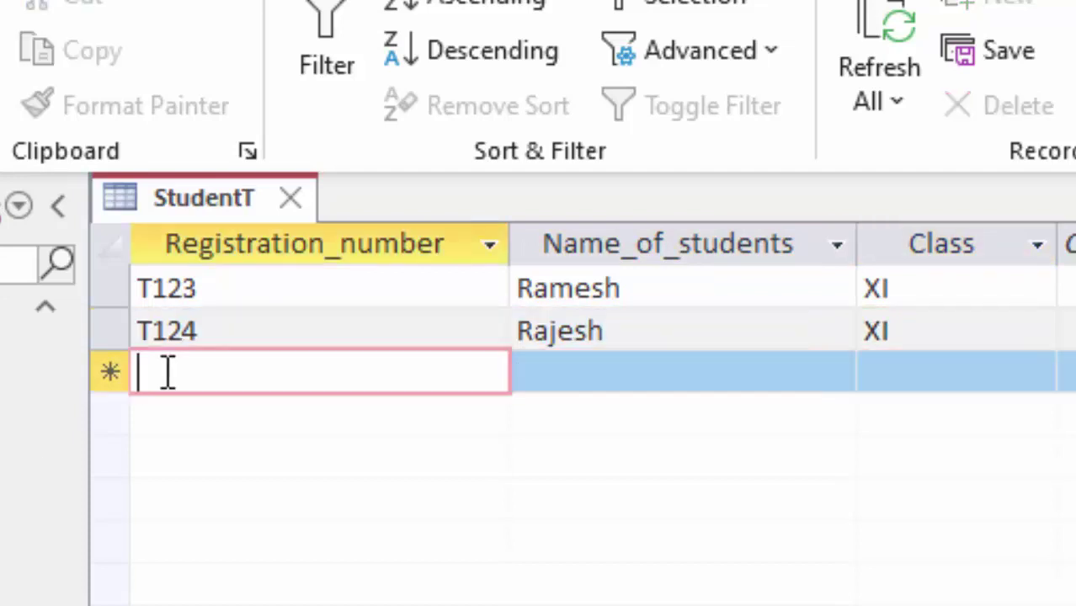
- Enter record T125 with its student name and class XII
type("T")
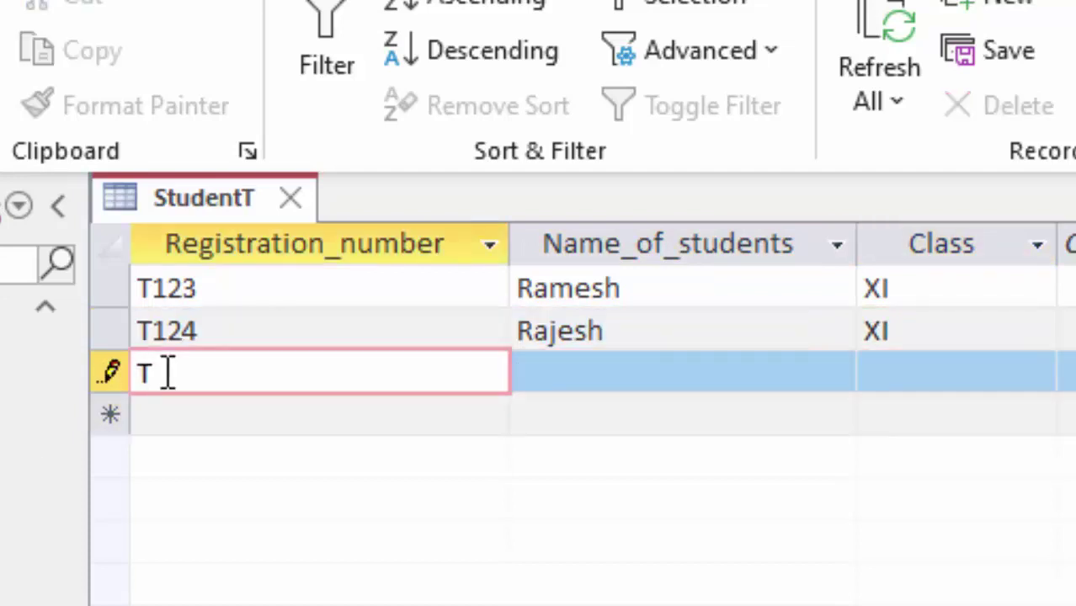
type("125")
key("Tab")
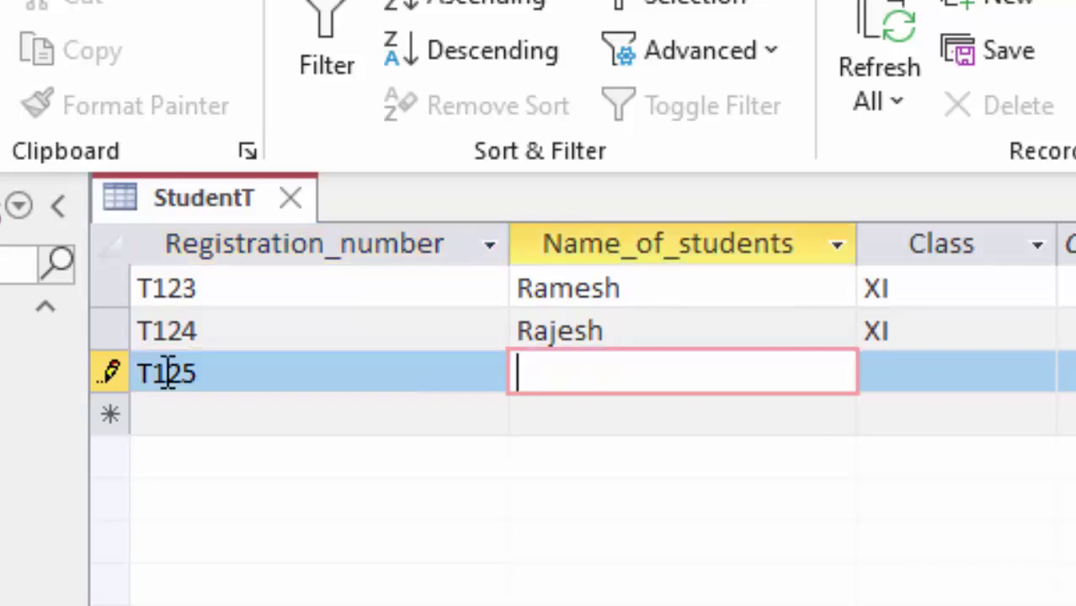
type("Ga")
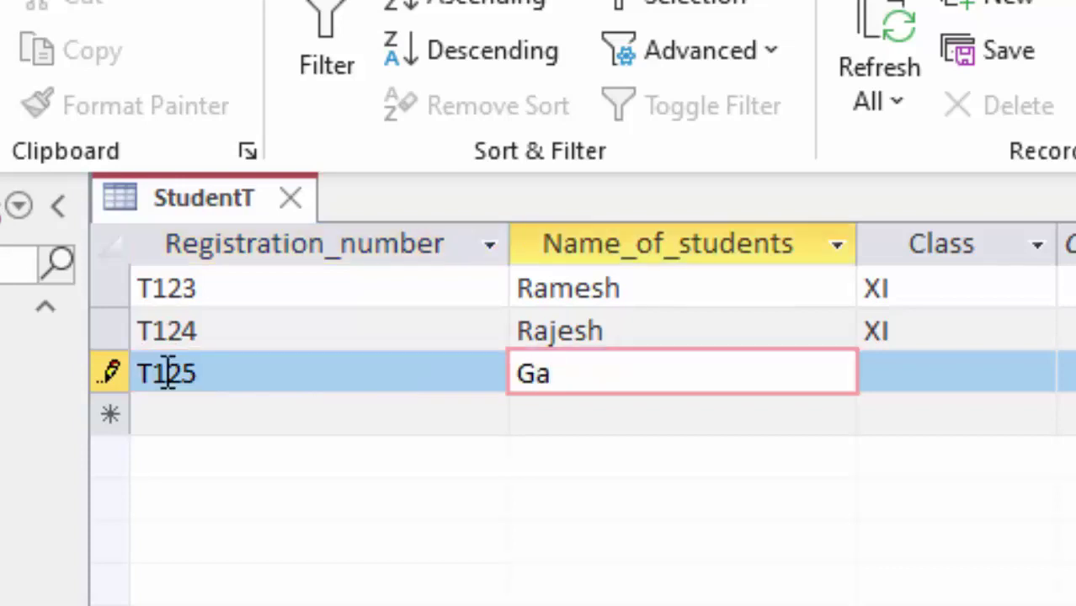
type("urav")
key("Tab")
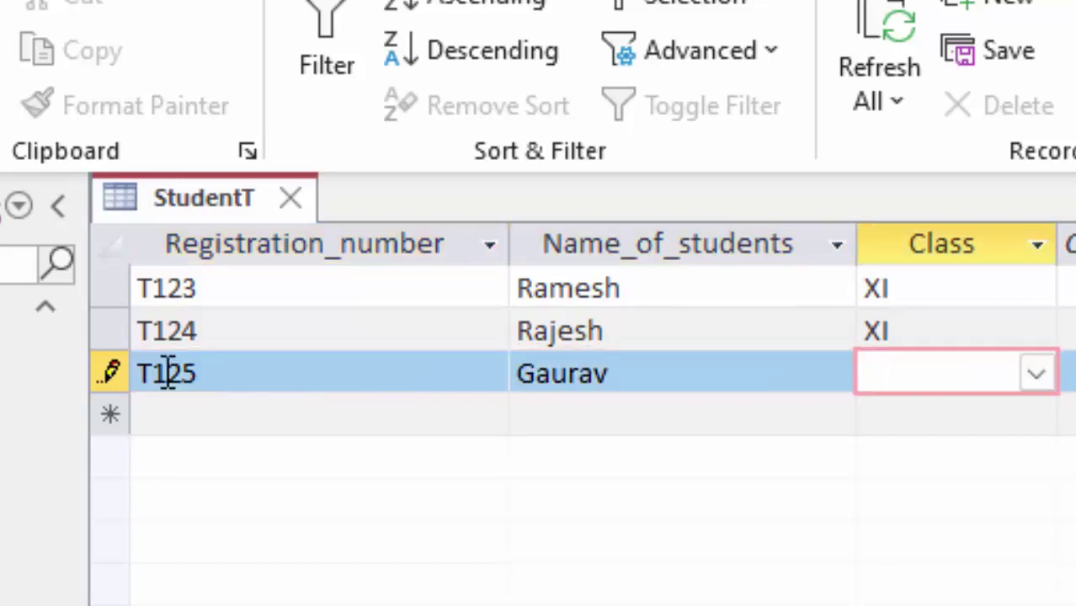
type("XII")
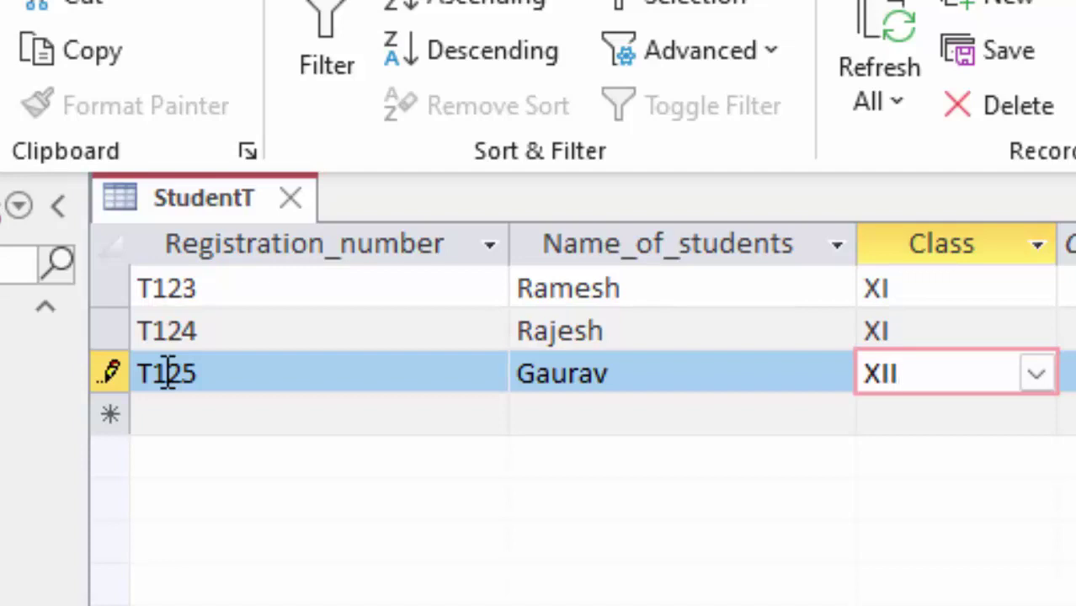
left_click(187, 412)
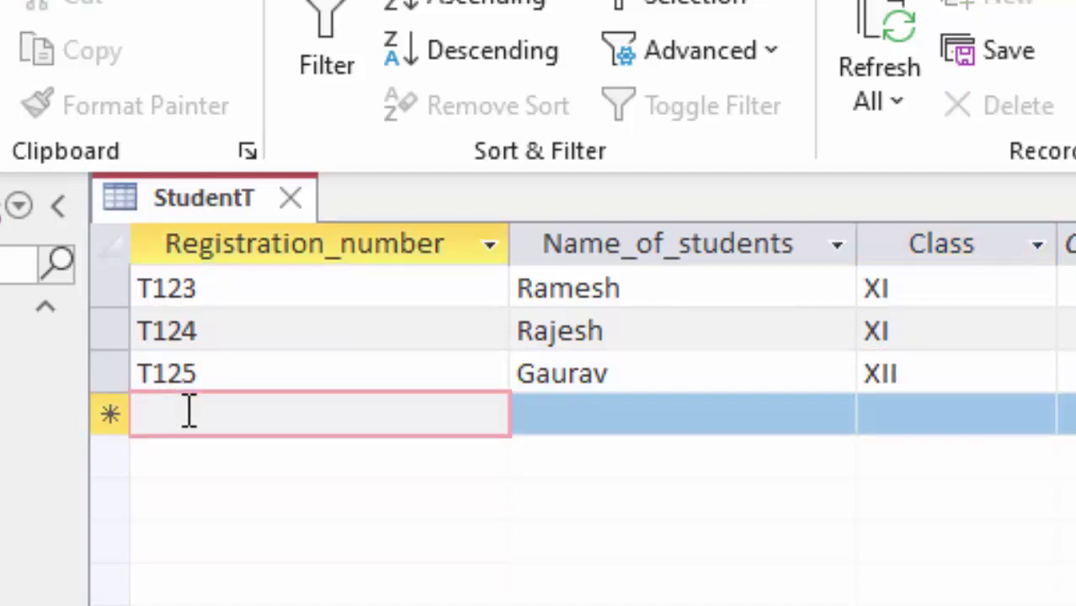
- Enter record T126 with its student name and class XI, and save it
type("T126")
key("Tab")
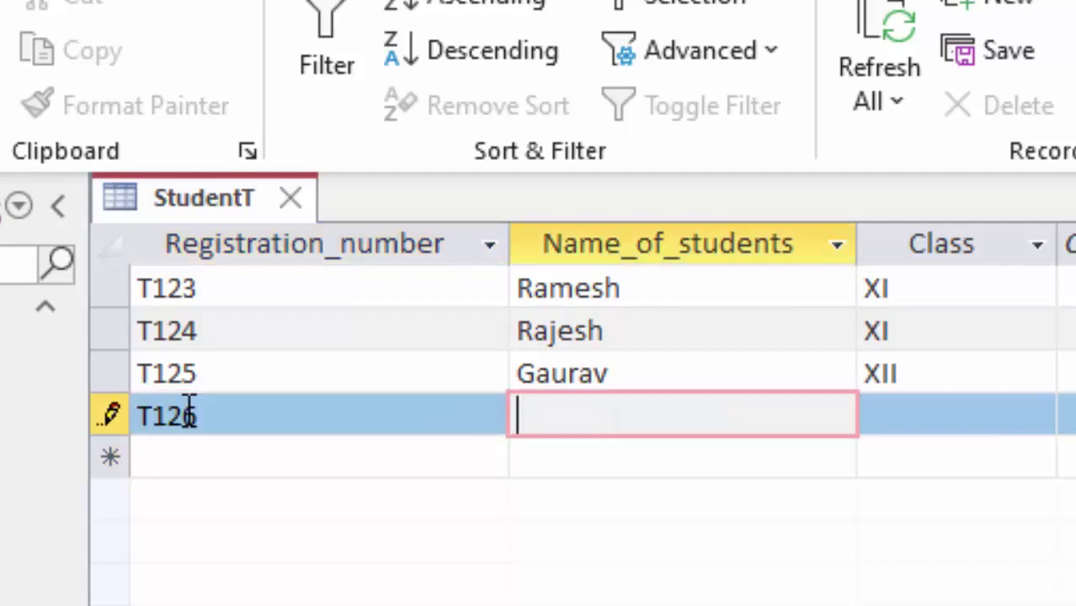
type("Hee")
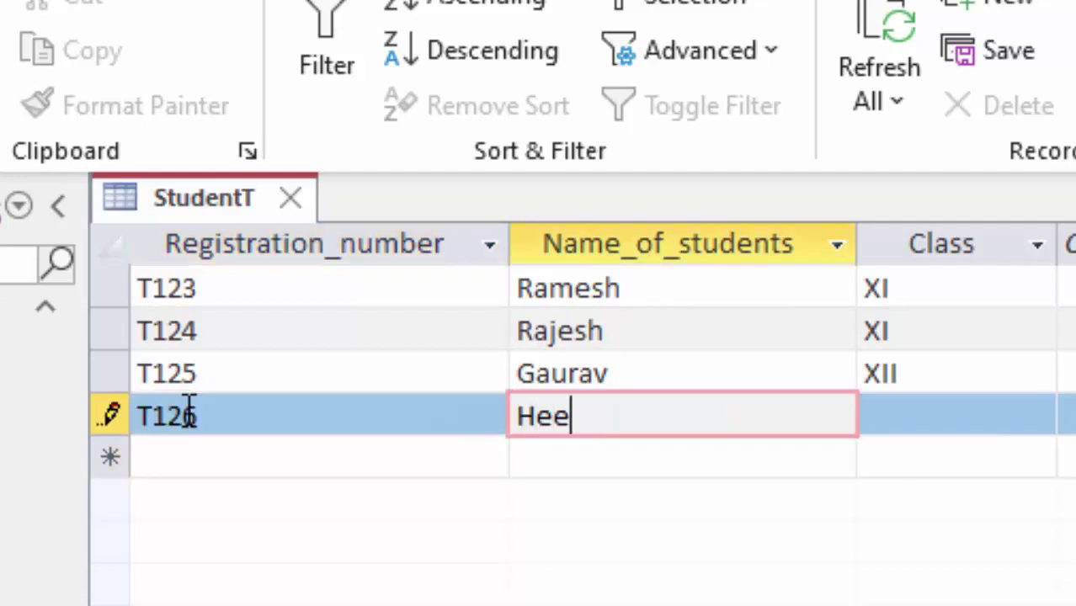
type("na")
key("Tab")
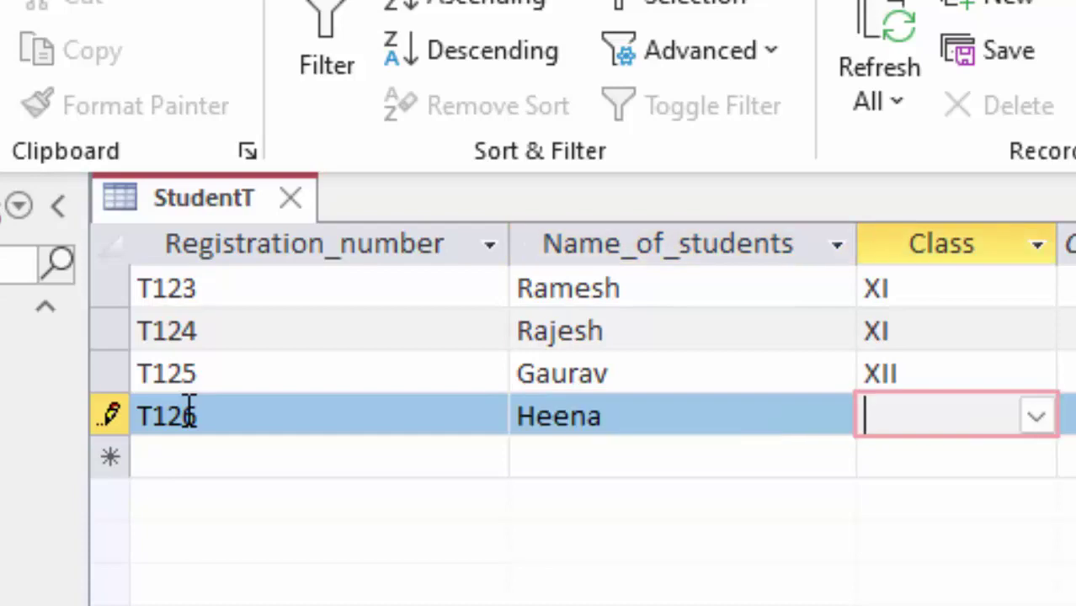
type("XI")
key("Return")
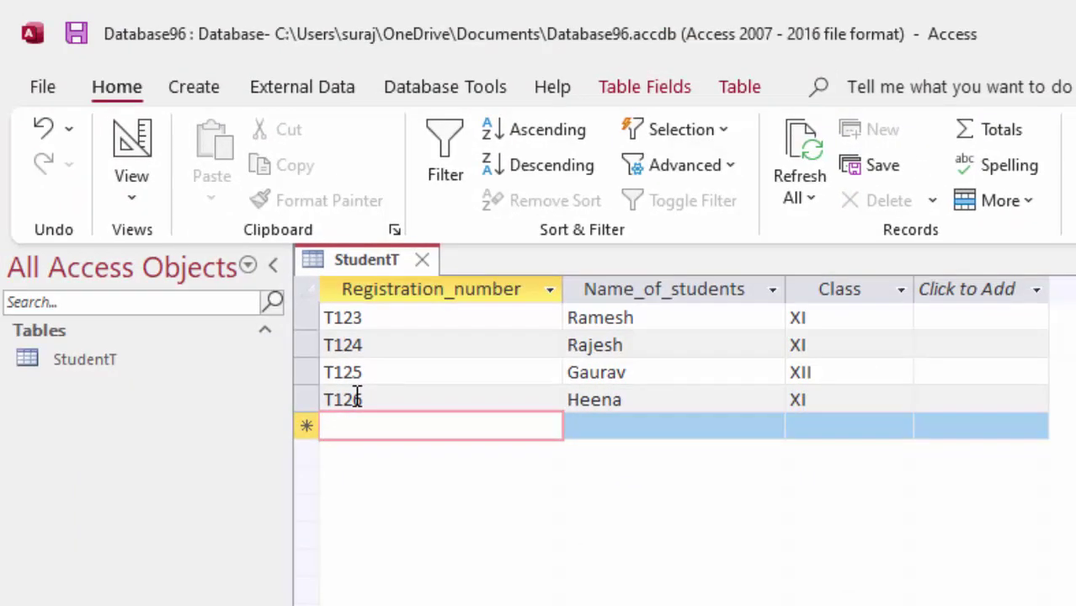
- Close StudentT keeping its layout changes, then reopen the table
left_click(423, 259)
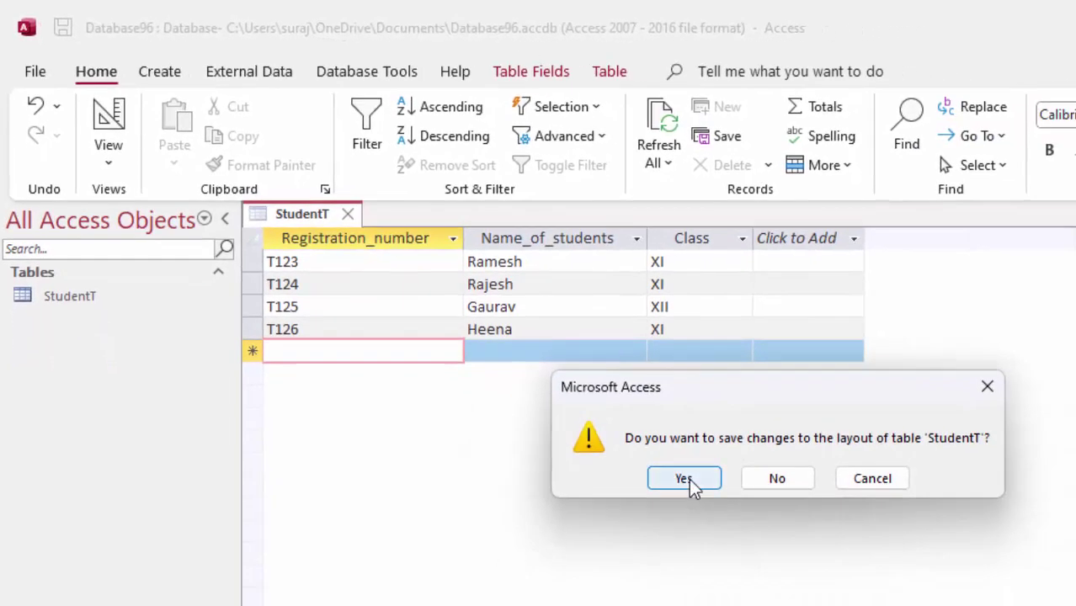
left_click(683, 478)
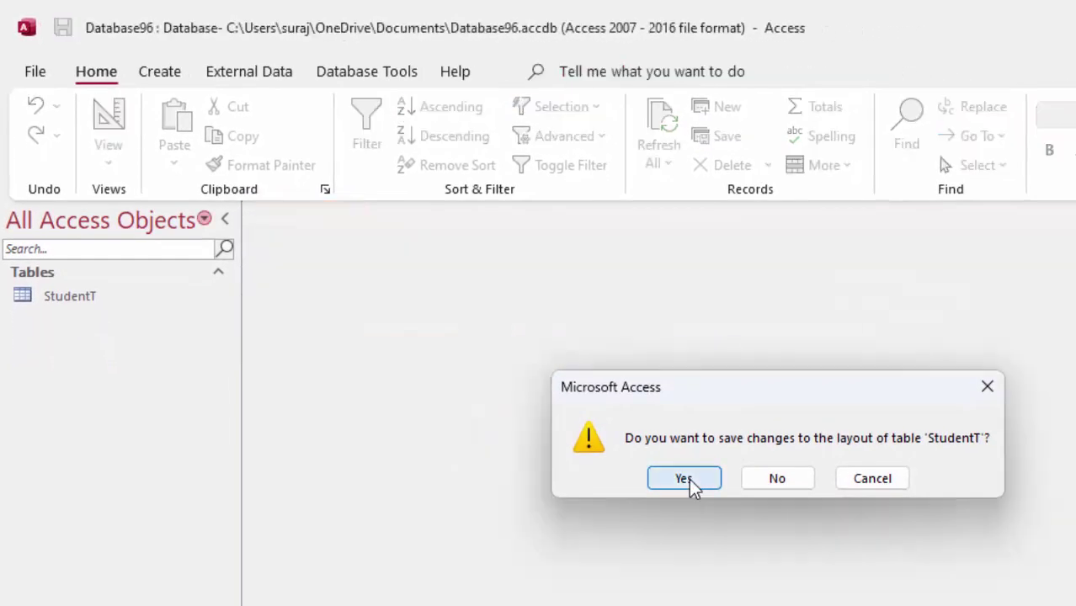
double_click(118, 296)
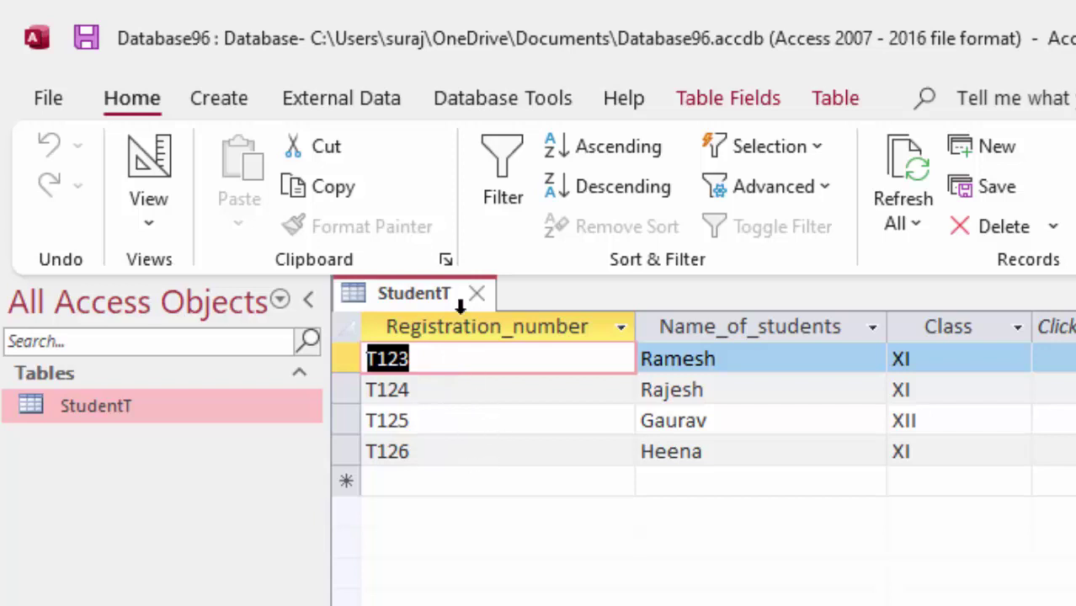
left_click(234, 108)
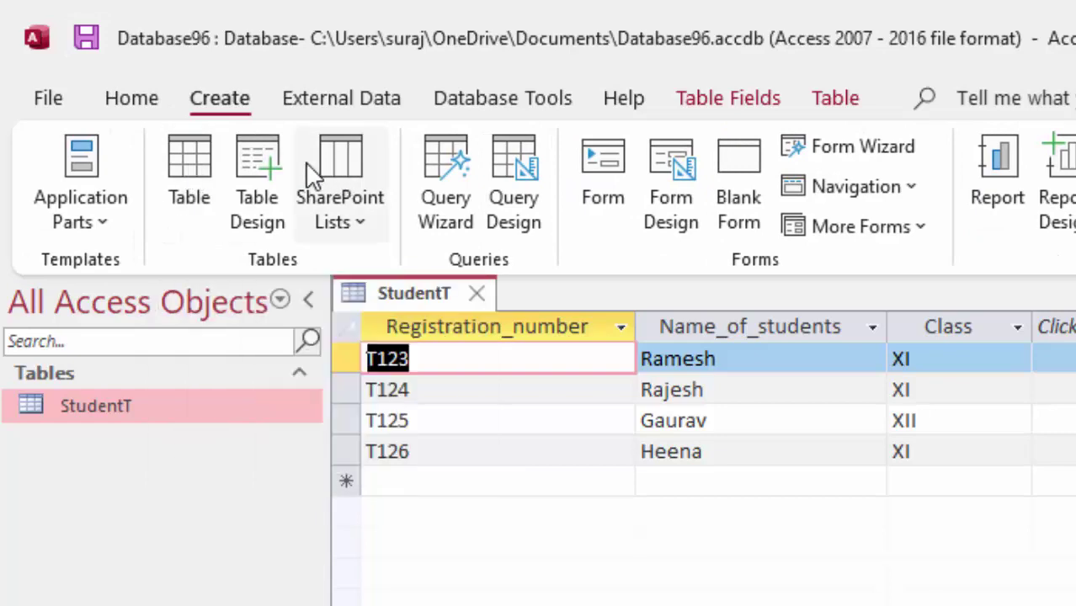
- Create a new blank table and enter StudentR as its name in Save As
left_click(183, 166)
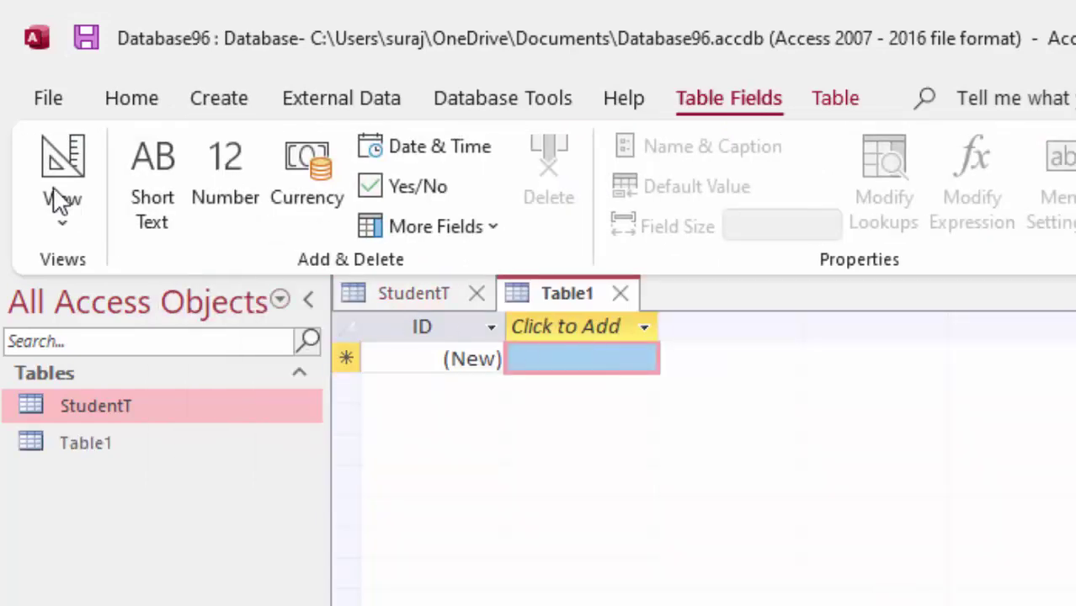
left_click(61, 173)
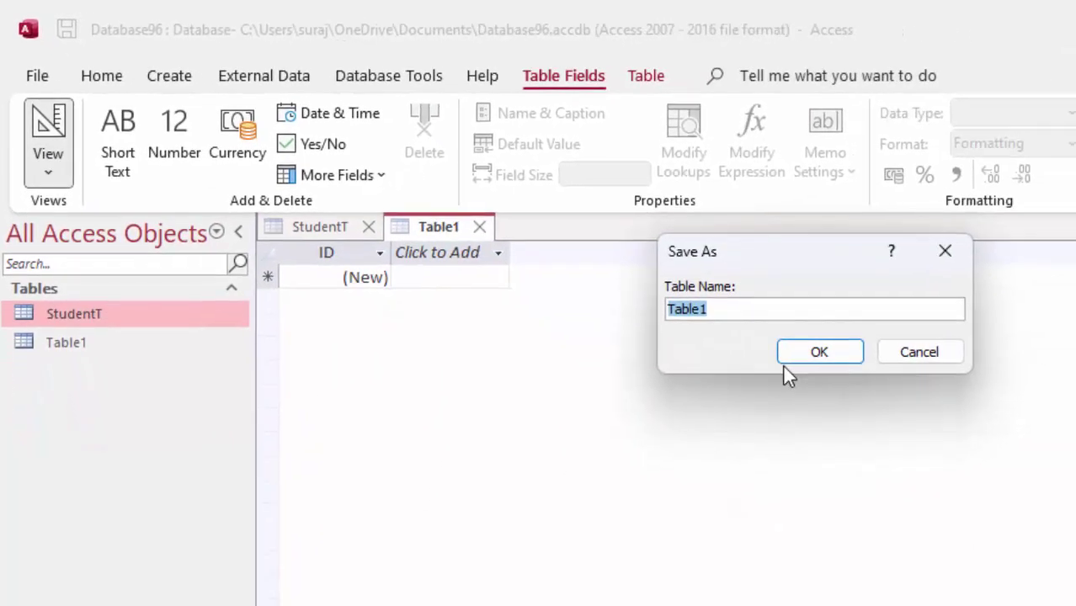
key("BackSpace")
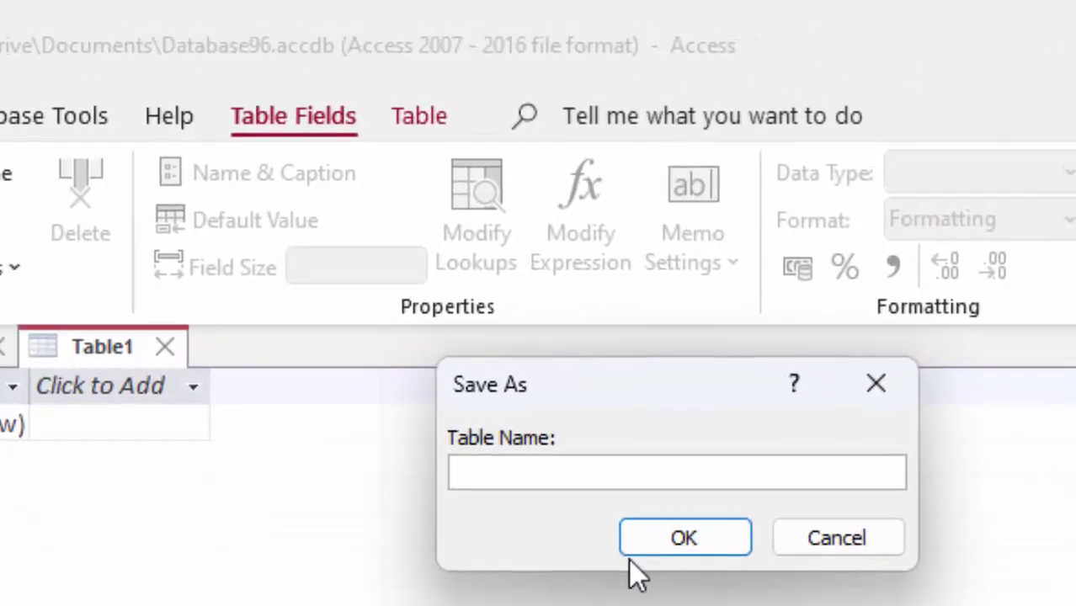
type("Studen")
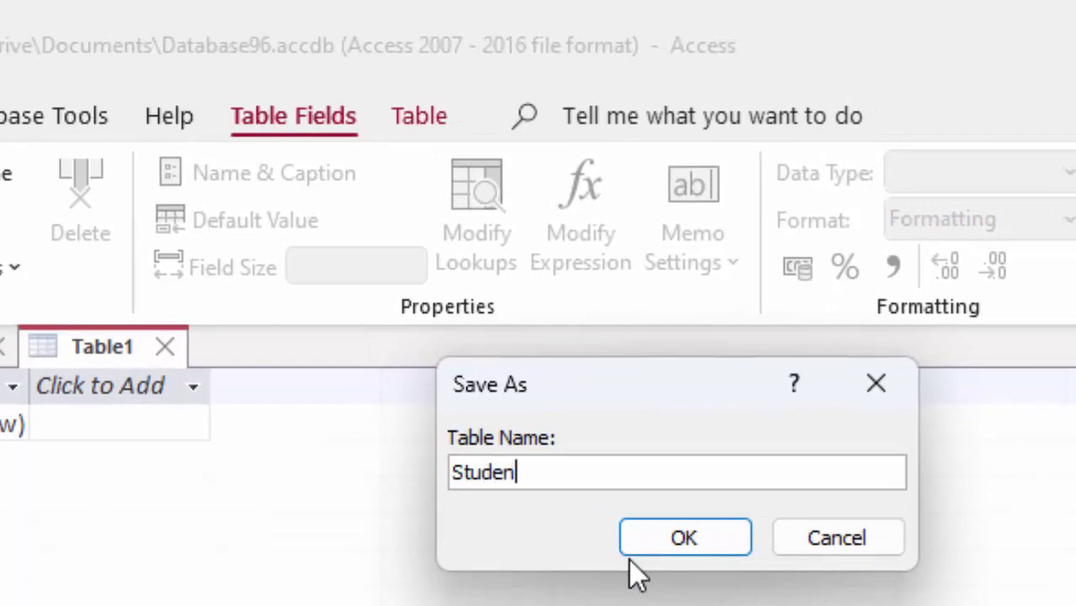
type("tR")
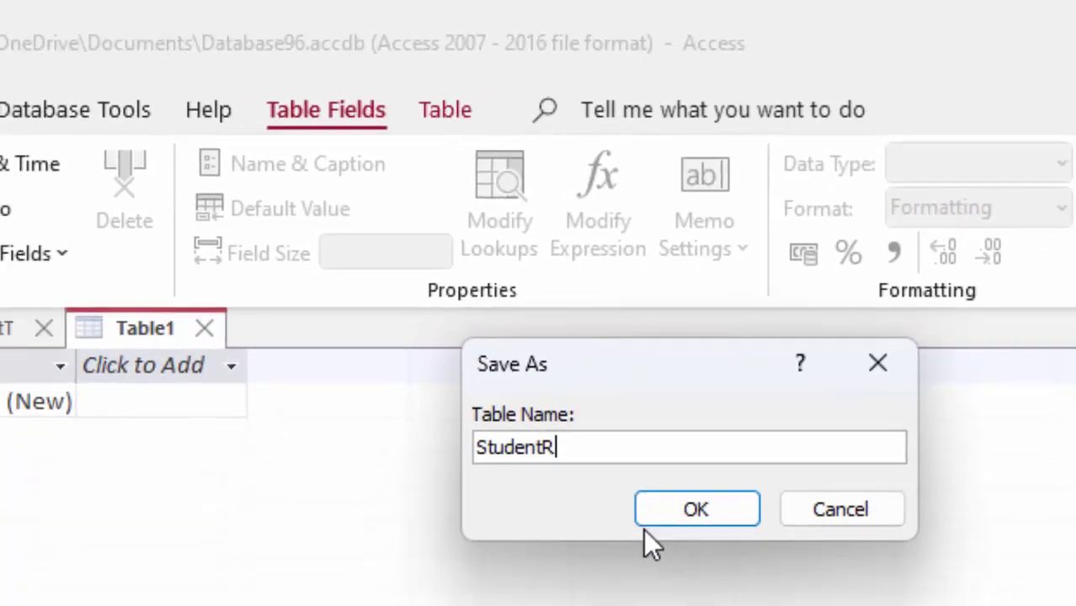
- Save StudentR with a Roll_number key field, then reopen the StudentT datasheet
left_click(650, 516)
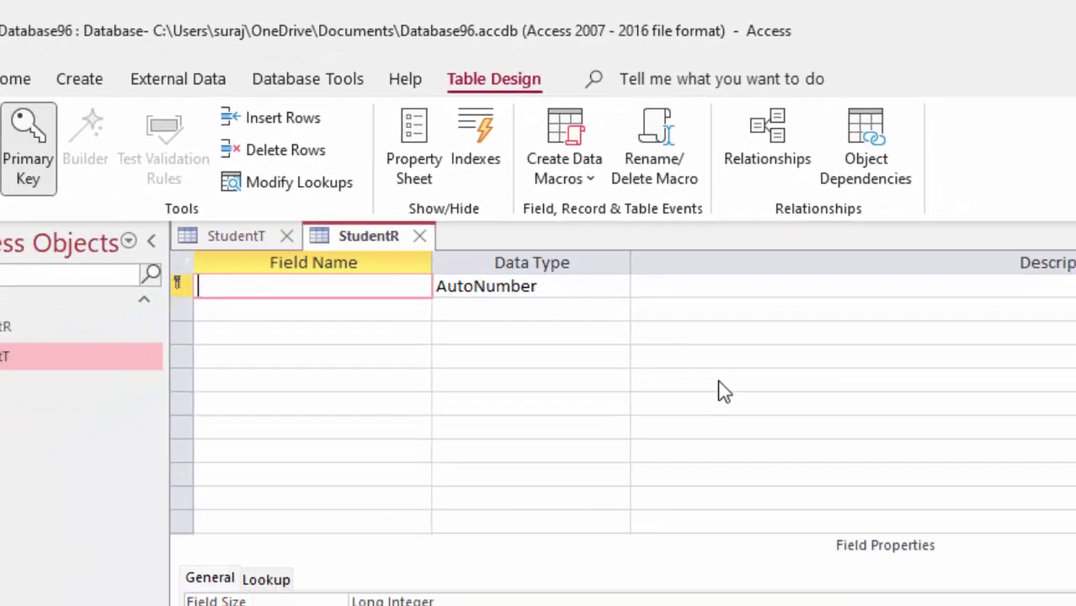
type("Roll")
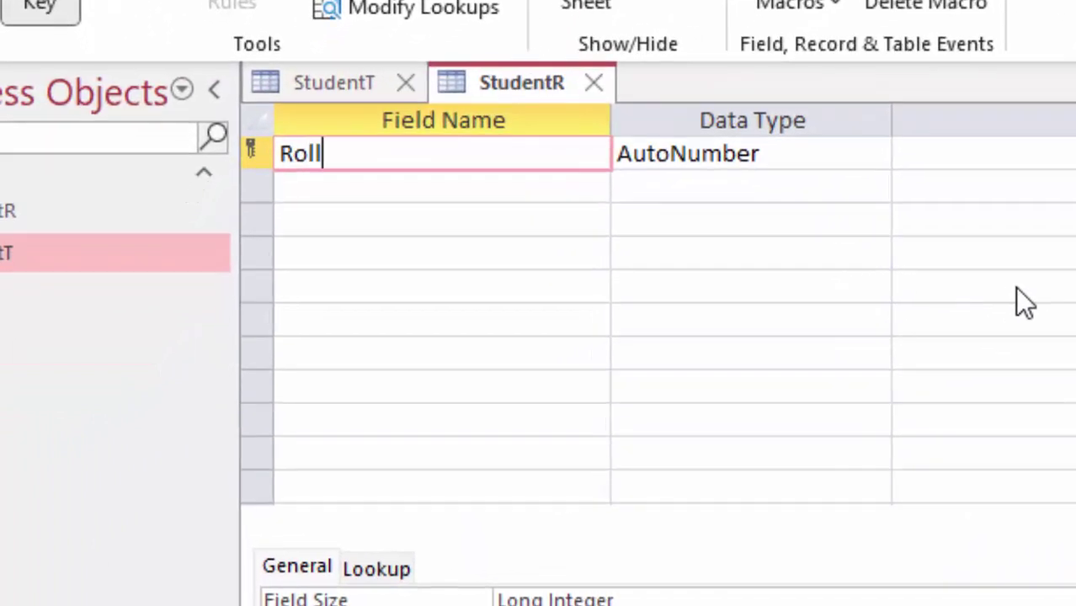
type("_numbe")
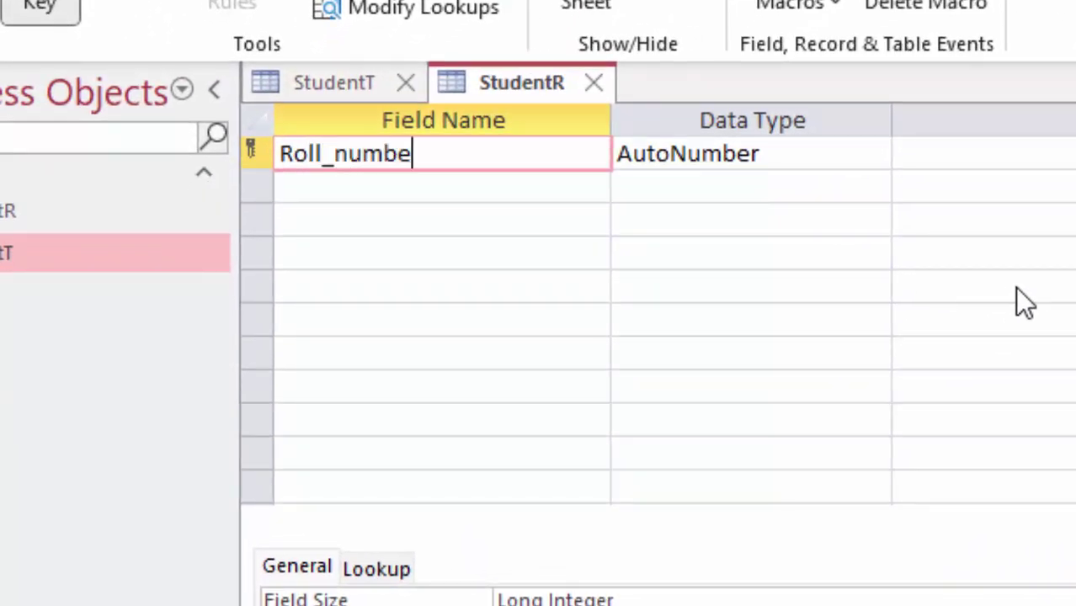
type("r")
double_click(98, 203)
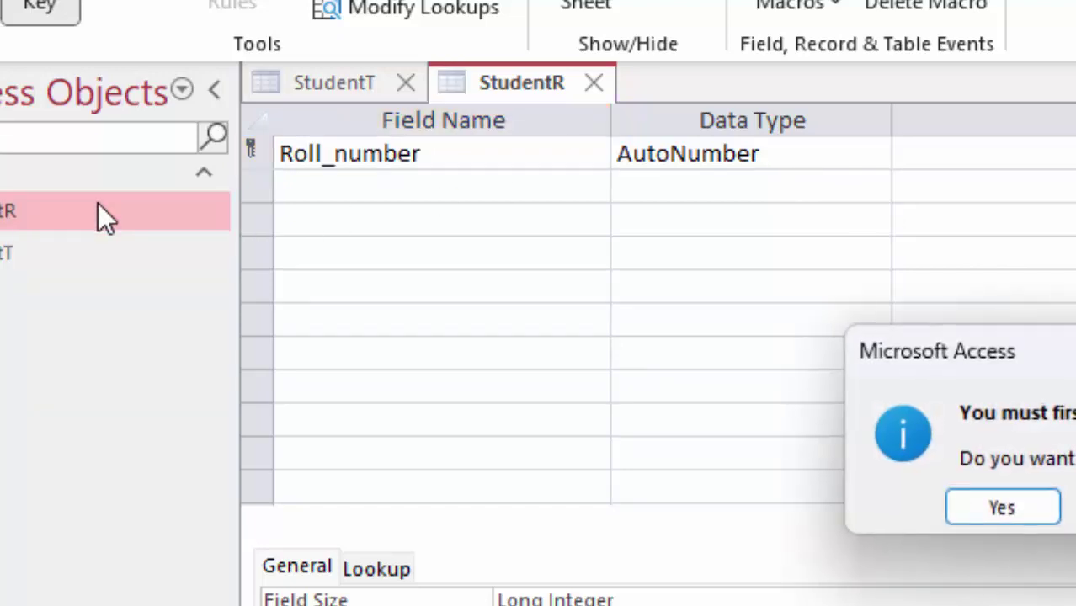
left_click(1020, 507)
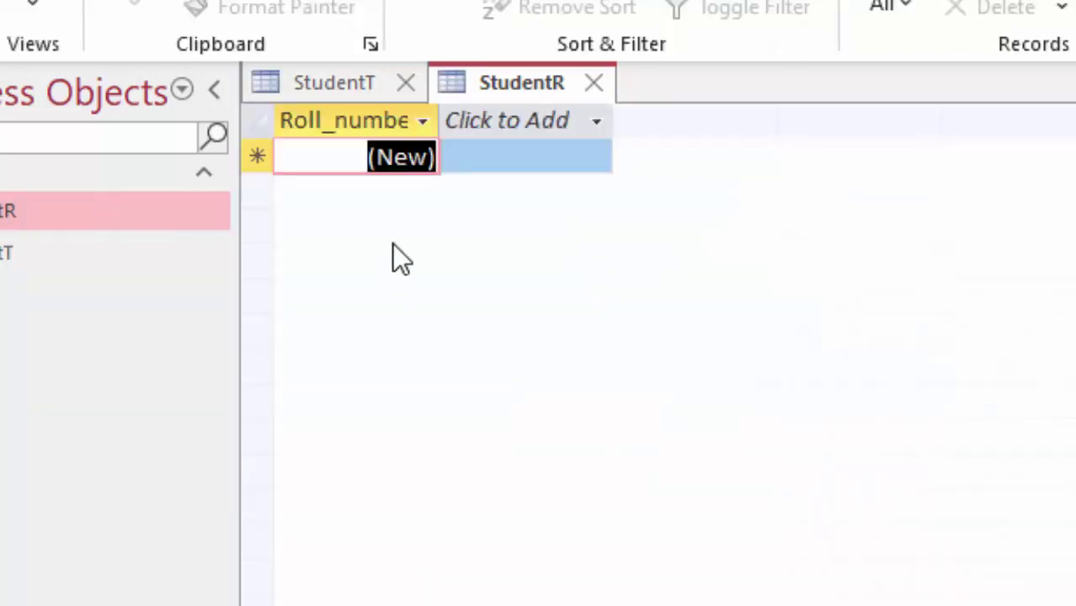
left_click(85, 250)
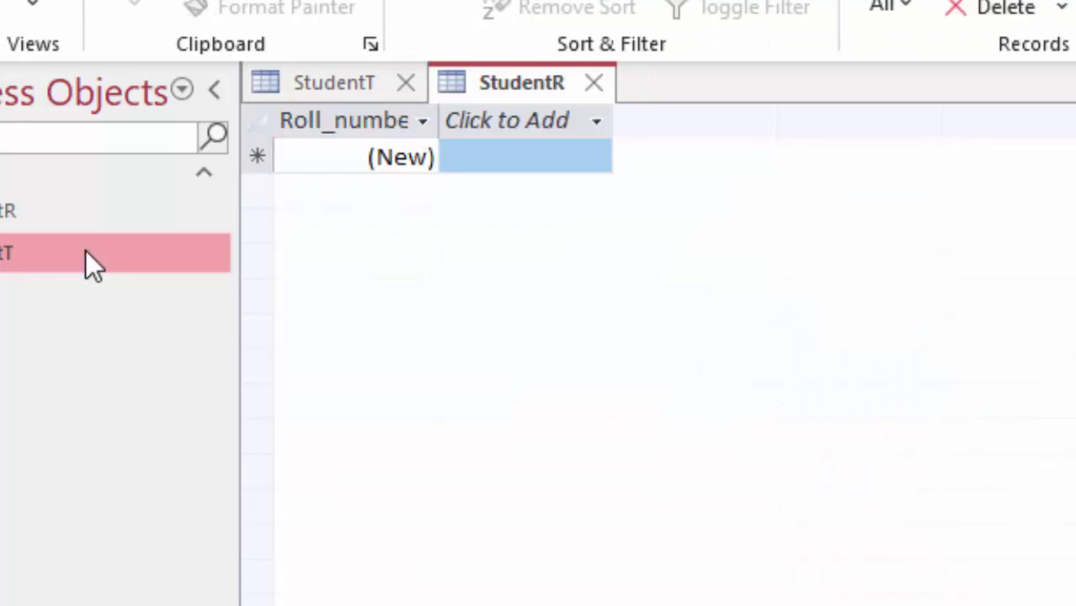
double_click(85, 250)
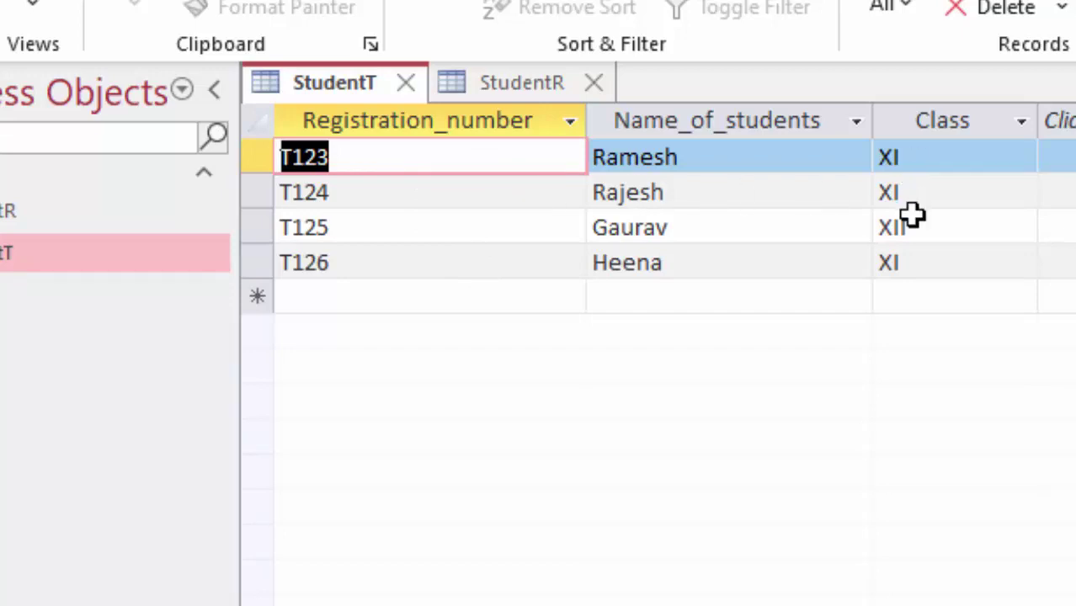
- Open StudentR in Design view and add a Registartion_number Short Text field
left_click(22, 211)
right_click(22, 211)
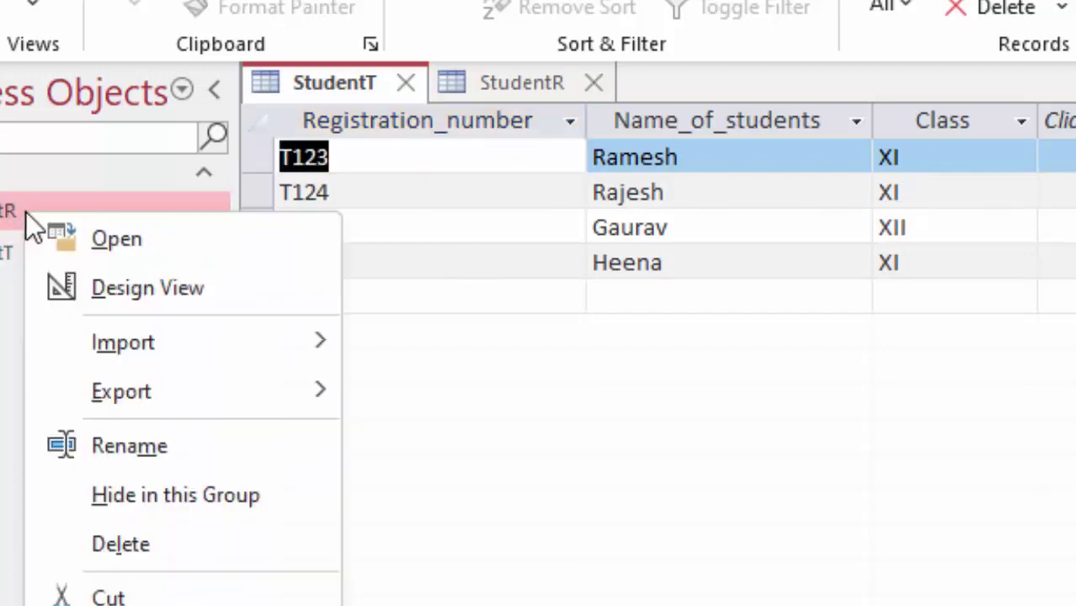
left_click(117, 287)
left_click(320, 186)
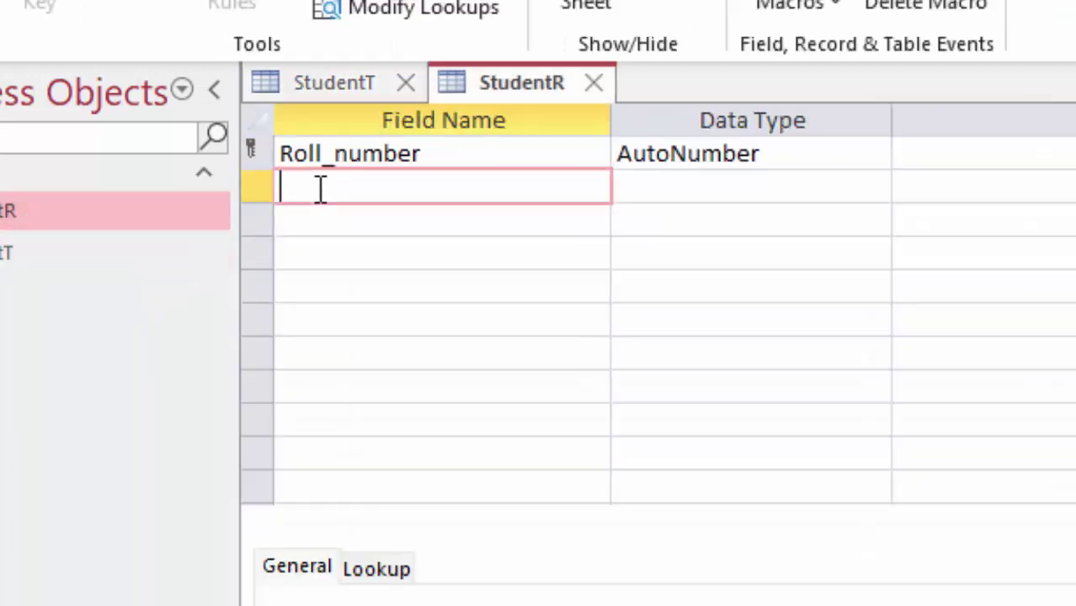
type("Re")
type("gistar")
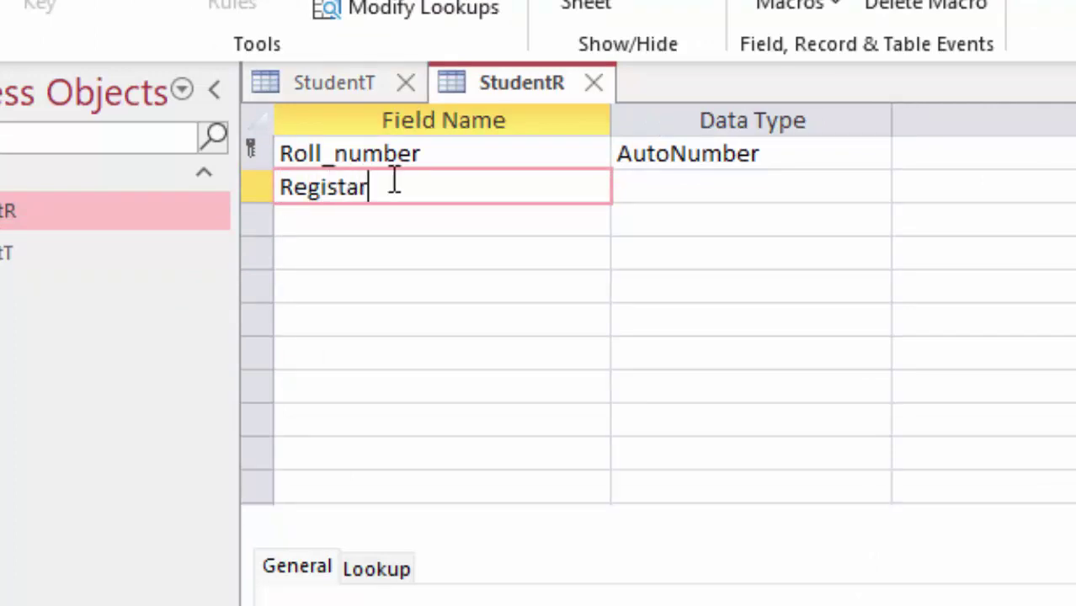
type("tion_number")
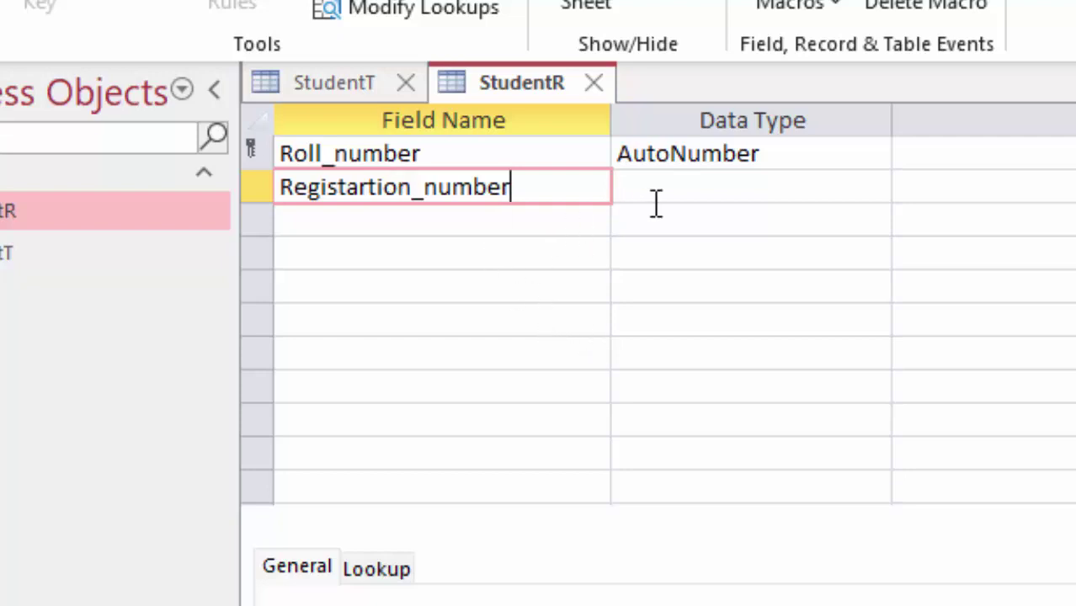
left_click(682, 187)
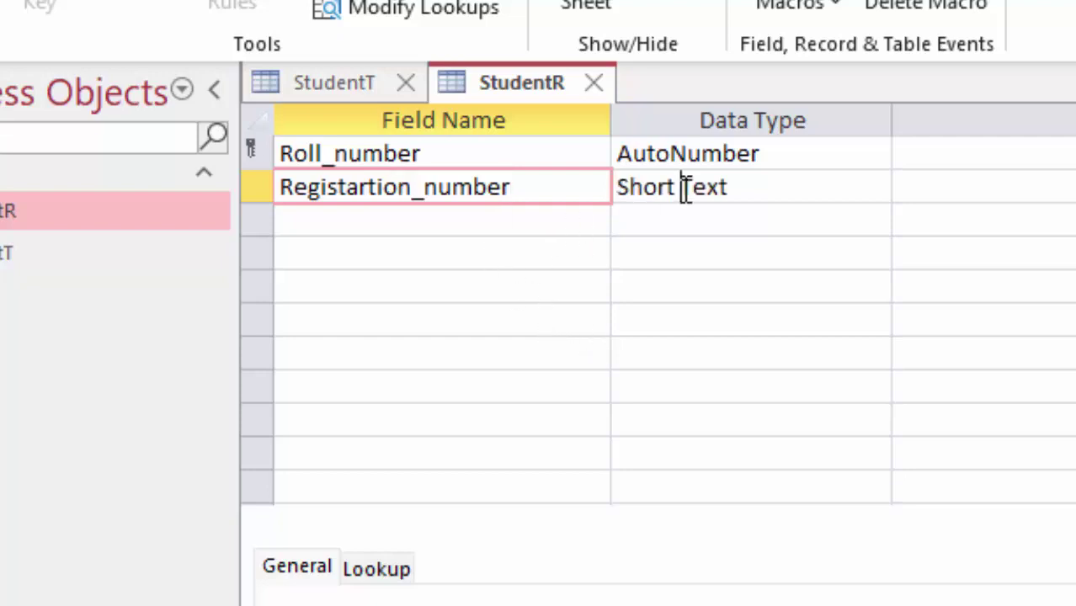
- Add Computer and English as Number fields, fixing the 'Engglish' typo
left_click(396, 221)
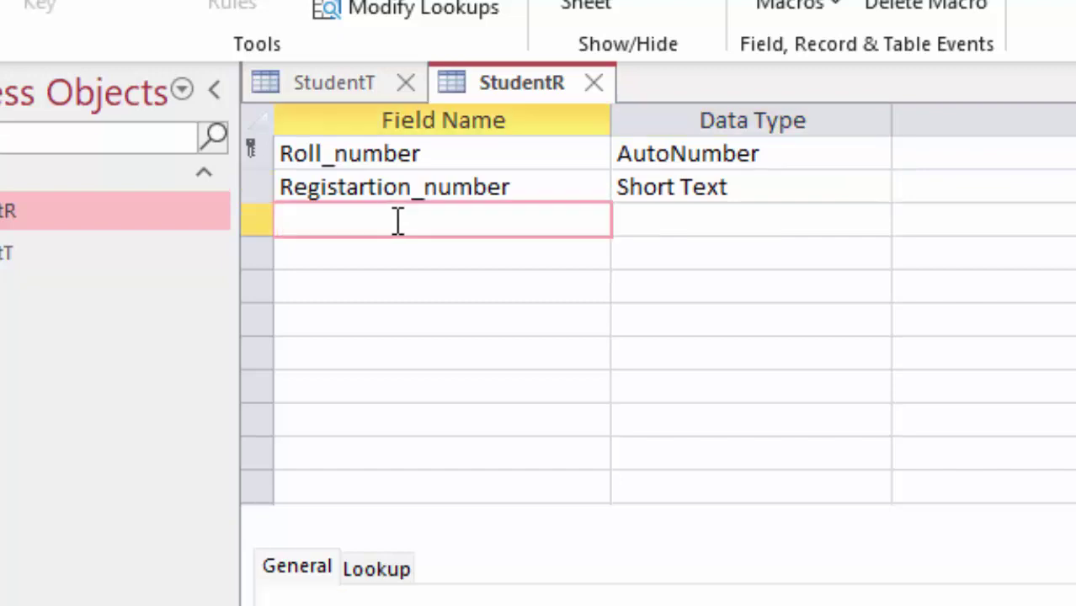
type("Compute")
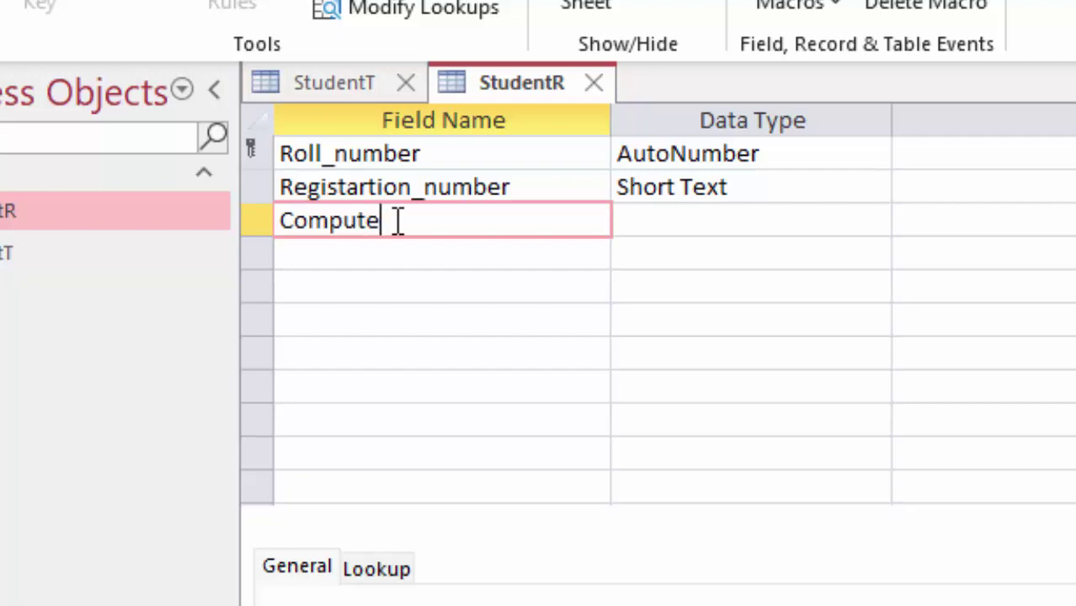
type("r")
left_click(824, 226)
left_click(874, 222)
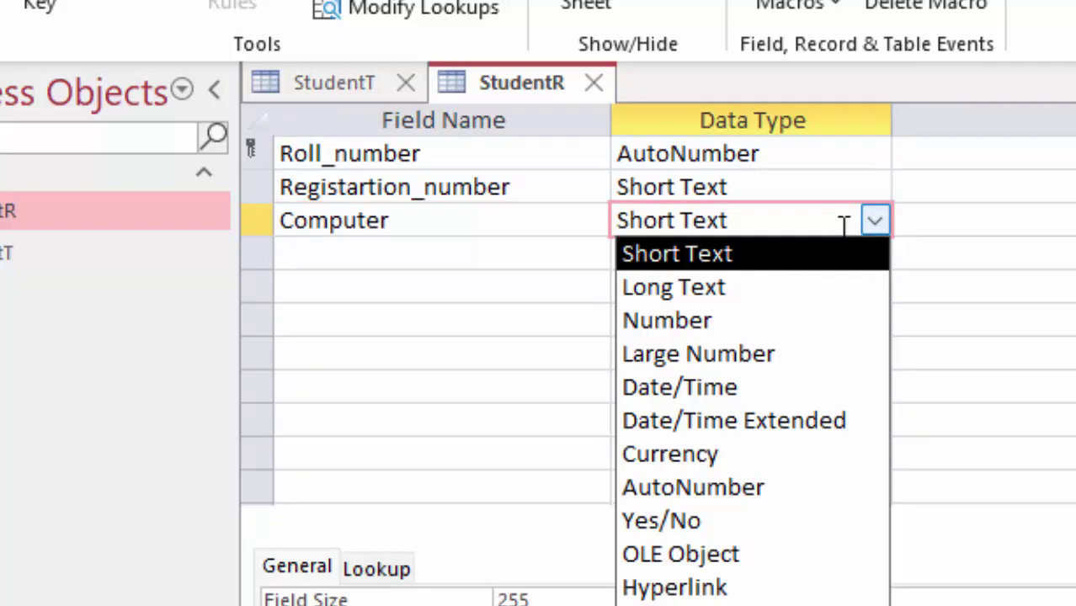
left_click(752, 316)
left_click(306, 250)
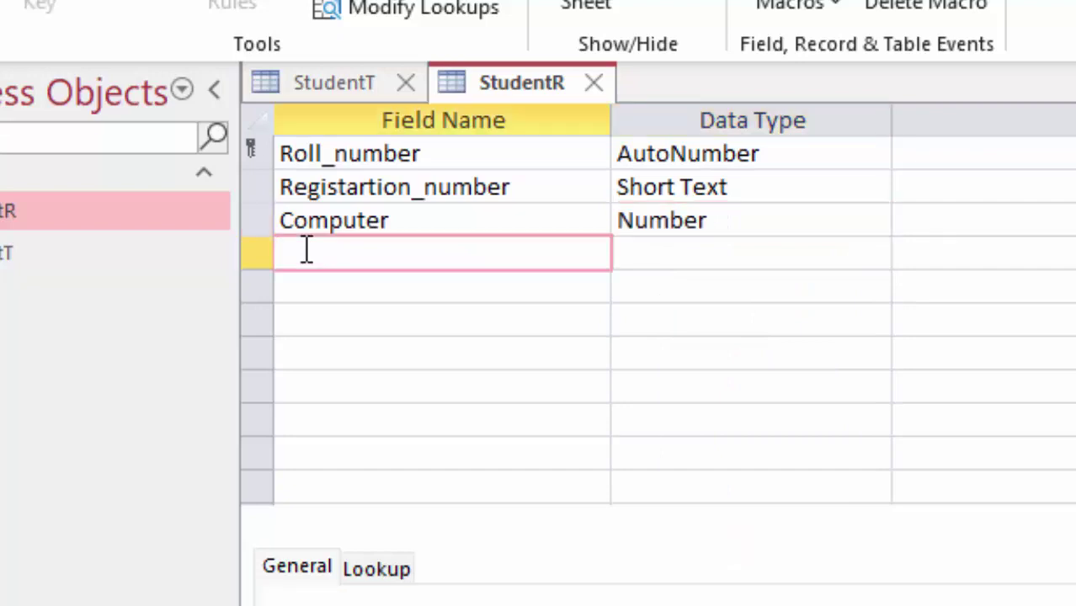
type("Eng")
type("glish")
key("Tab")
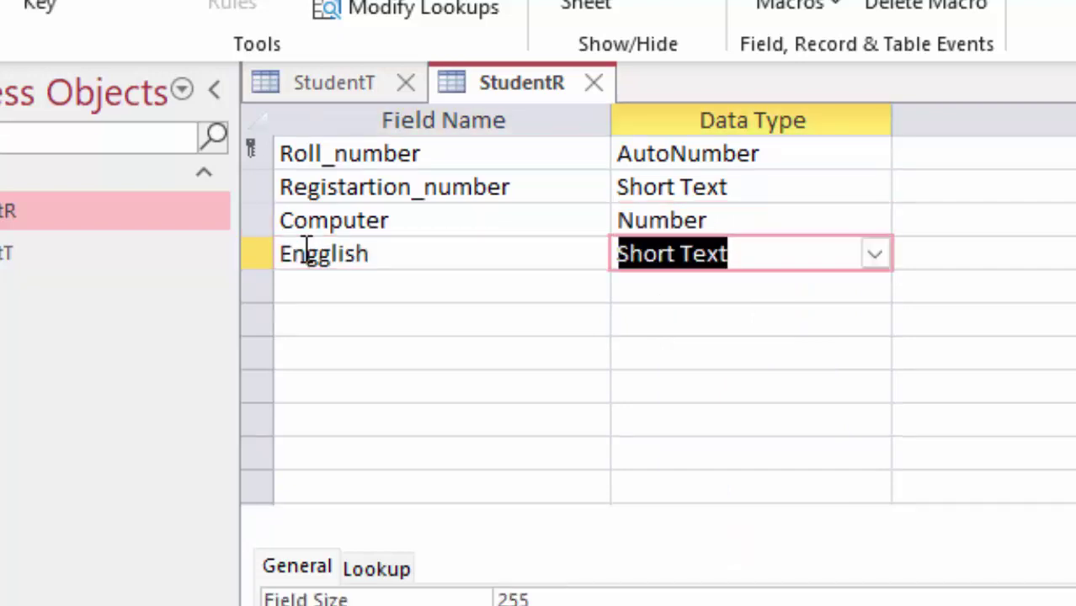
left_click(873, 253)
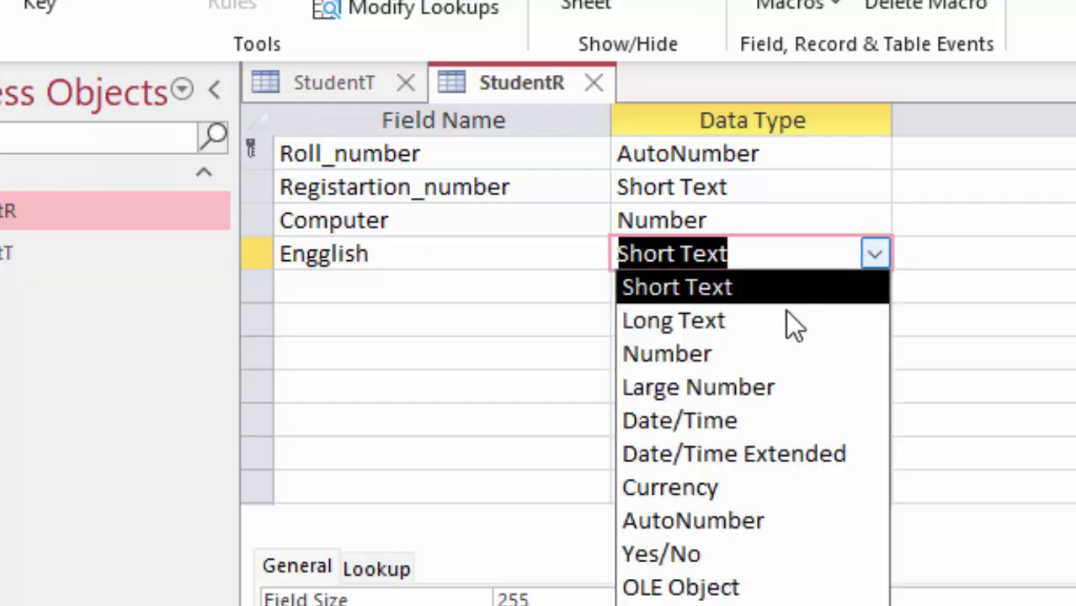
left_click(771, 353)
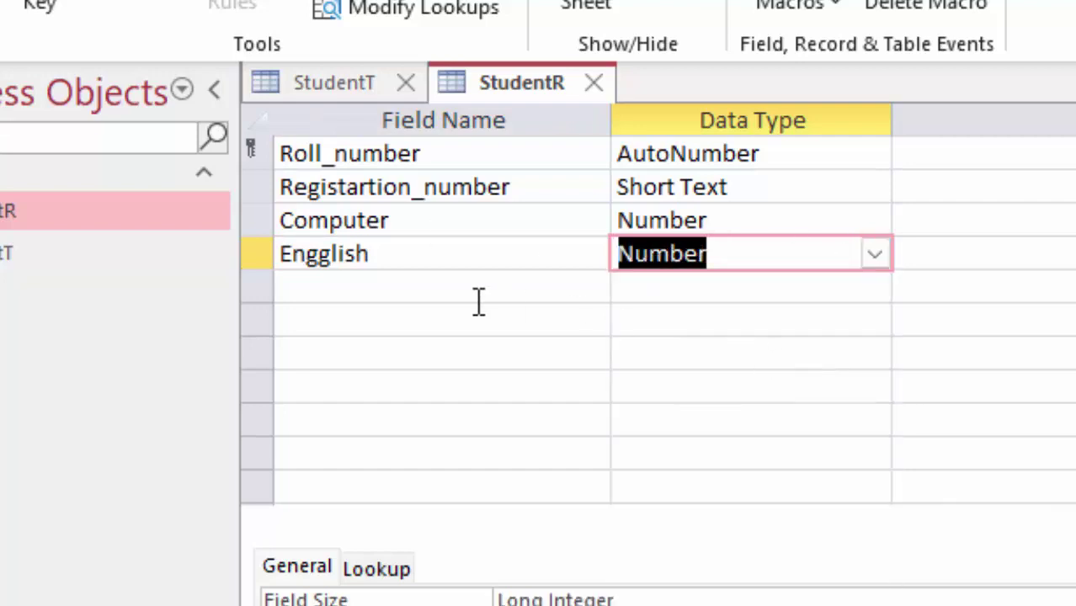
left_click(399, 291)
left_click(324, 252)
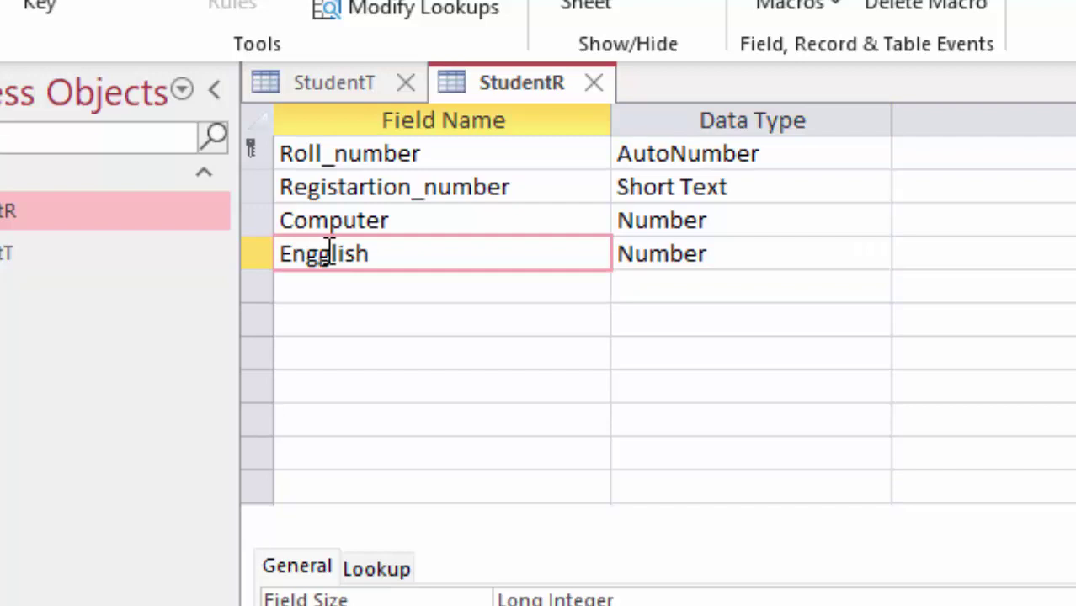
key("BackSpace")
- Add a Bio Number field and a Physics field
left_click(371, 277)
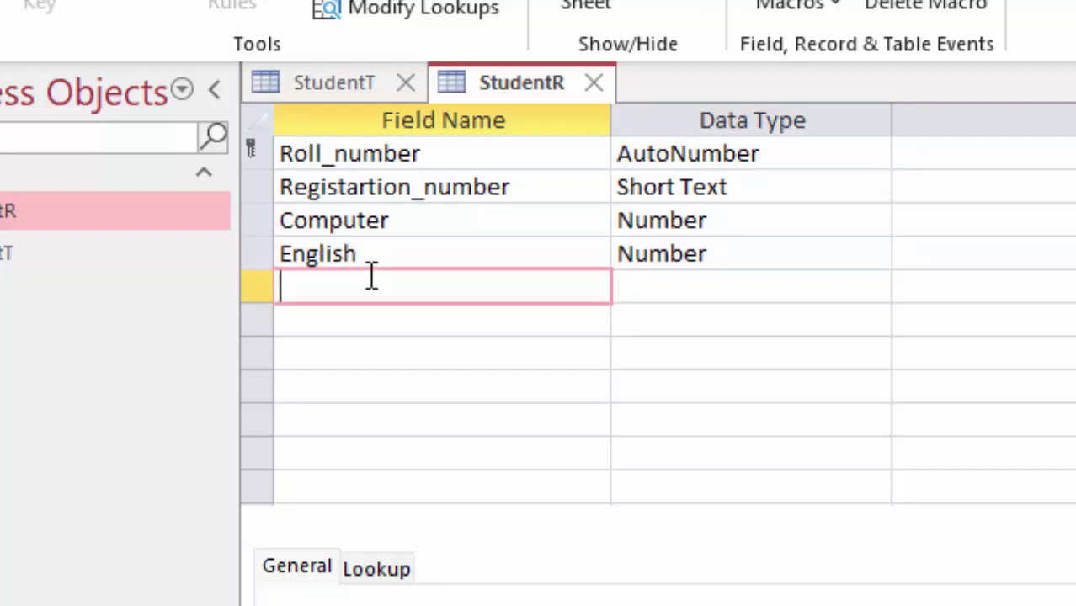
type("Bio")
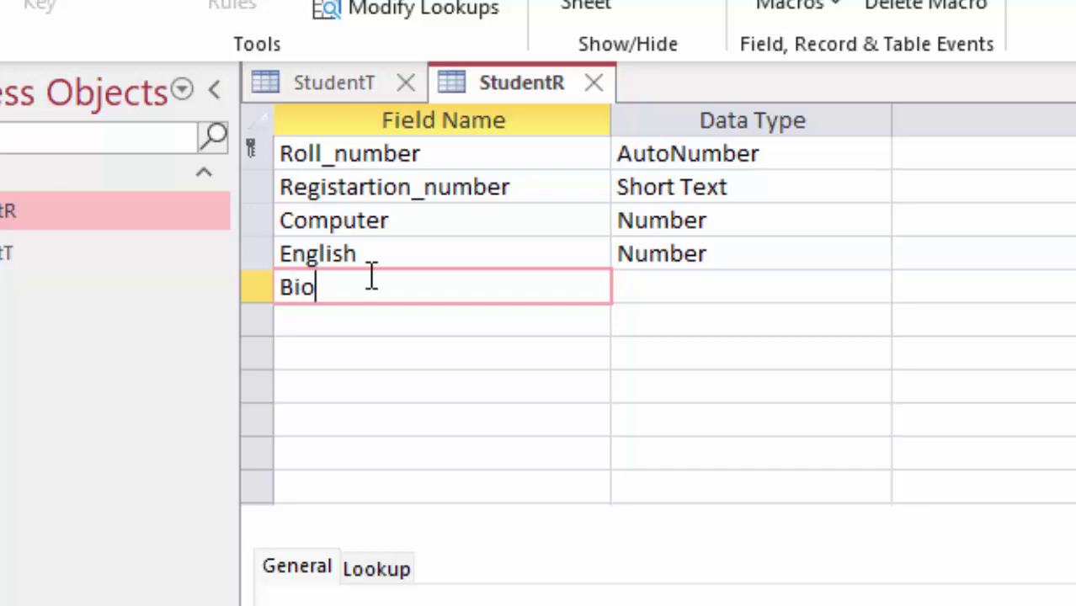
left_click(678, 291)
left_click(875, 287)
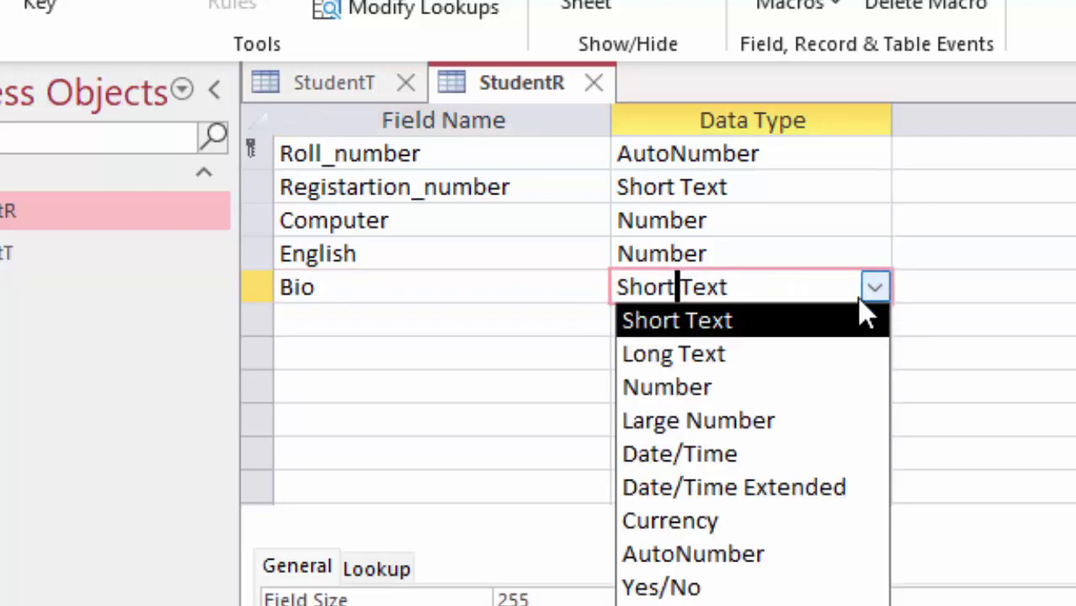
left_click(796, 387)
left_click(309, 313)
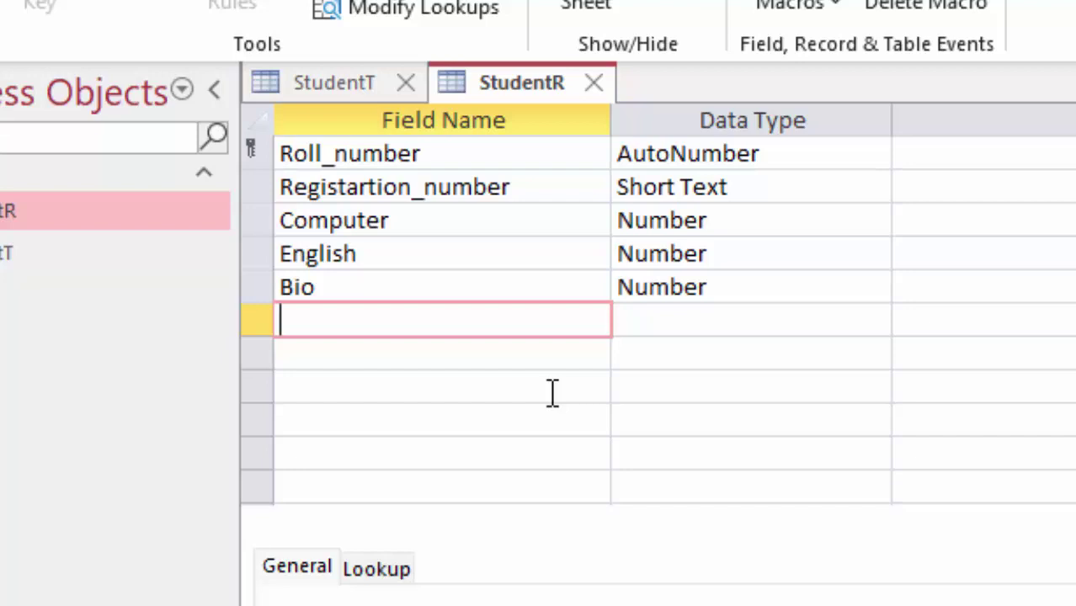
type("Physic")
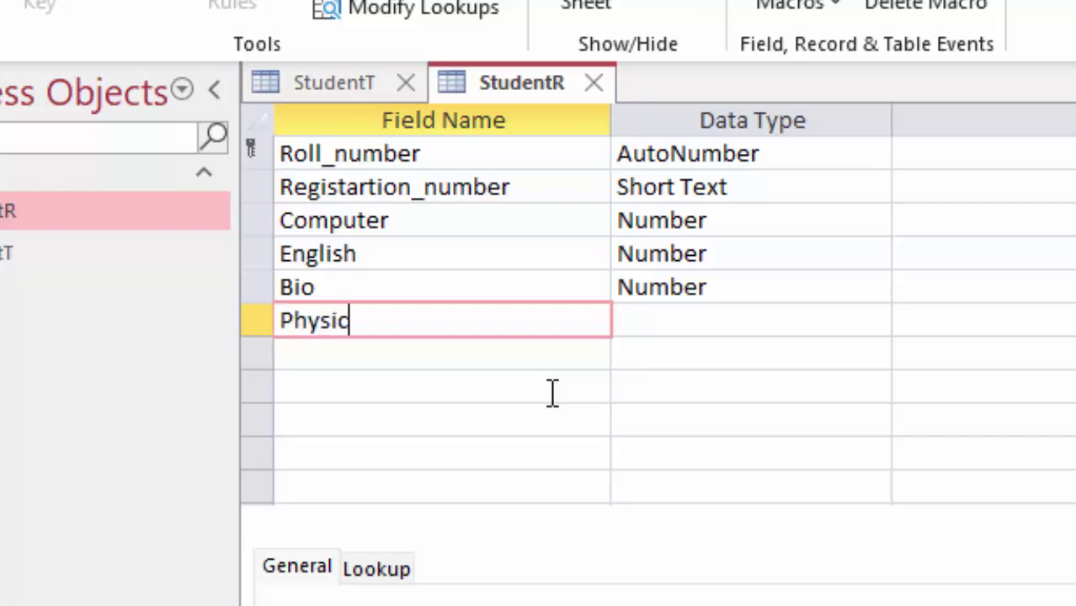
type("s")
key("Tab")
key("Tab")
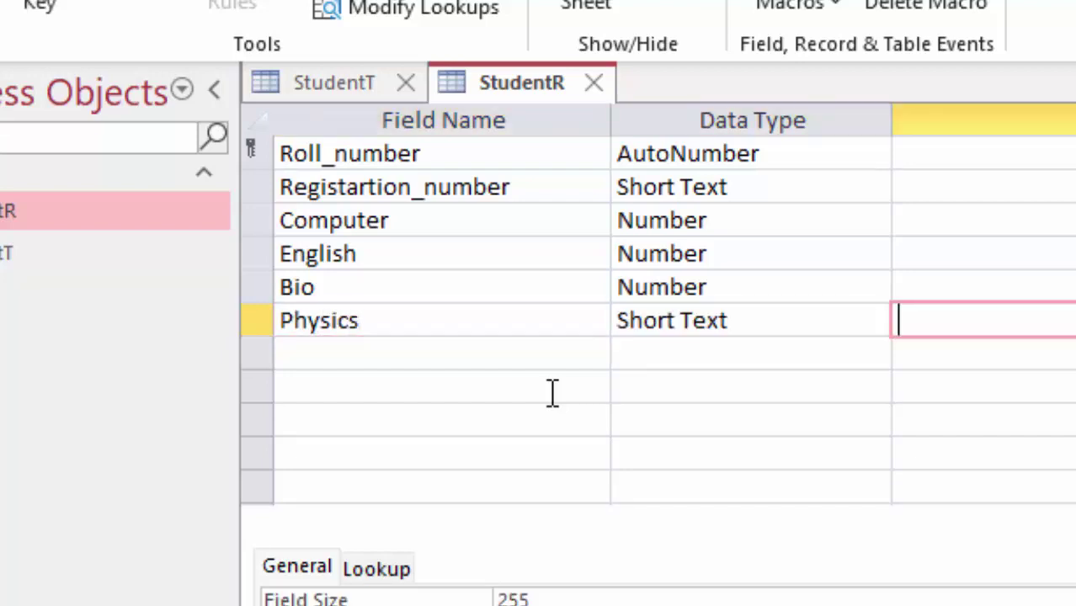
key("Tab")
- Add Chemistry as a Number field, change Physics to Number, and start a Total field
type("Che")
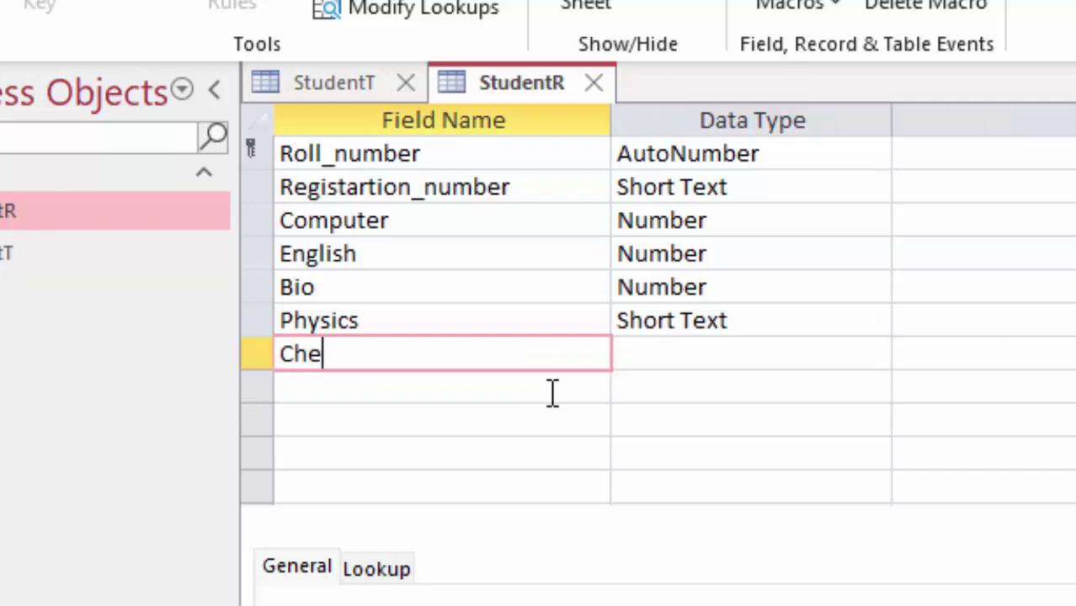
type("mistry")
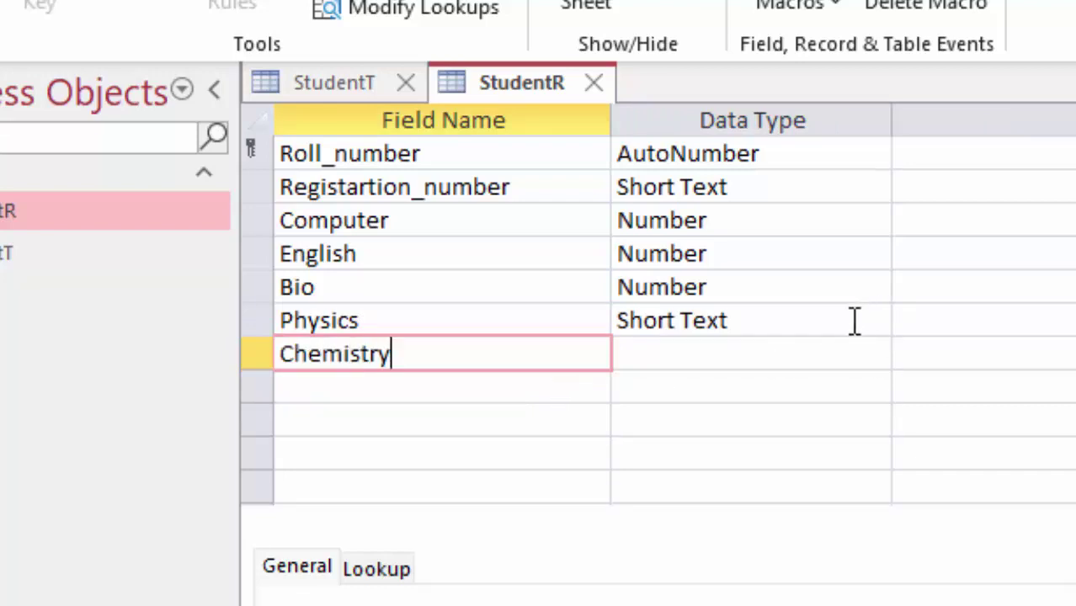
left_click(813, 368)
left_click(875, 354)
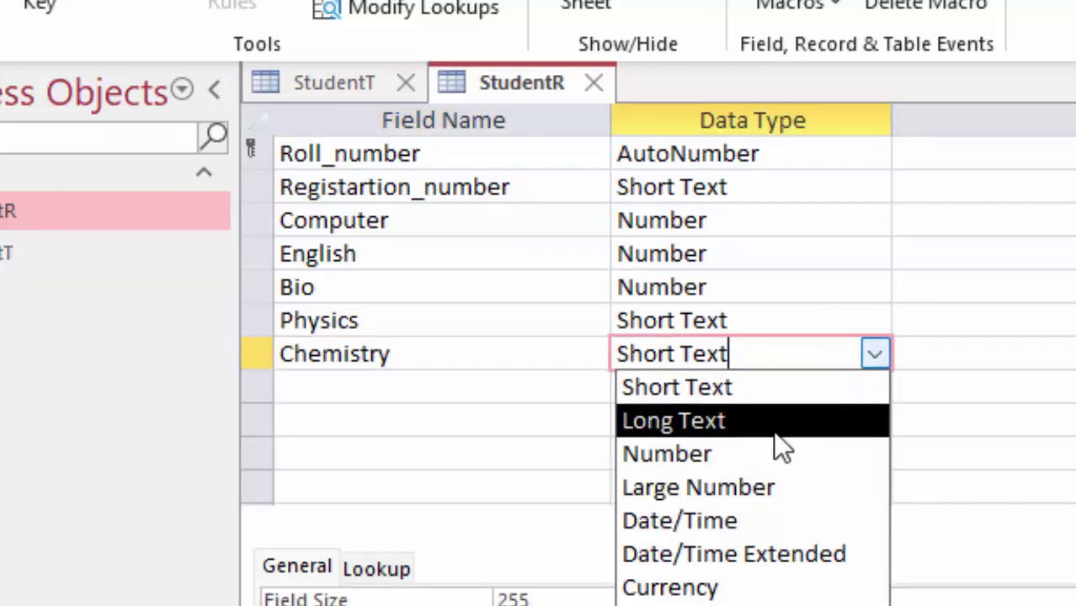
key("Escape")
type("n")
left_click(783, 320)
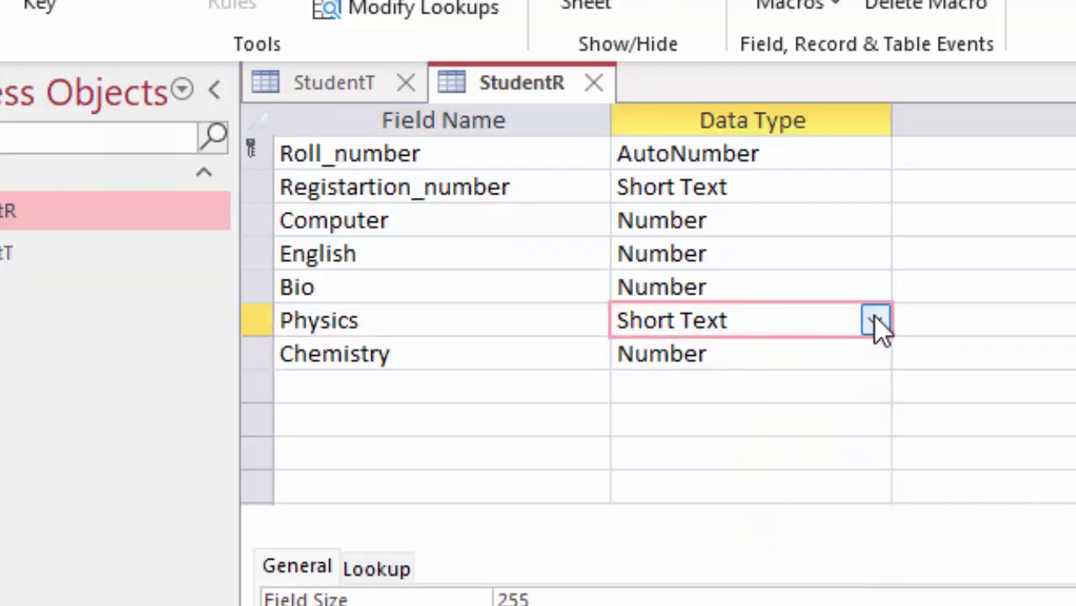
left_click(875, 320)
left_click(773, 421)
left_click(383, 386)
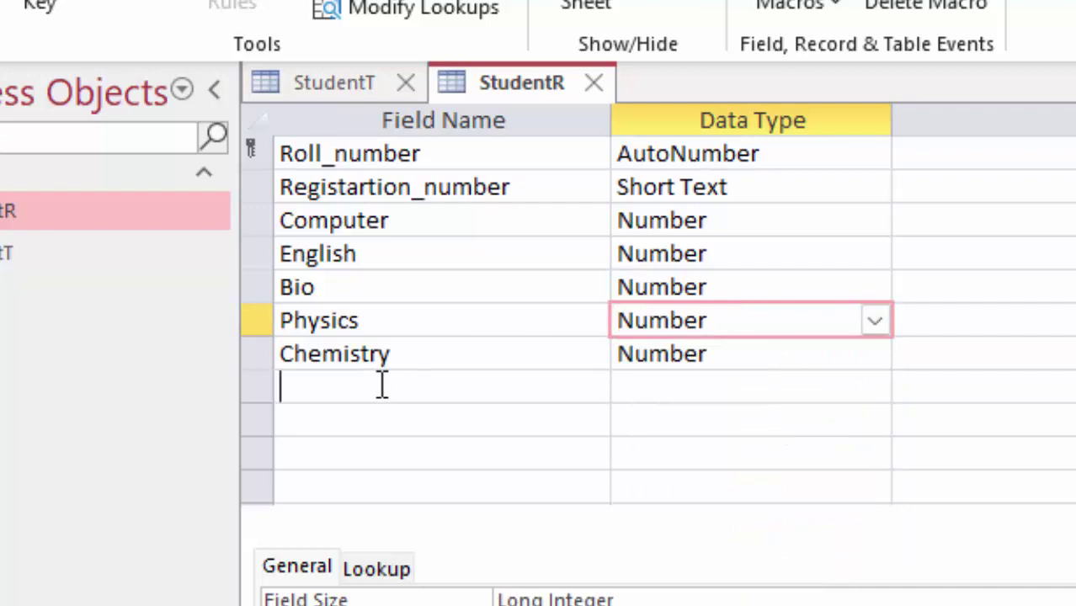
type("To")
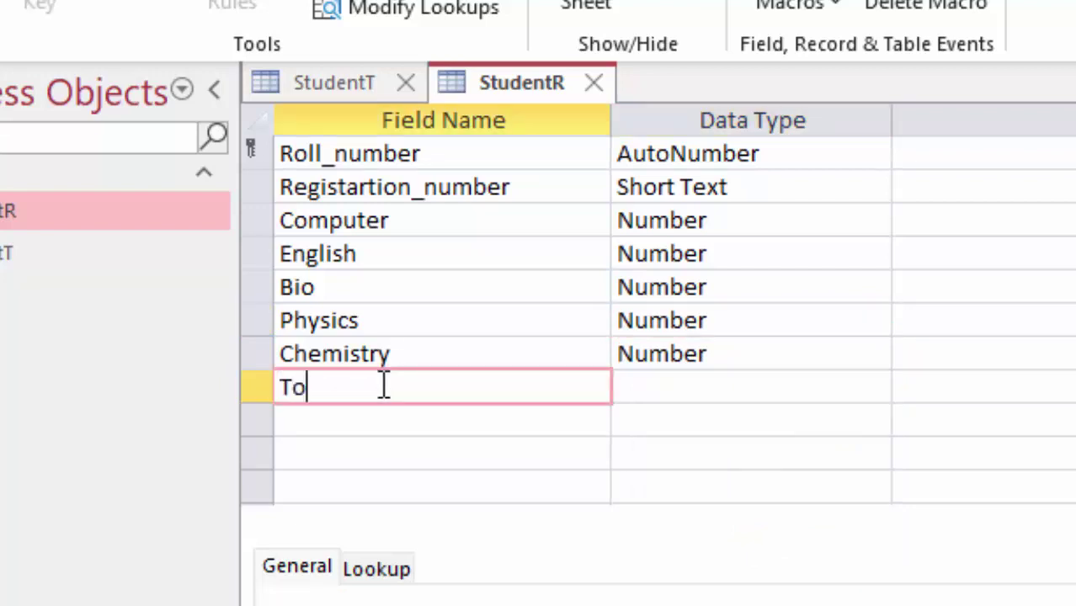
type("tal")
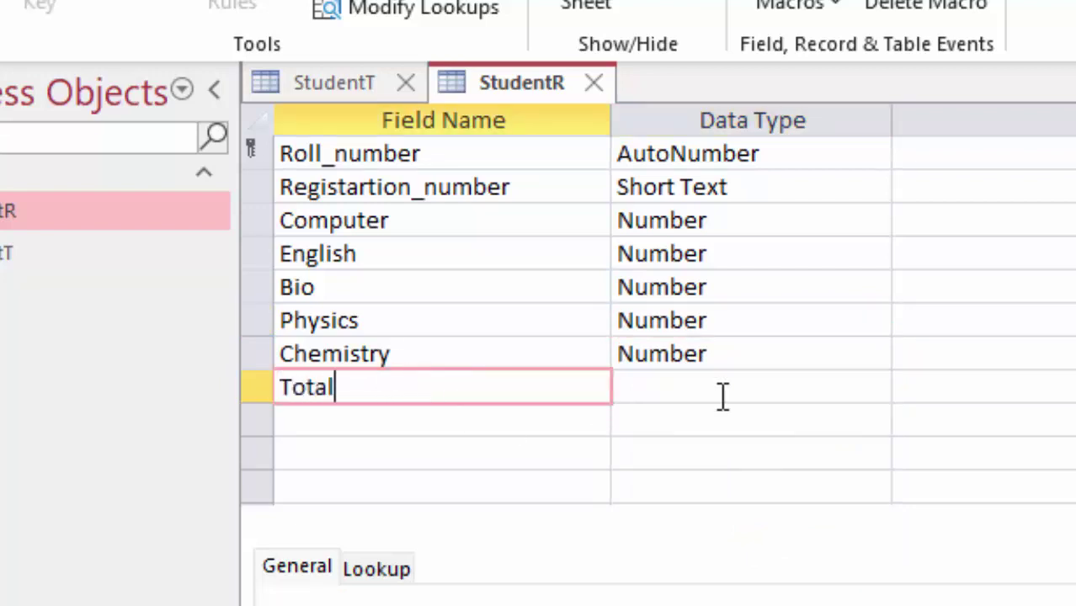
- Make the Total field Calculated with the expression [Computer]+[English]+[Bio]+[Physics]+[Chemistry]
left_click(722, 386)
left_click(876, 388)
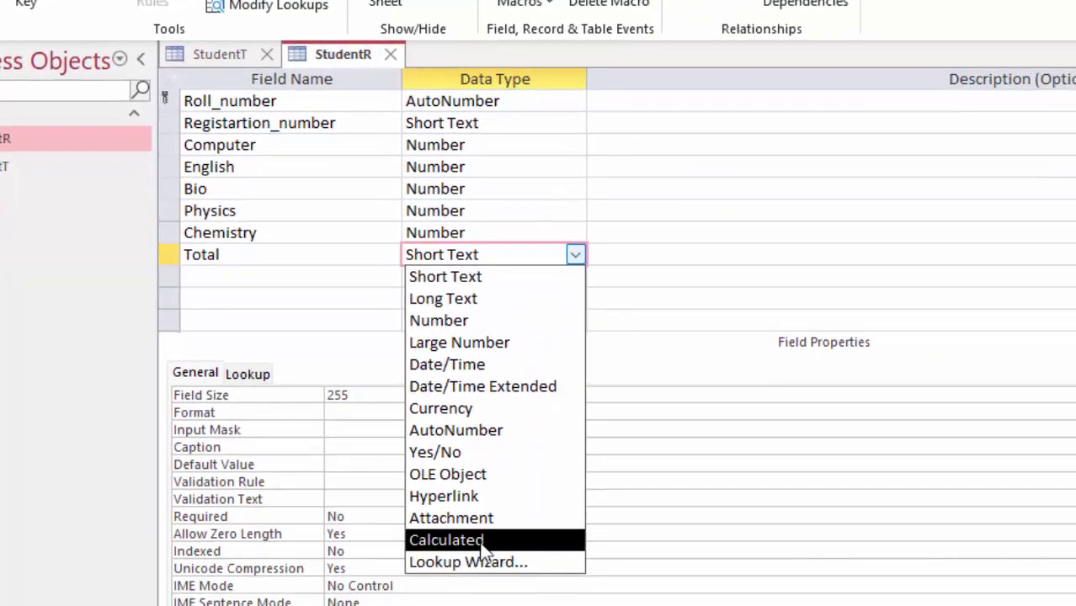
left_click(589, 605)
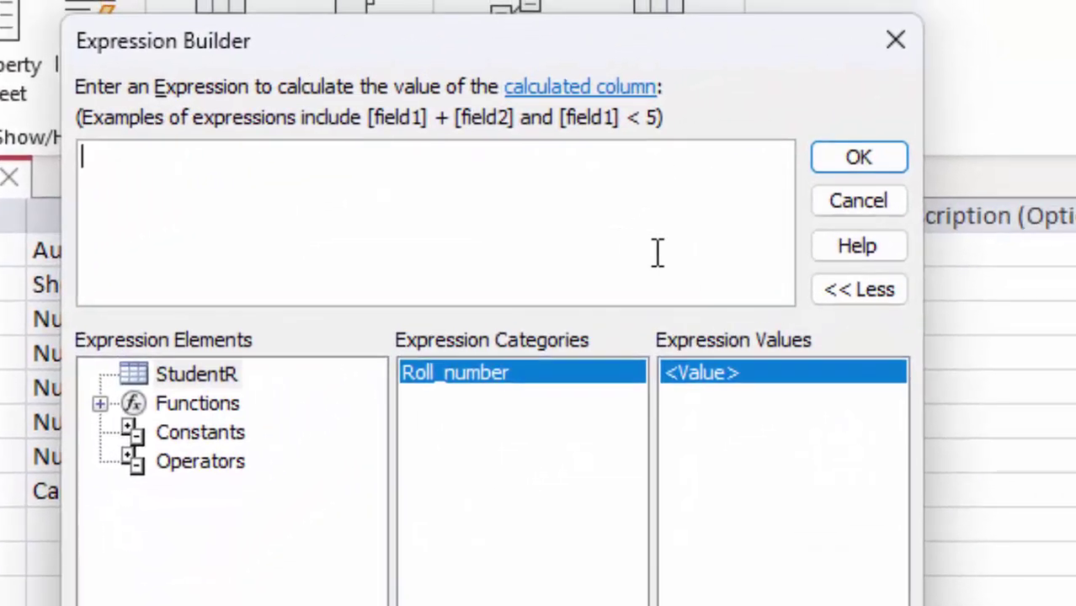
type("[")
type("Compu")
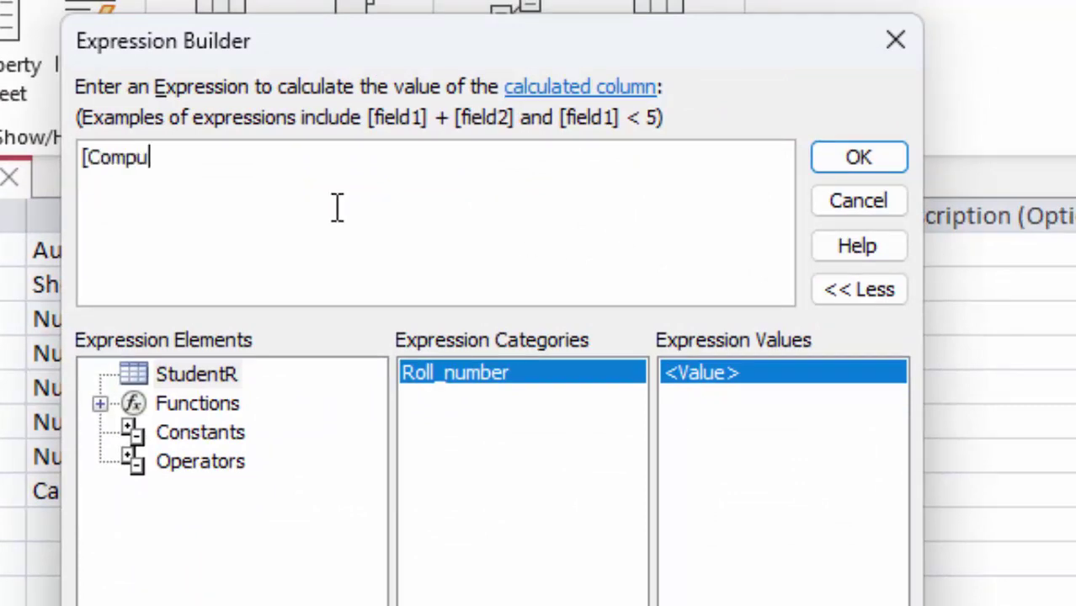
type("ter] +")
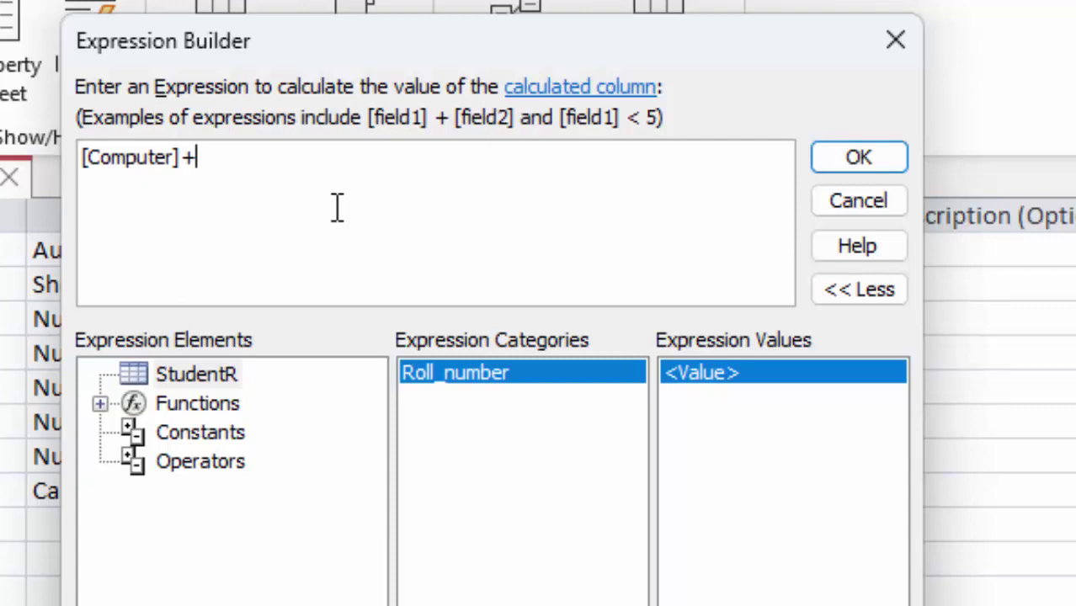
type("[")
type("English")
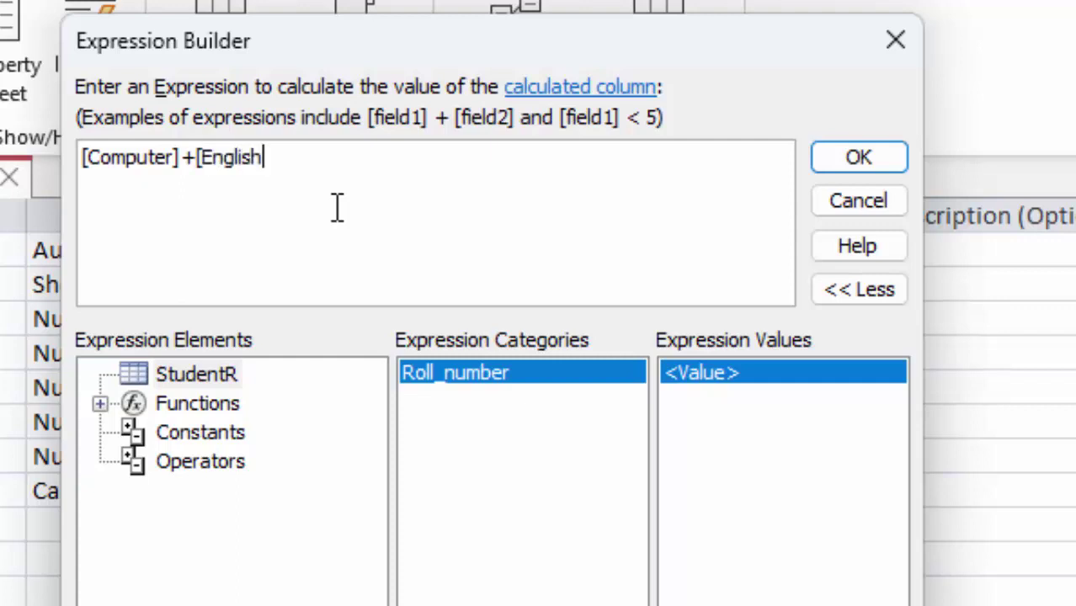
type("]   ")
type("[Bio")
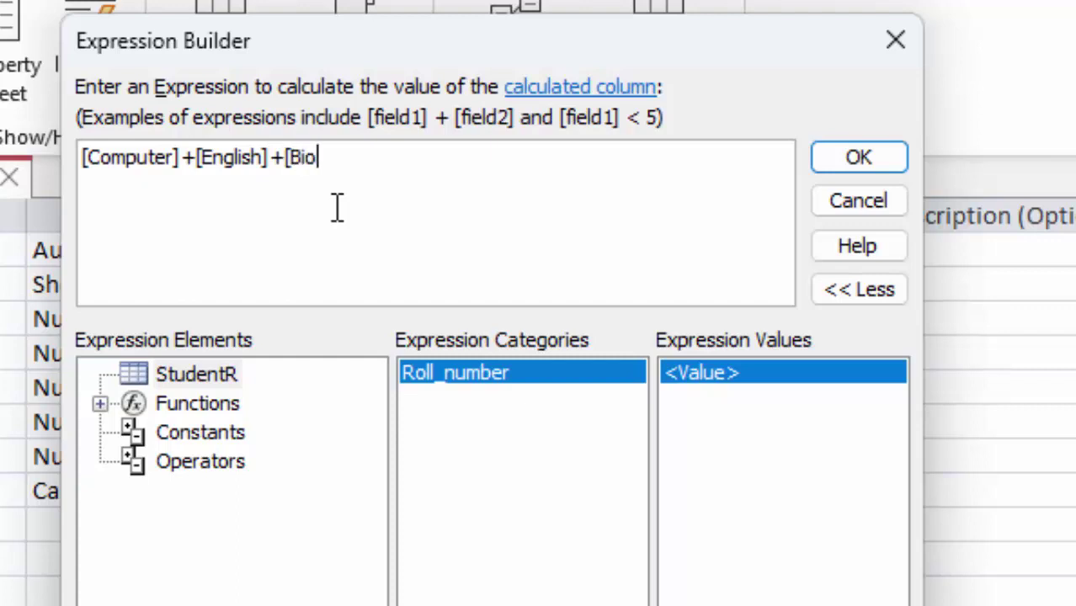
type("]+")
type("[")
type("Physic")
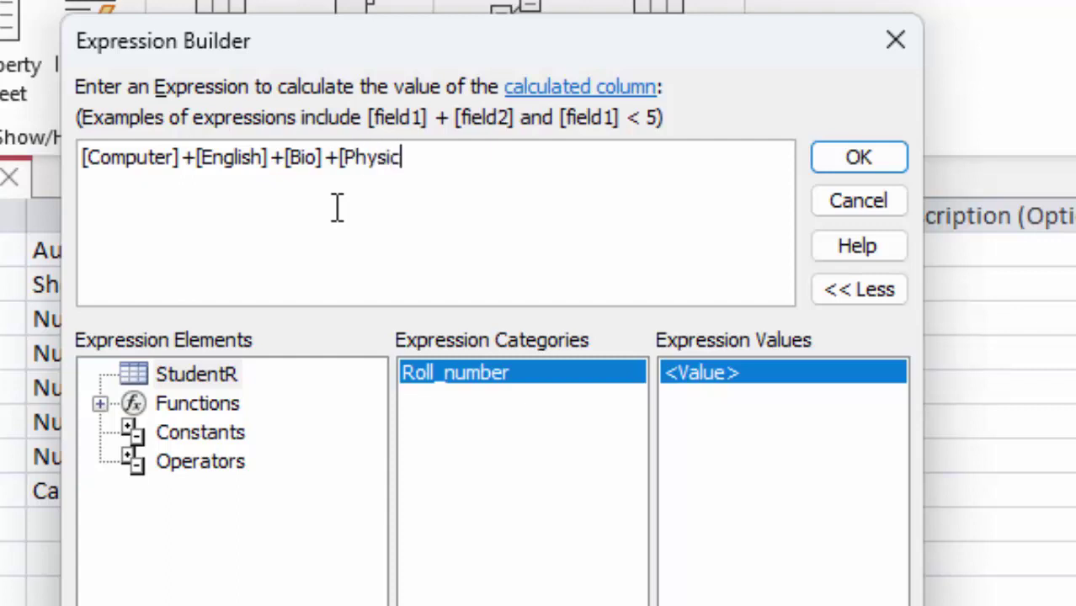
type("s")
type(" +[")
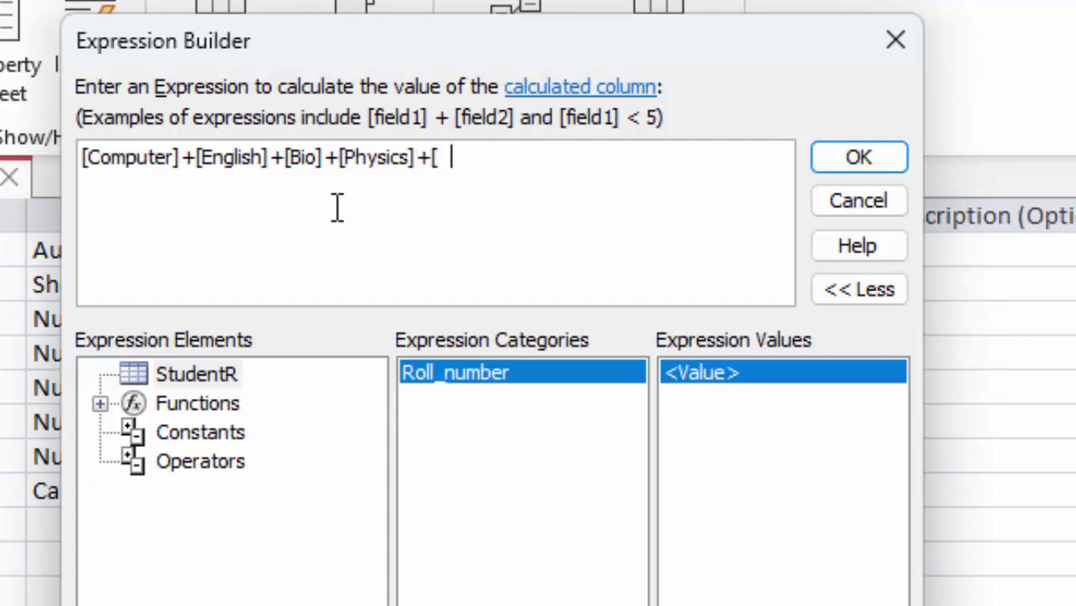
type("Chemistr")
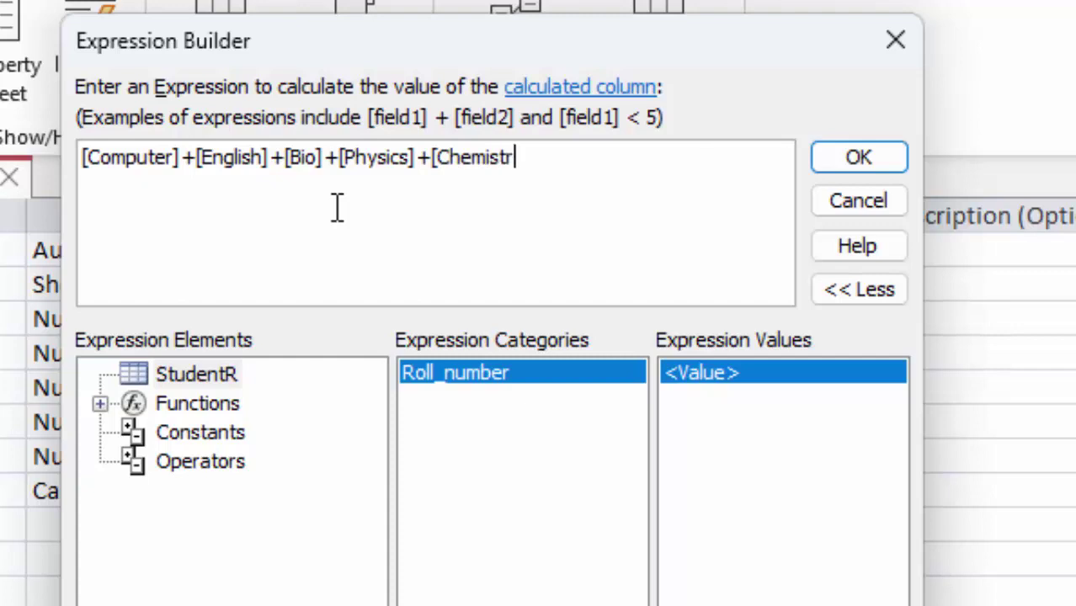
type("y]")
left_click(859, 157)
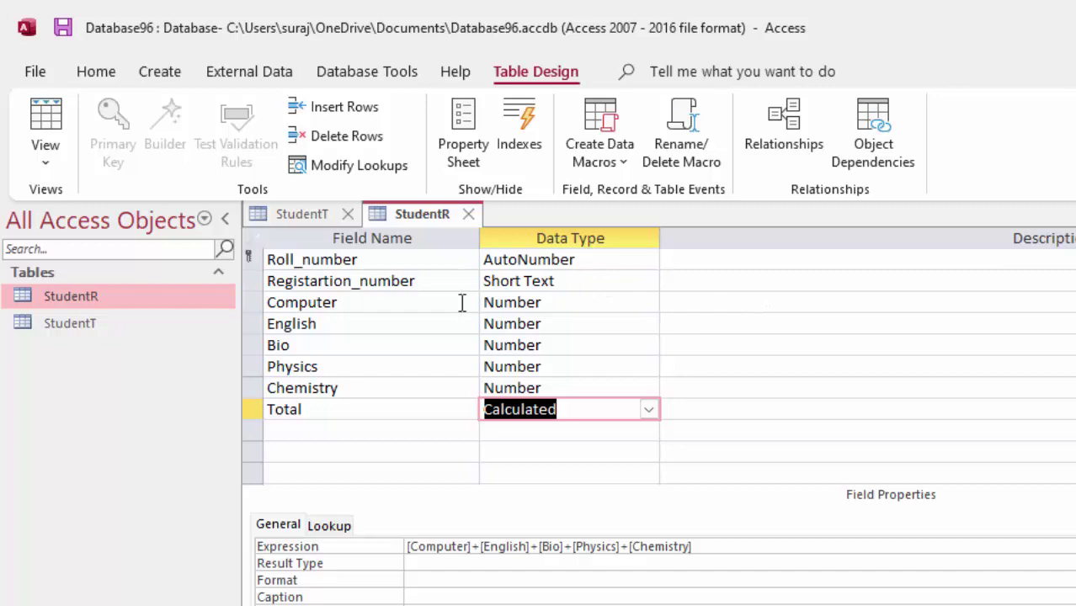
- Save StudentR in Datasheet View and widen the Roll_number and Registration_number columns
left_click(46, 117)
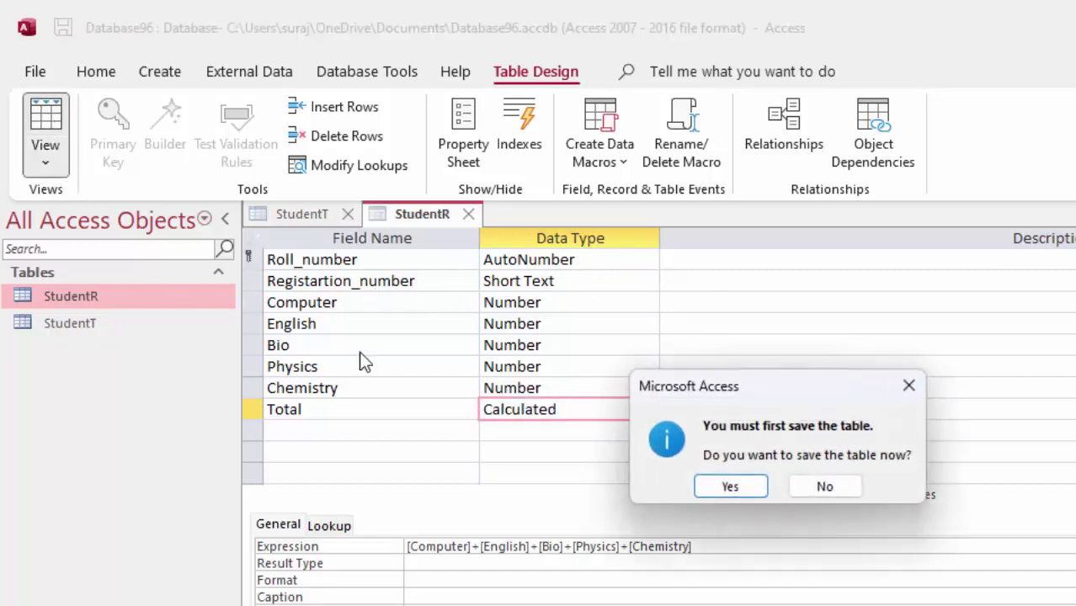
left_click(714, 487)
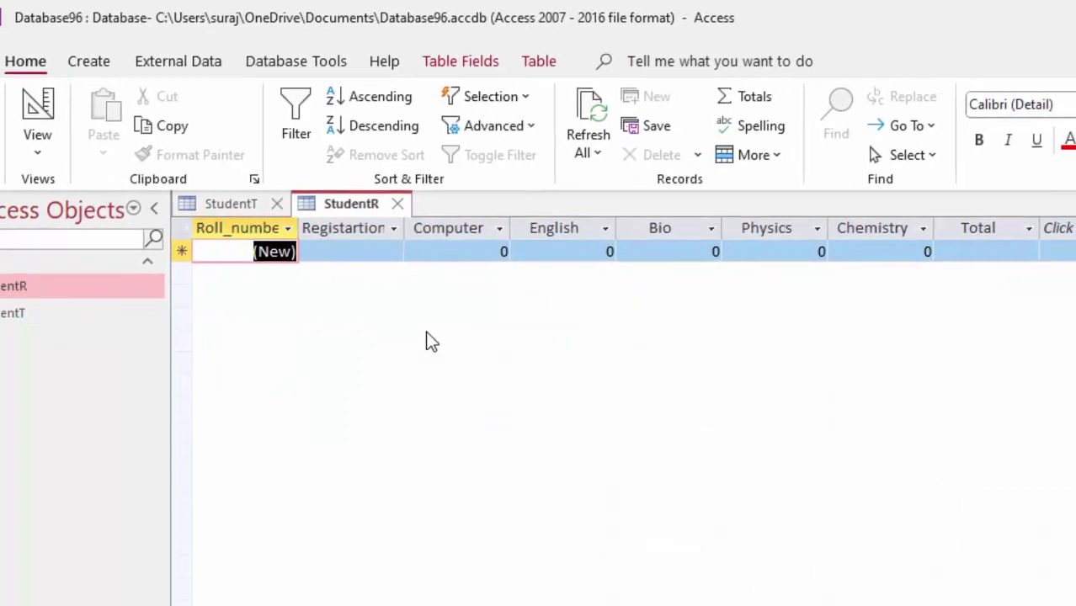
left_click_drag(133, 204, 231, 261)
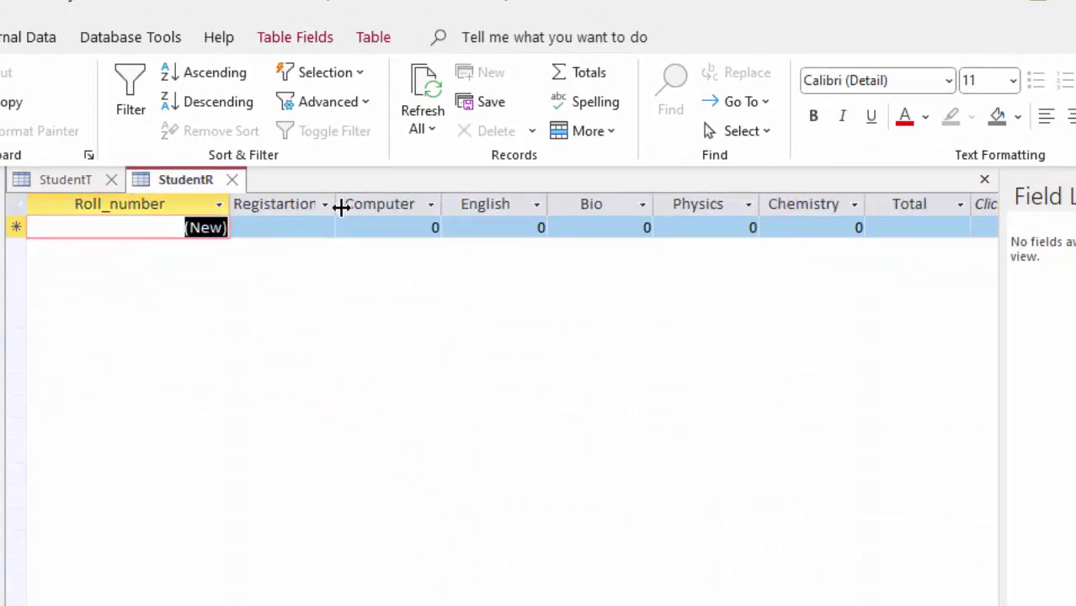
left_click_drag(335, 204, 408, 274)
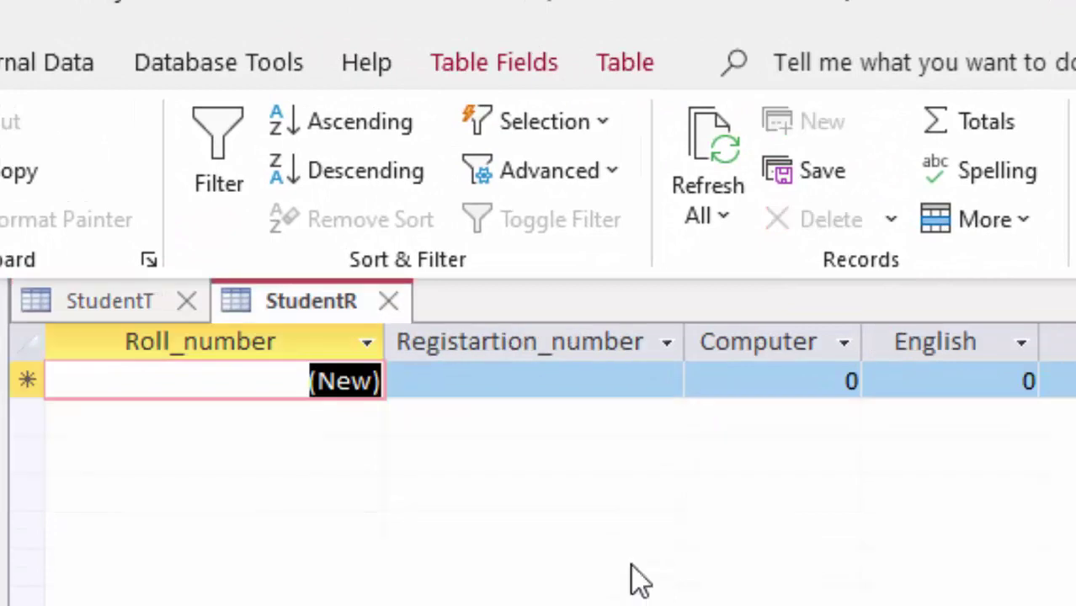
- Enter record T123 with marks 45, 66, 77, 78 and 88, giving a Total of 354
left_click(554, 386)
type("T")
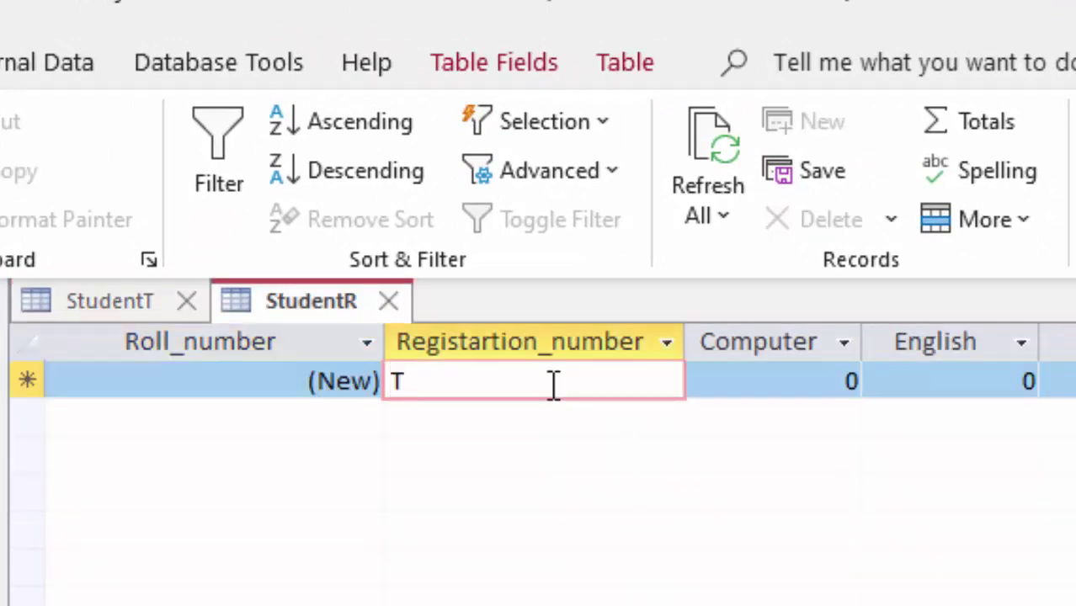
type("123")
key("Tab")
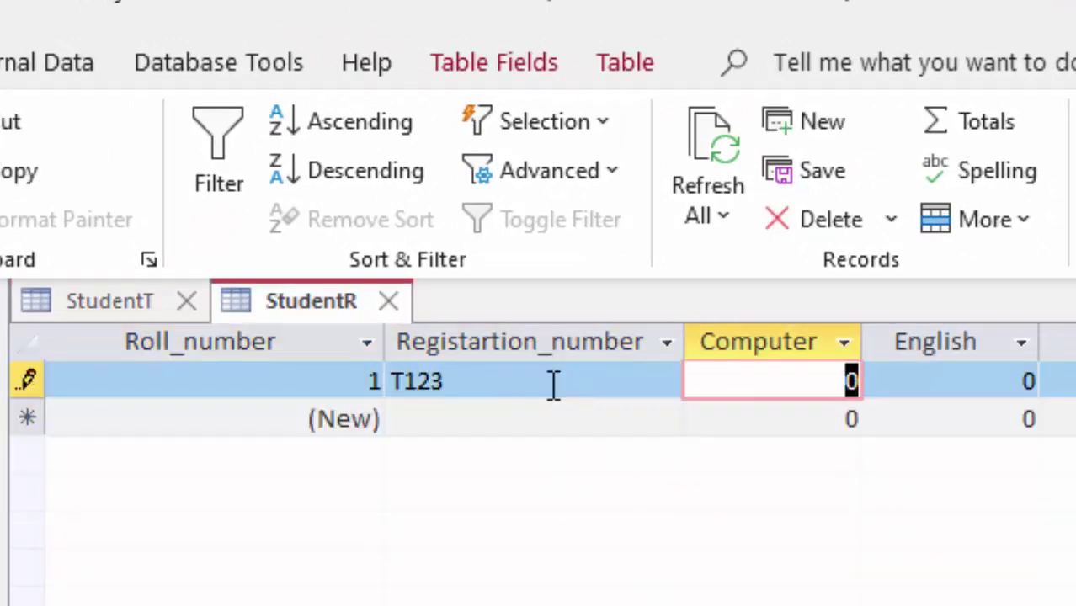
type("45")
key("Tab")
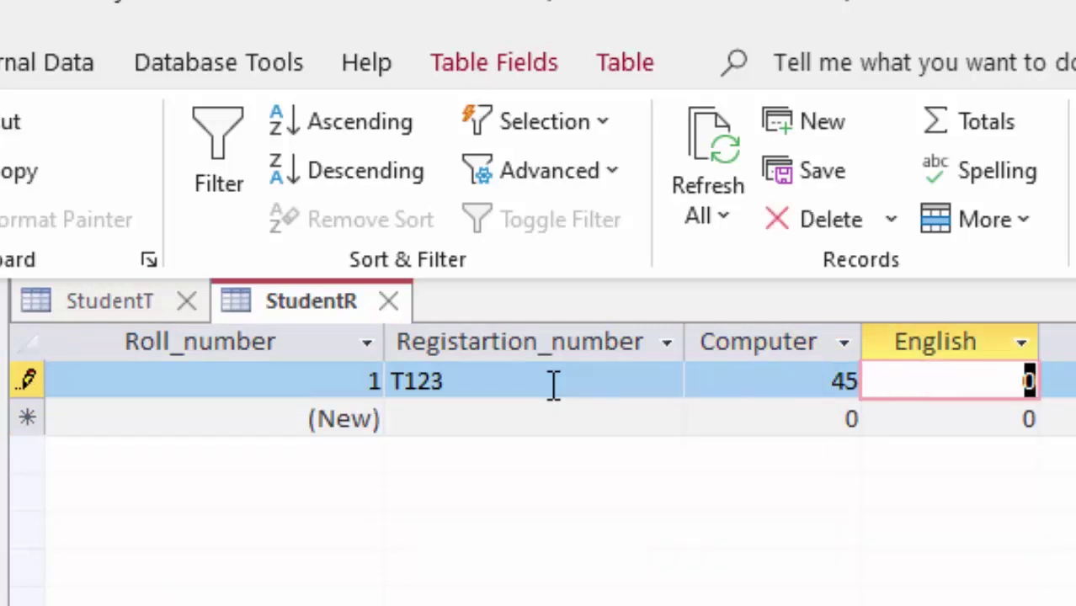
type("66")
key("Tab")
type("77")
key("Tab")
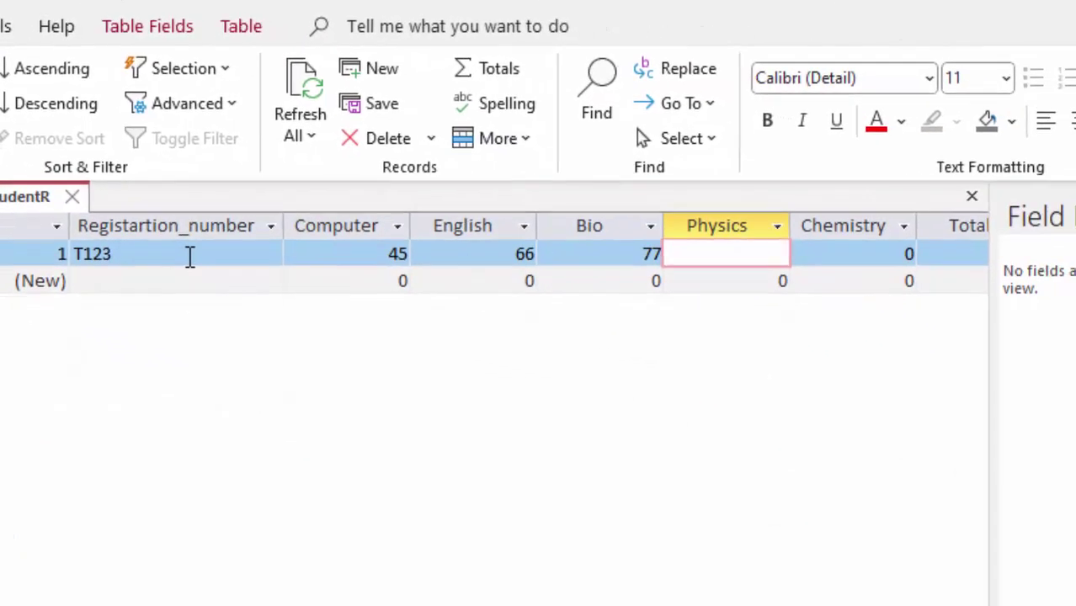
type("78")
key("Tab")
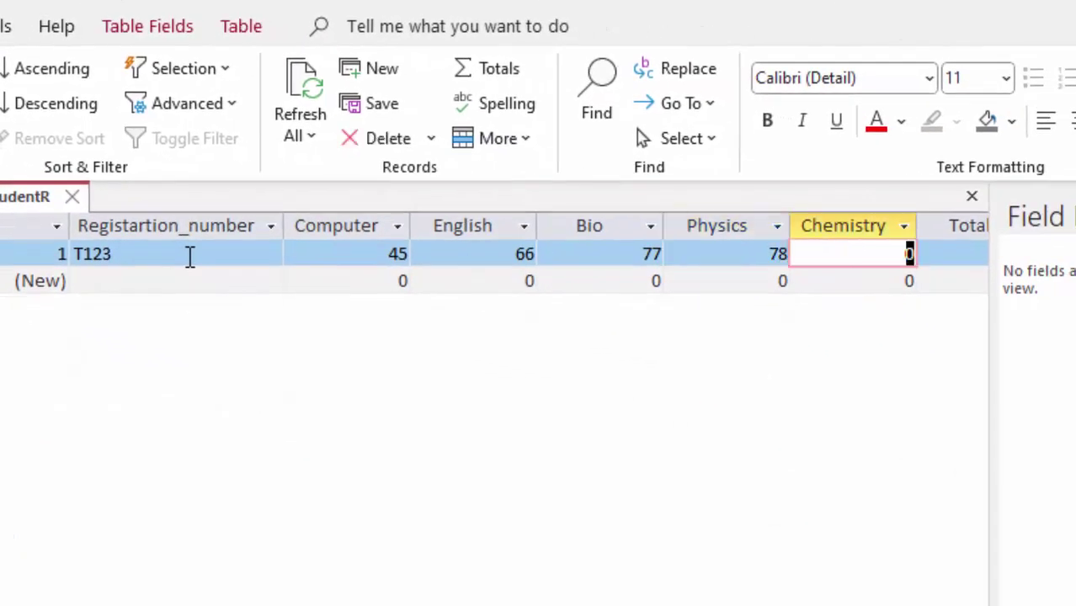
type("88")
key("Tab")
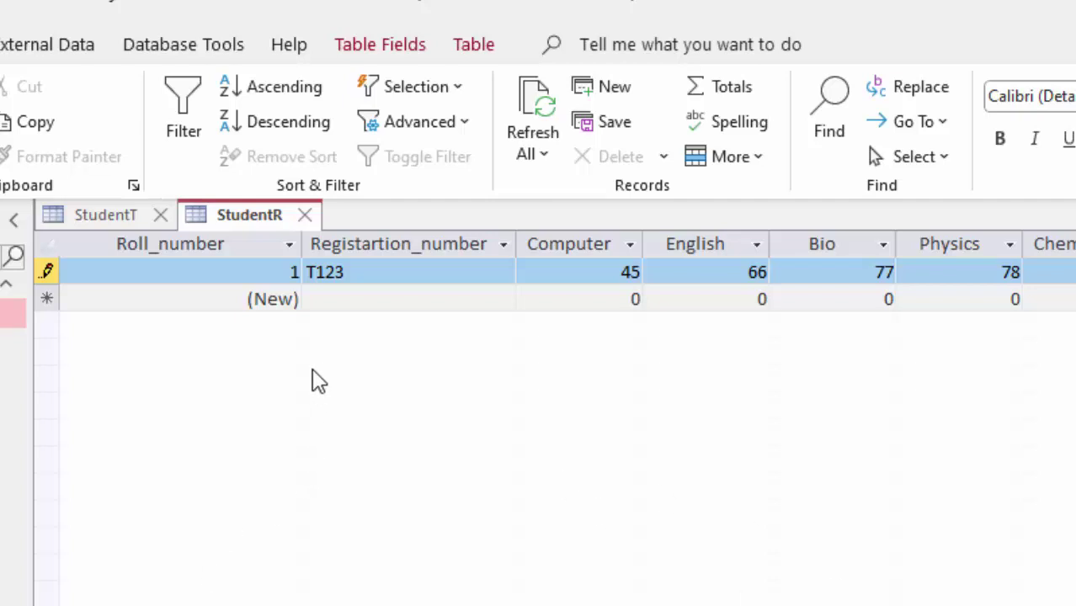
- Start entering the next student record (T124) in StudentR
left_click(360, 299)
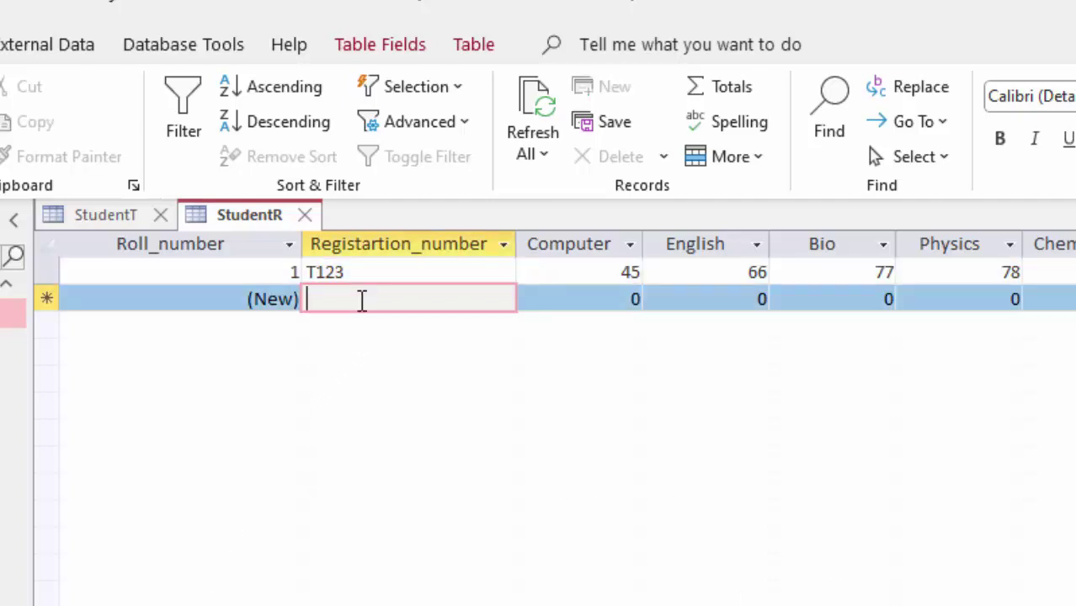
type("T124")
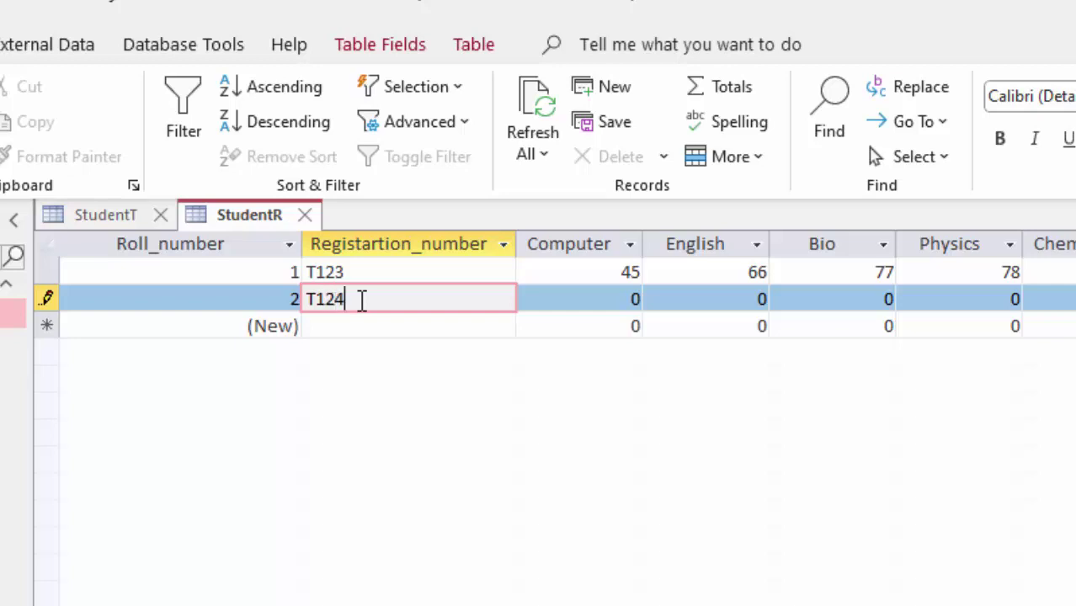
key("Tab")
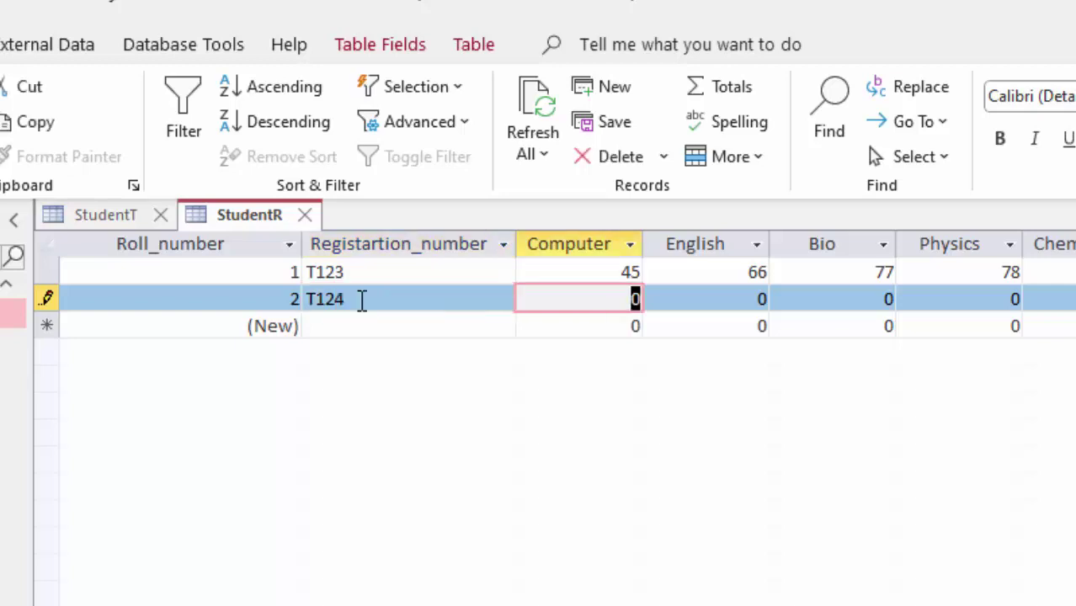
type("66")
key("Tab")
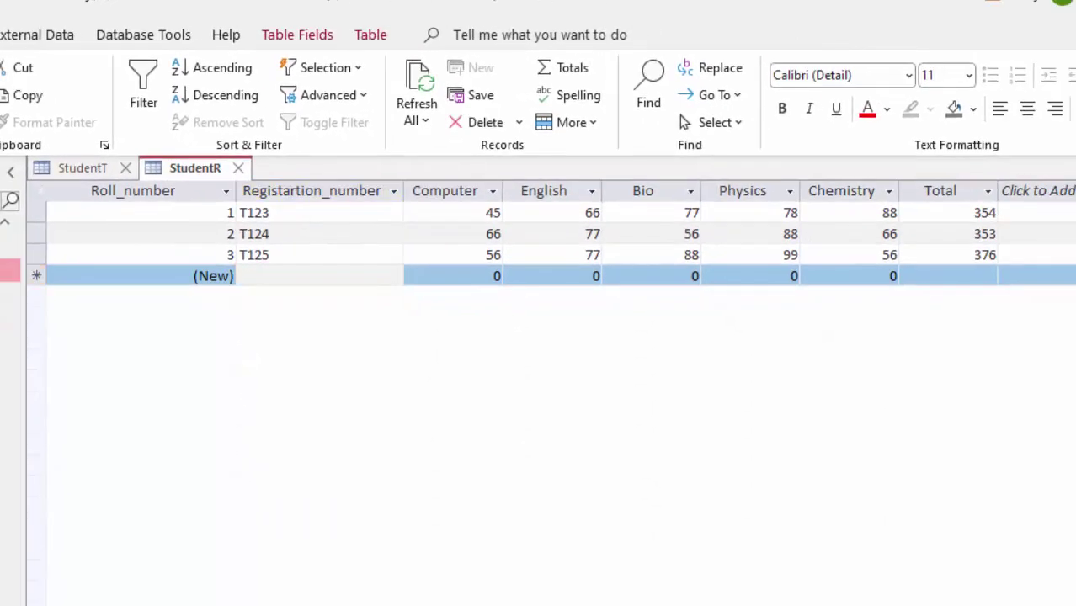
key("ctrl+F6")
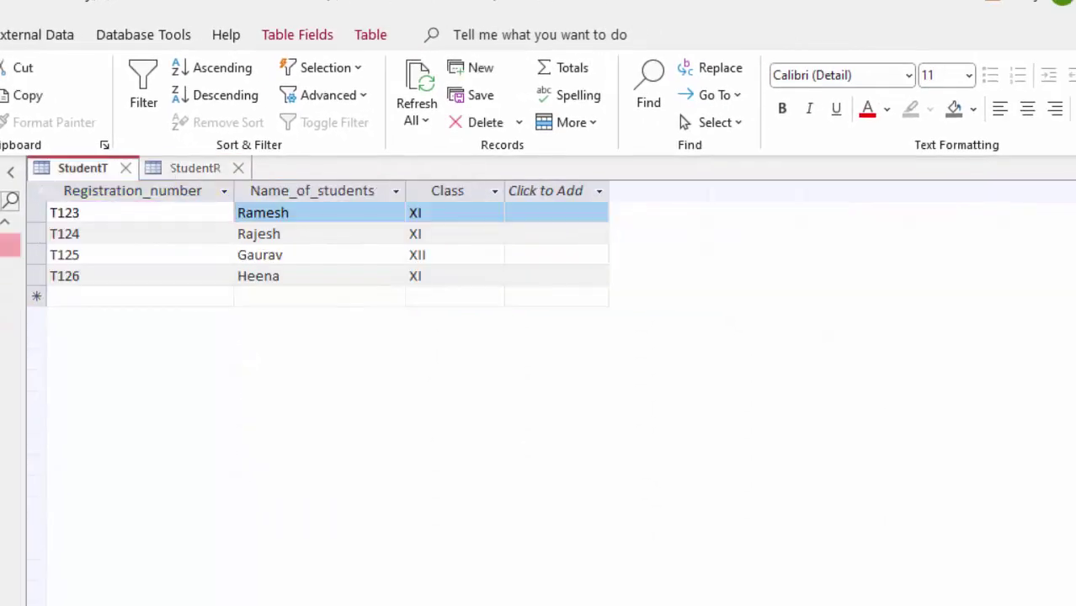
key("ctrl+F6")
- Add record T126 with marks 78, 45, 66, 77 and 78
type("T")
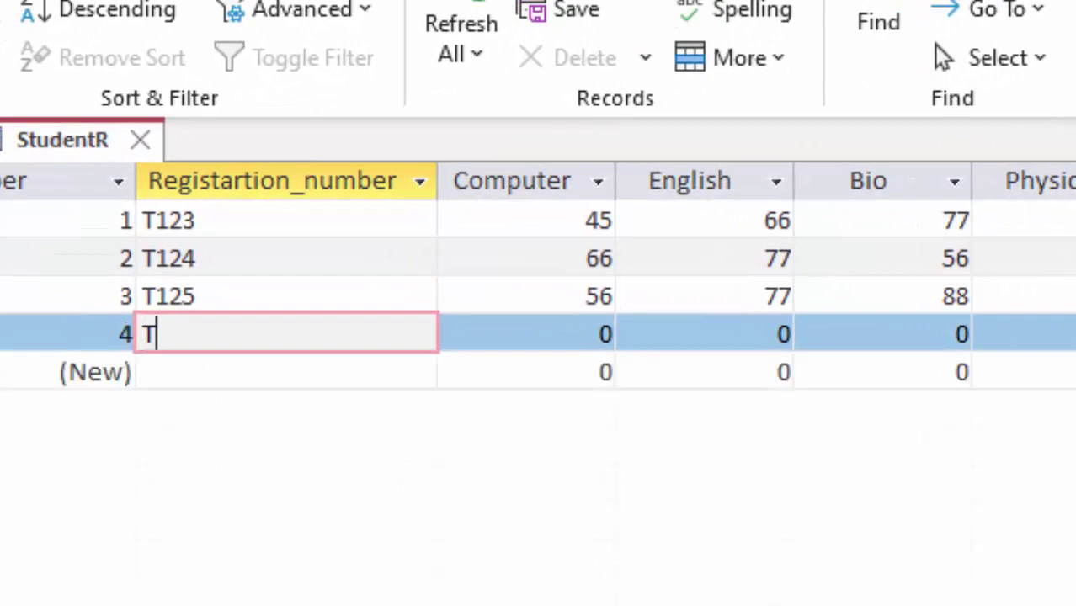
type("126")
key("Tab")
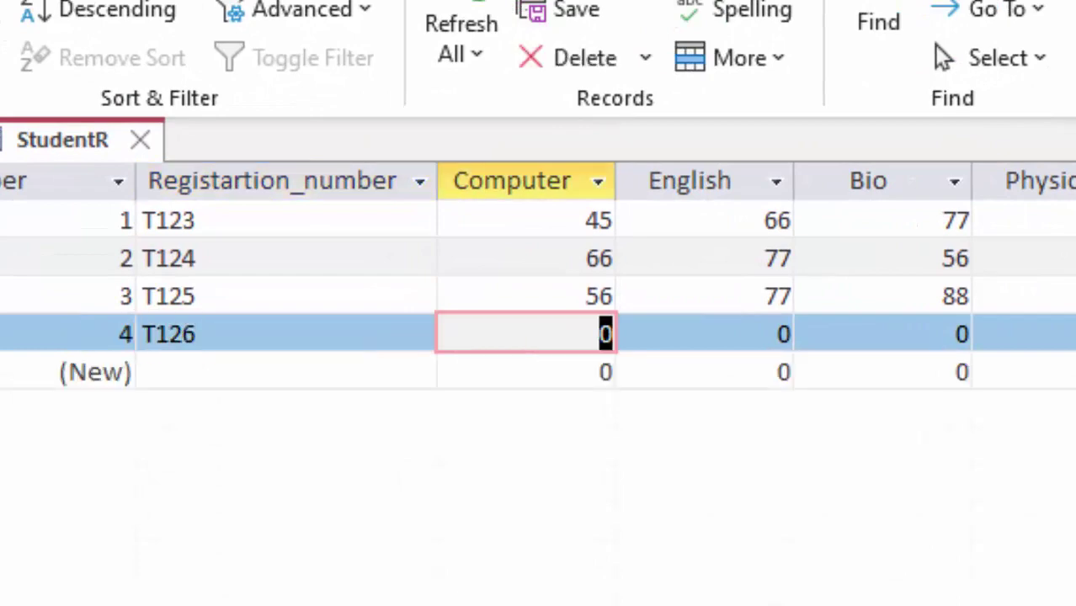
type("78")
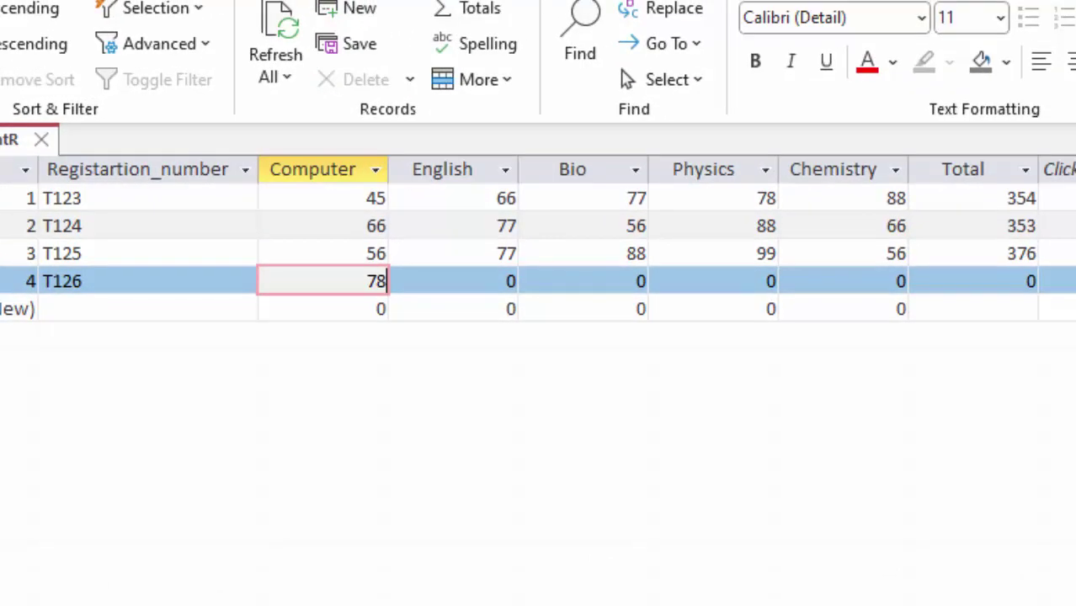
key("Tab")
type("45")
key("Tab")
type("66")
key("Tab")
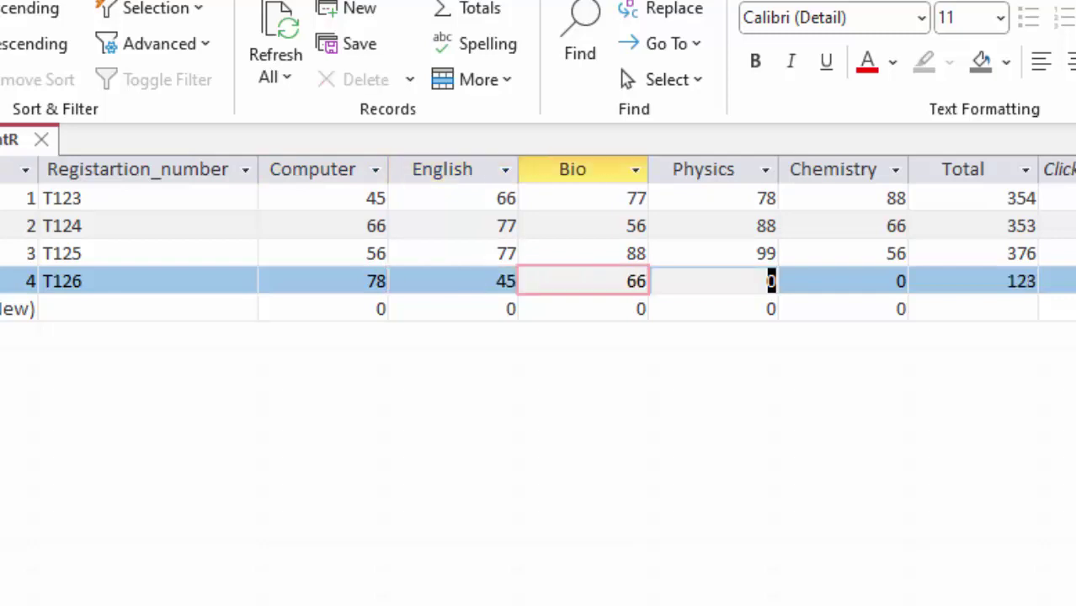
type("77")
key("Tab")
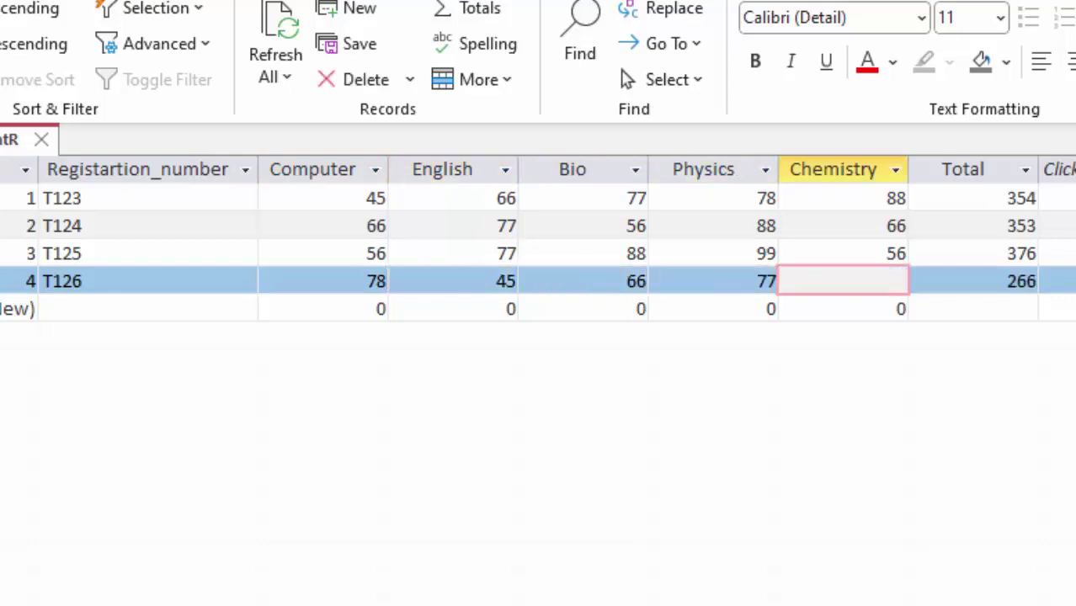
type("78")
key("Tab")
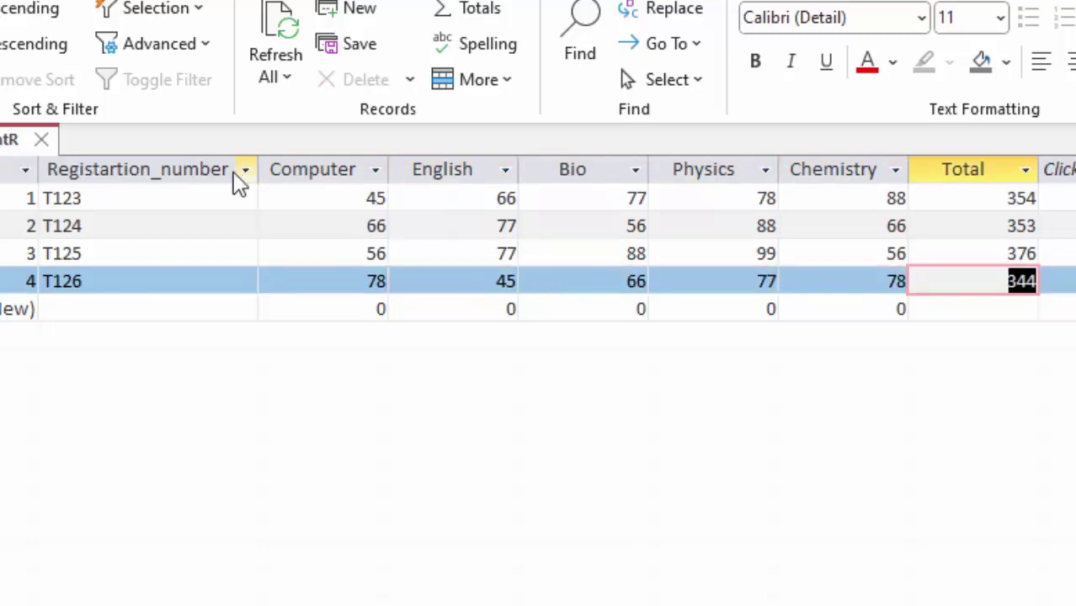
- Close StudentR, saving its layout, and close StudentT
left_click(40, 139)
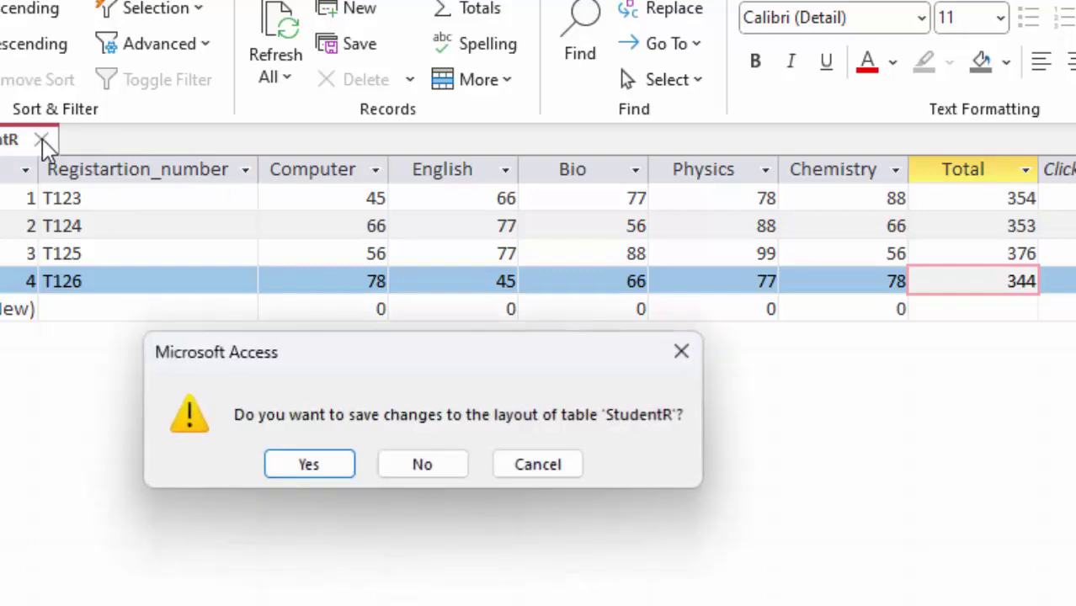
left_click(299, 472)
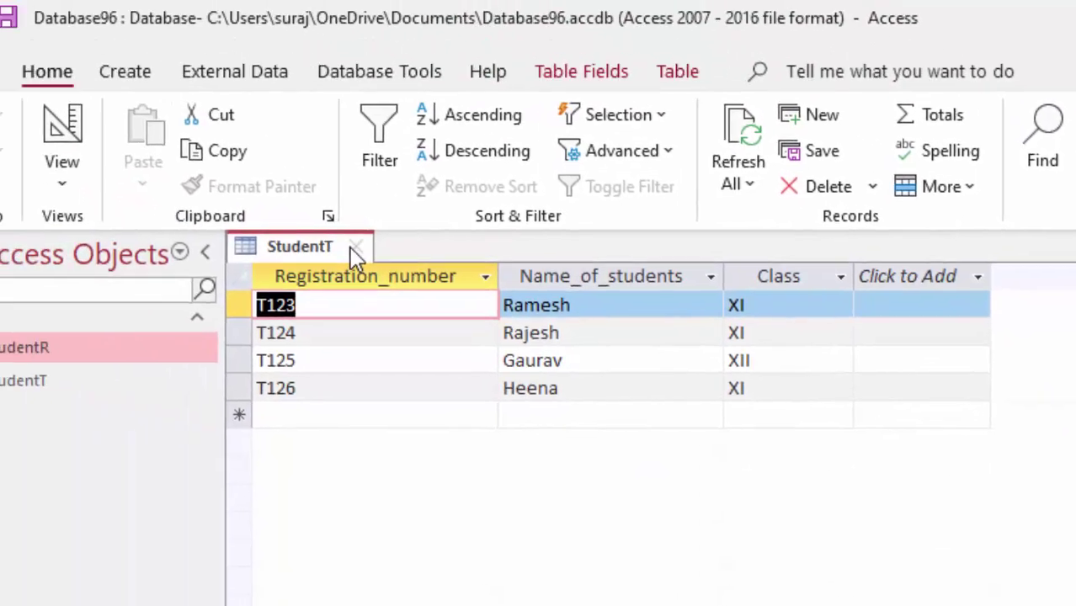
left_click(89, 184)
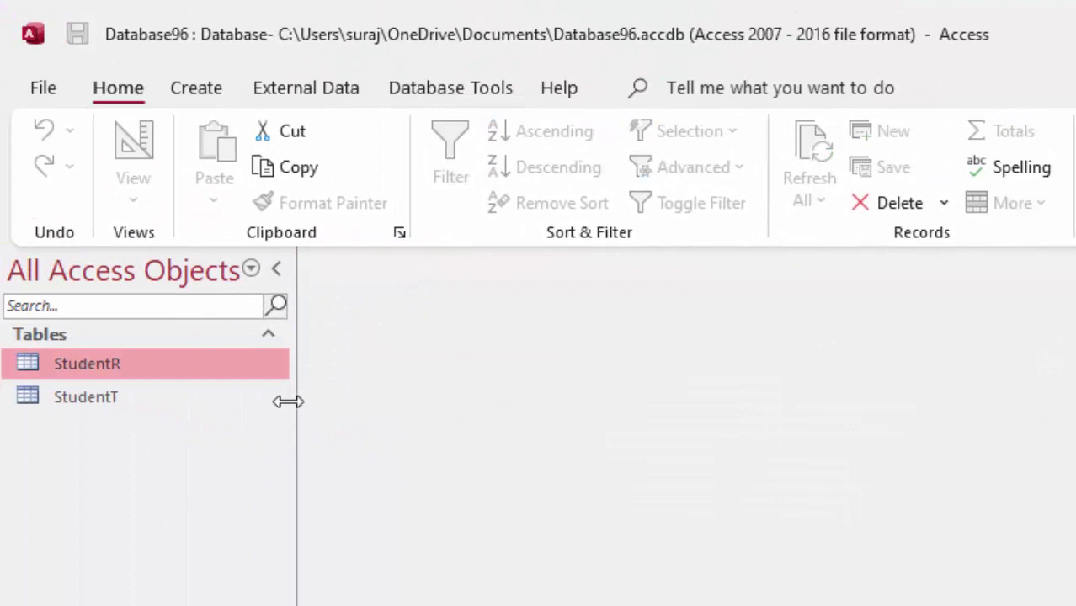
left_click(459, 95)
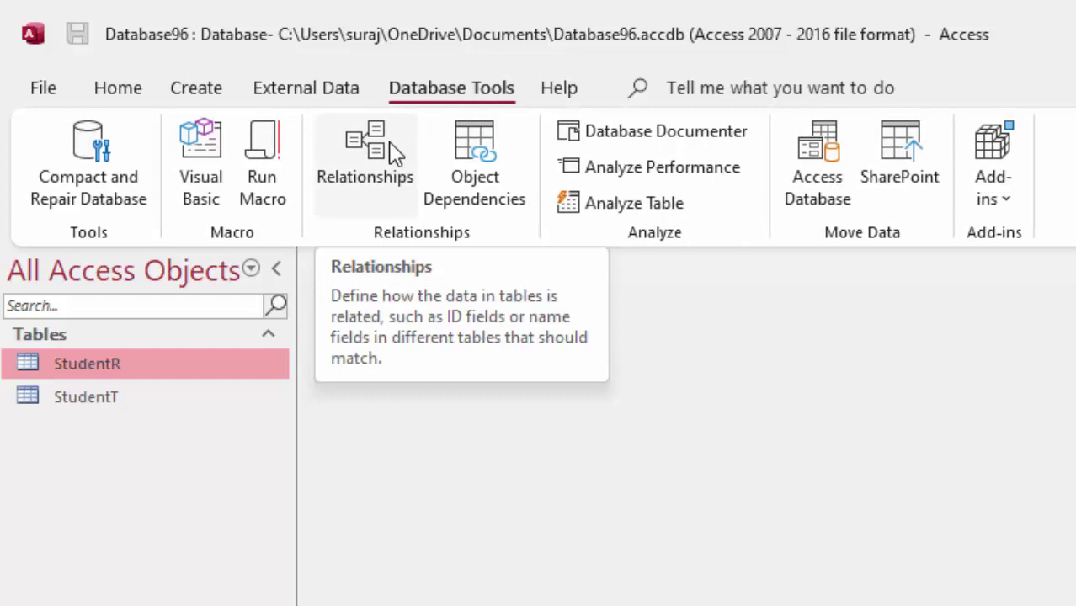
- Open Relationships and place StudentR and StudentT side by side on the layout
left_click(394, 154)
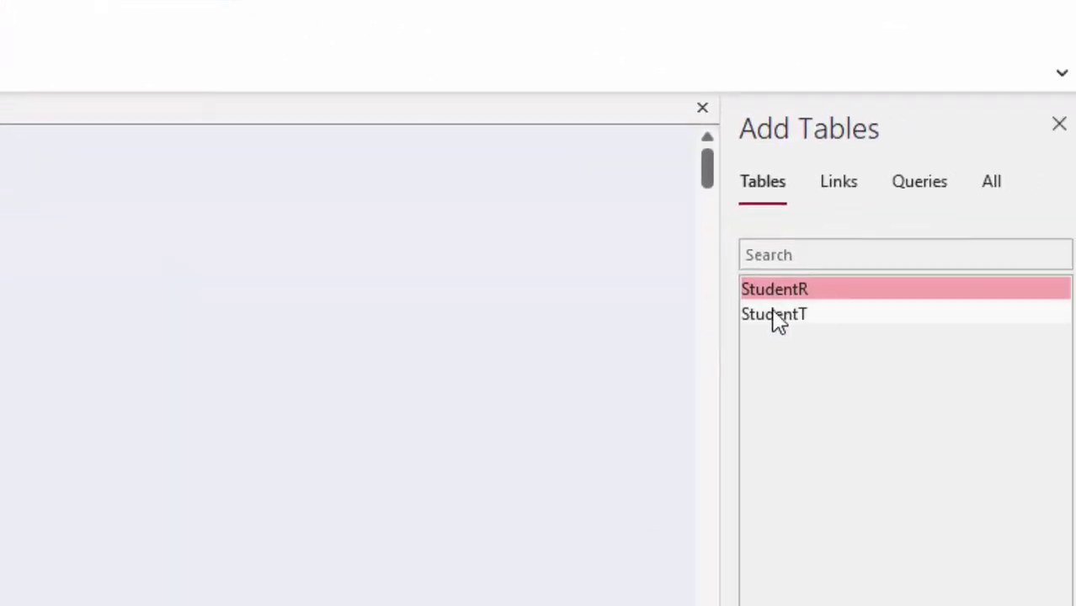
left_click_drag(807, 291, 0, 276)
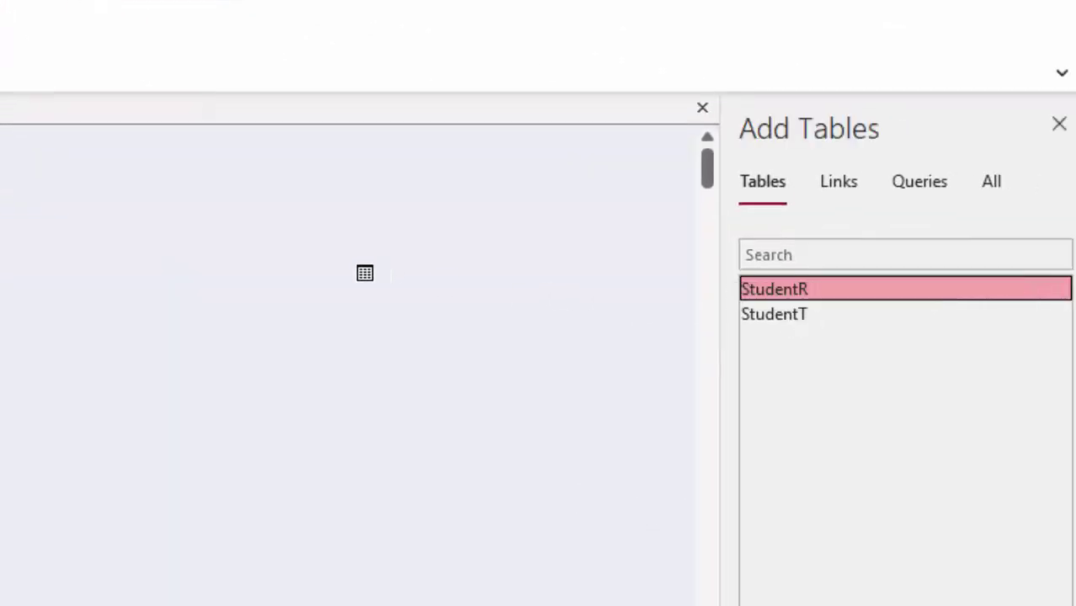
left_click_drag(54, 244, 47, 204)
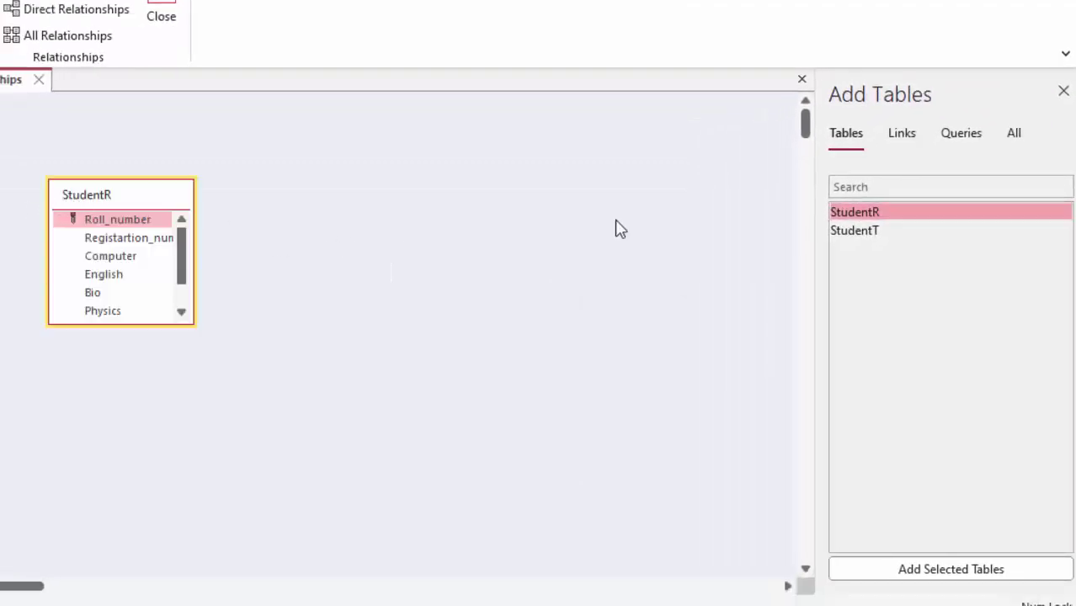
left_click_drag(850, 230, 396, 211)
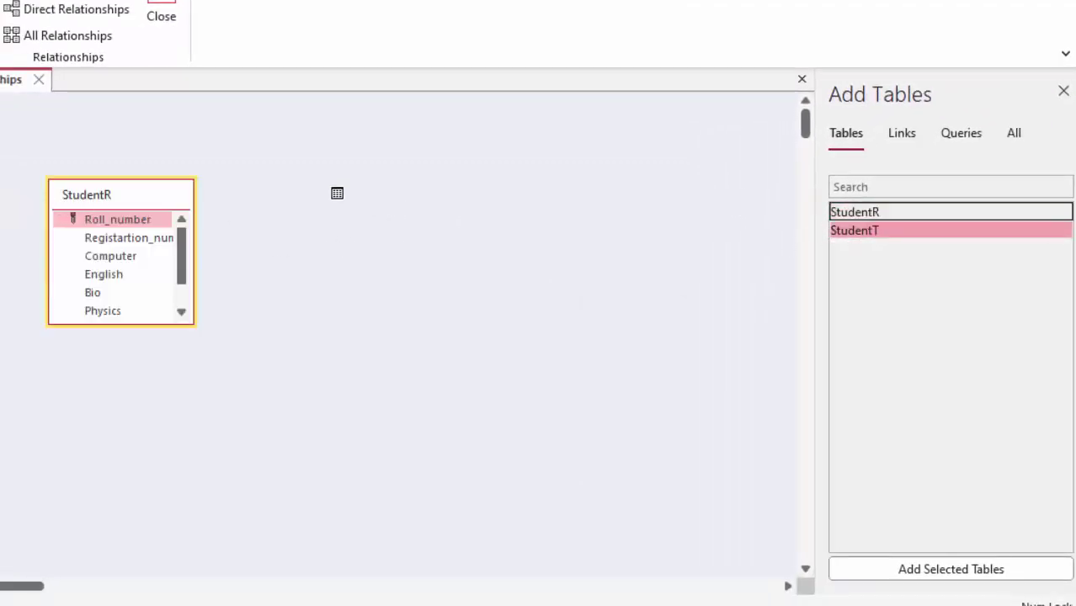
mouse_move(337, 193)
left_mouse_down()
mouse_move(362, 168)
mouse_move(884, 194)
mouse_move(1020, 155)
left_mouse_up()
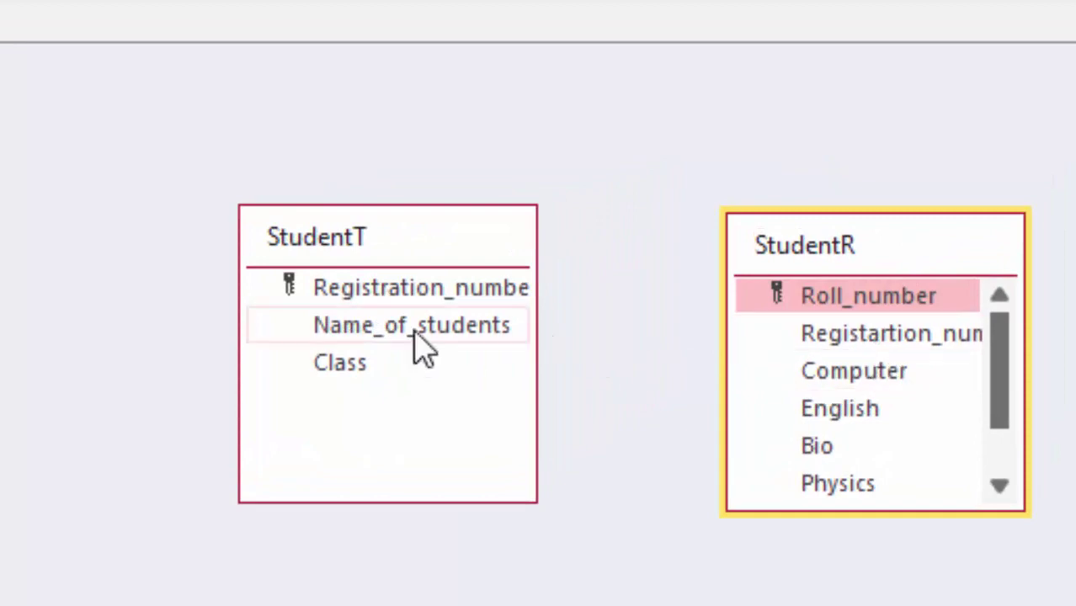
- Link StudentT's Registration_number to StudentR with referential integrity, cascade updates and cascade deletes
mouse_move(439, 290)
left_mouse_down()
mouse_move(733, 343)
mouse_move(815, 336)
left_mouse_up()
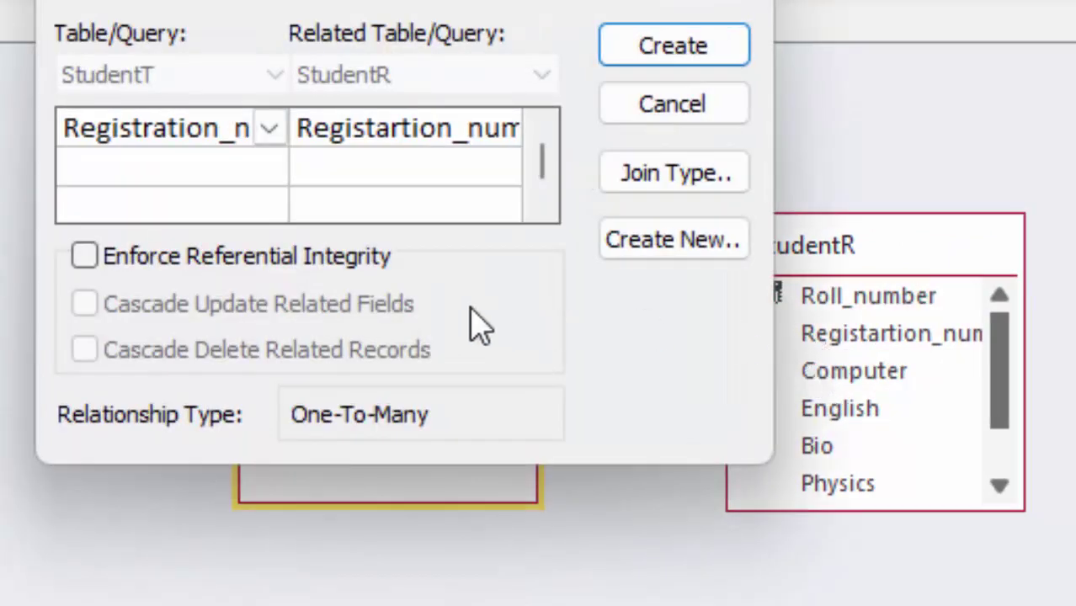
left_click(235, 258)
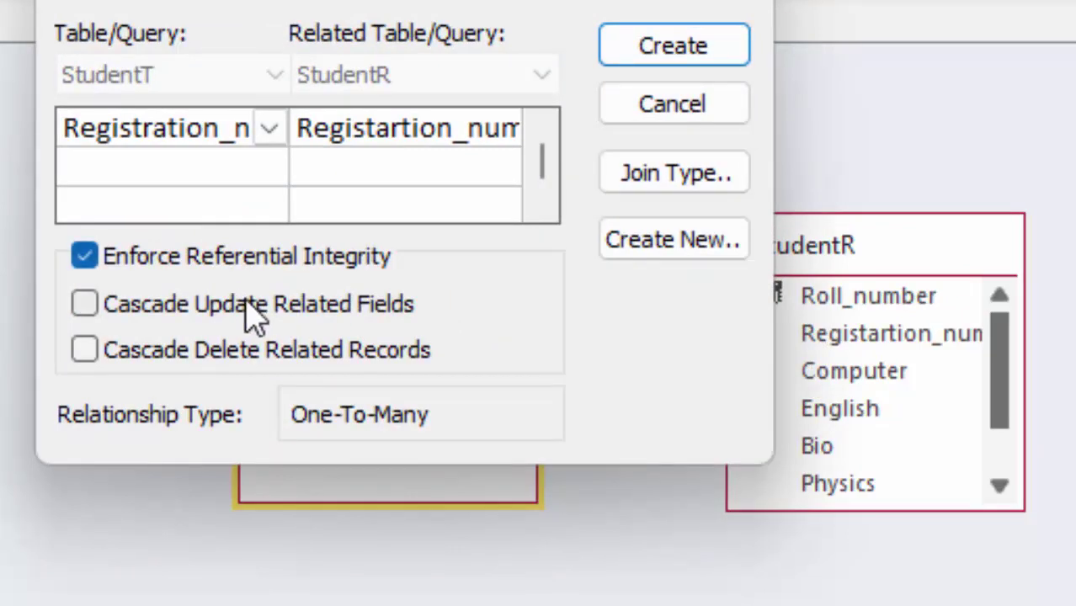
left_click(255, 313)
left_click(278, 355)
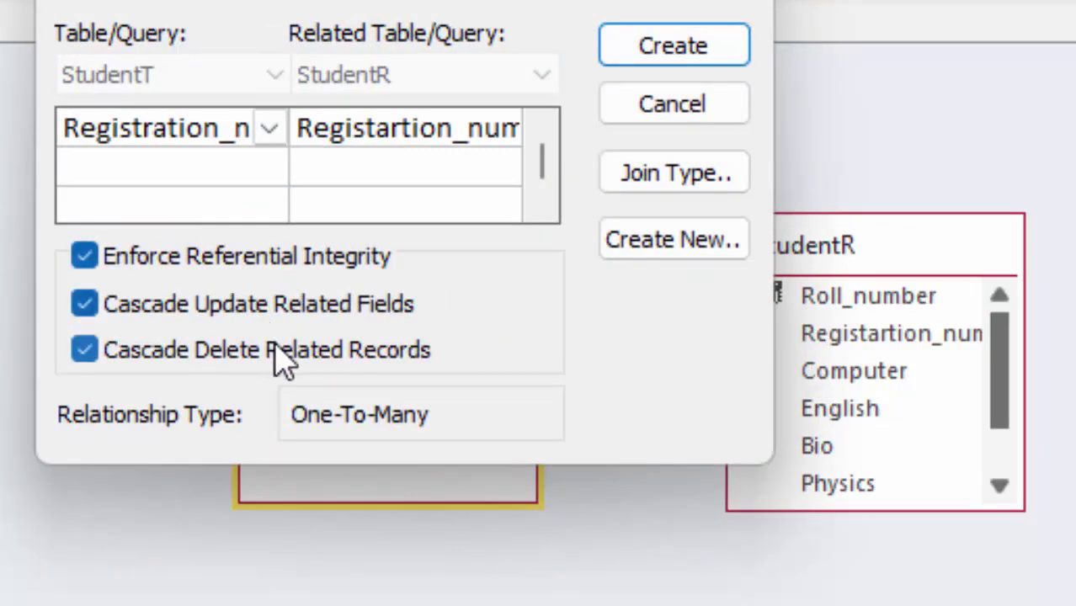
left_click(694, 52)
left_click(539, 322)
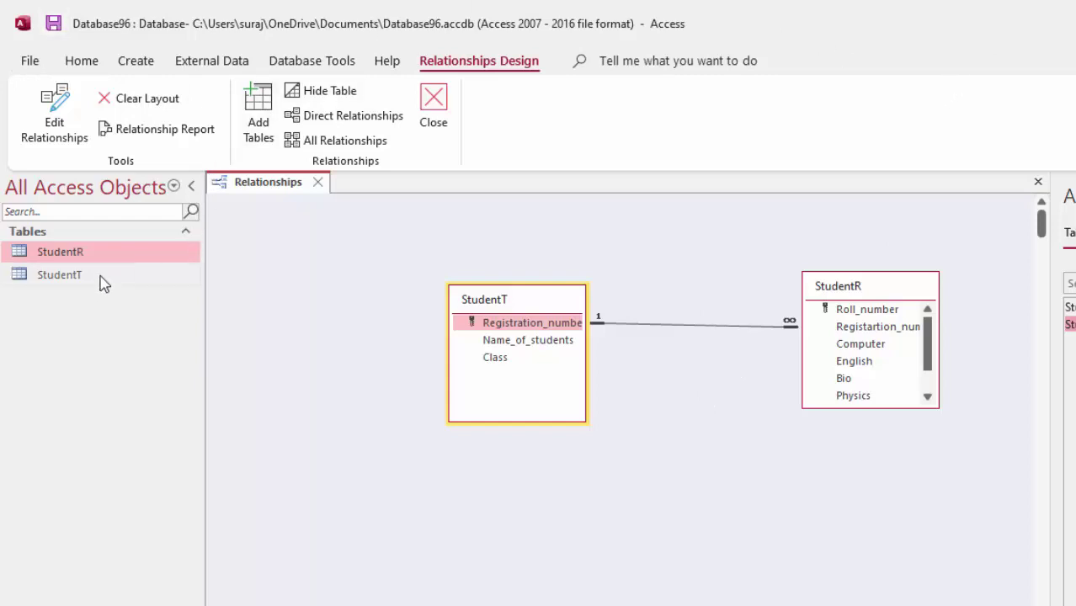
left_click(130, 61)
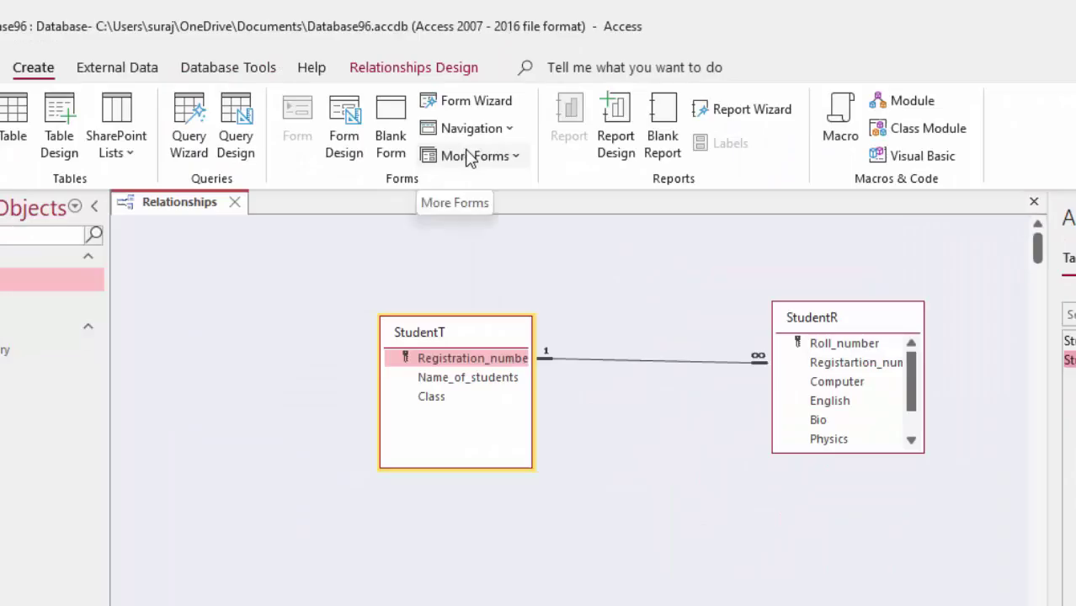
- Create a Modal Dialog form from More Forms and delete its OK and Cancel buttons
left_click(472, 158)
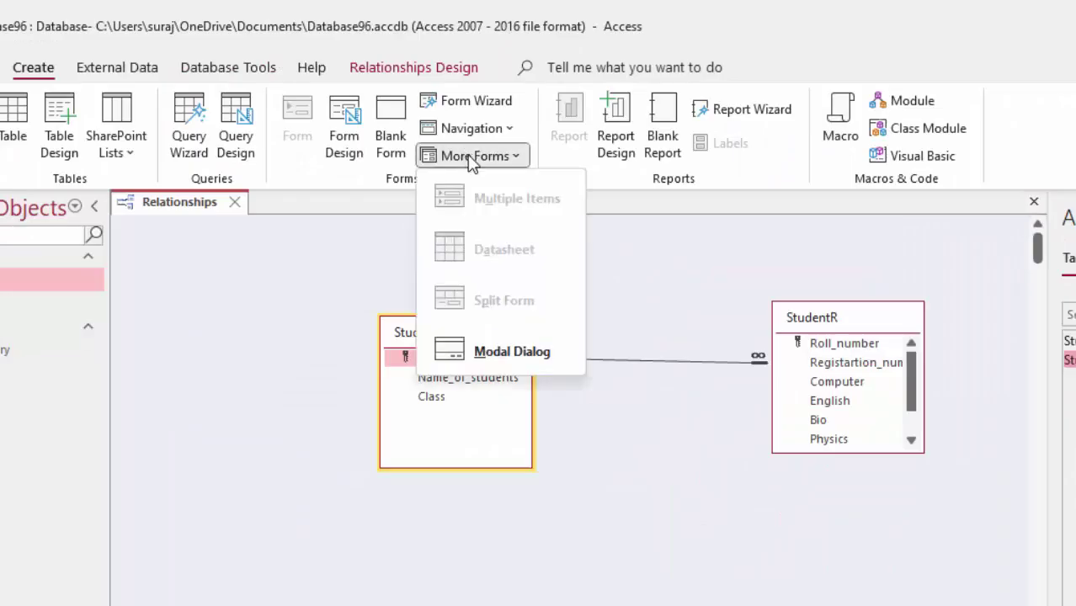
left_click(515, 351)
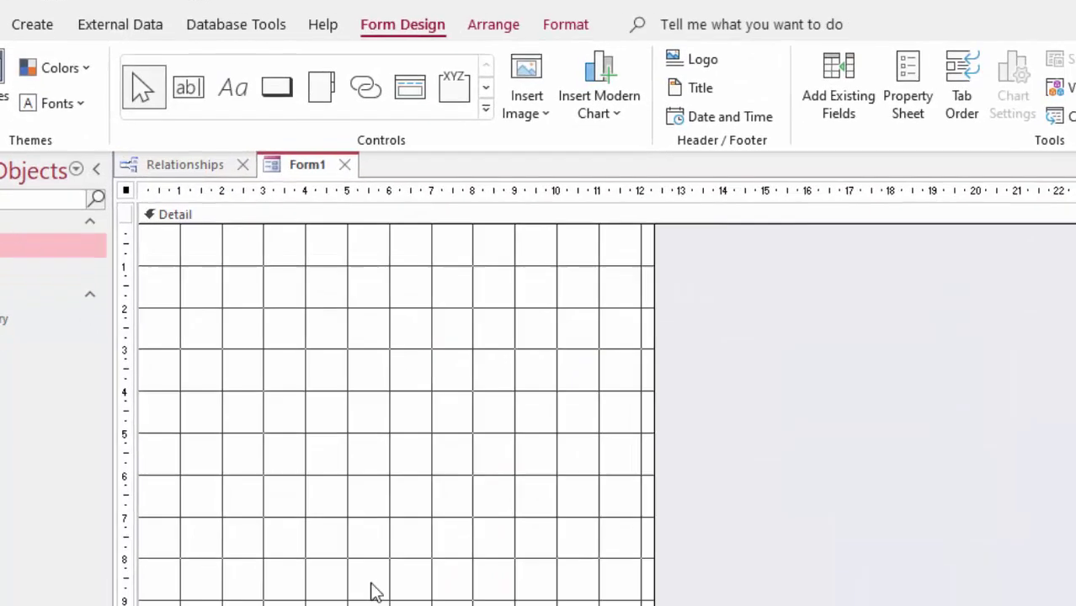
left_click_drag(457, 444, 856, 587)
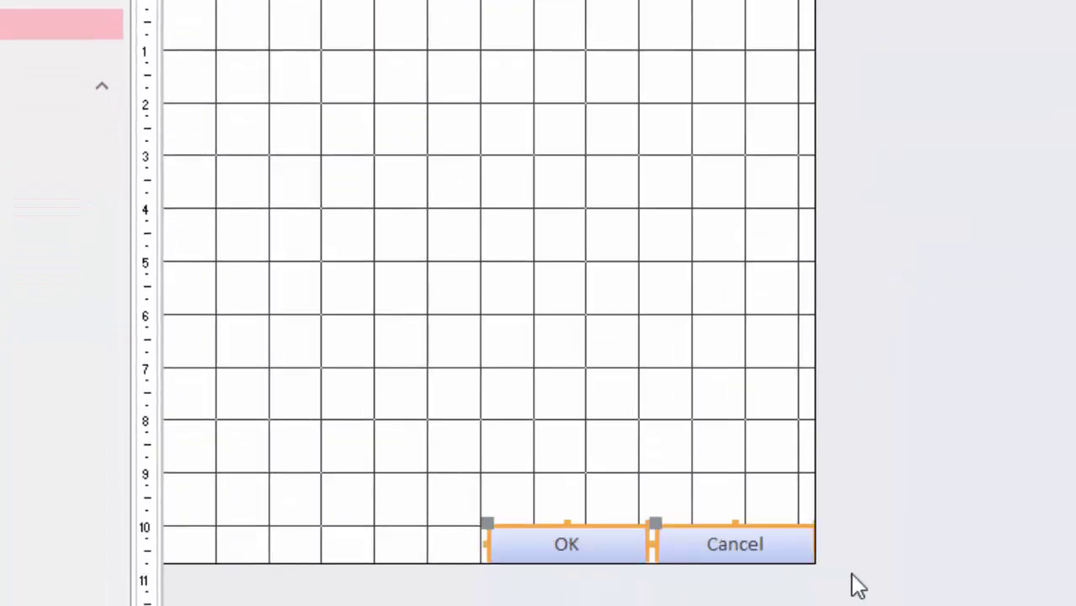
key("Delete")
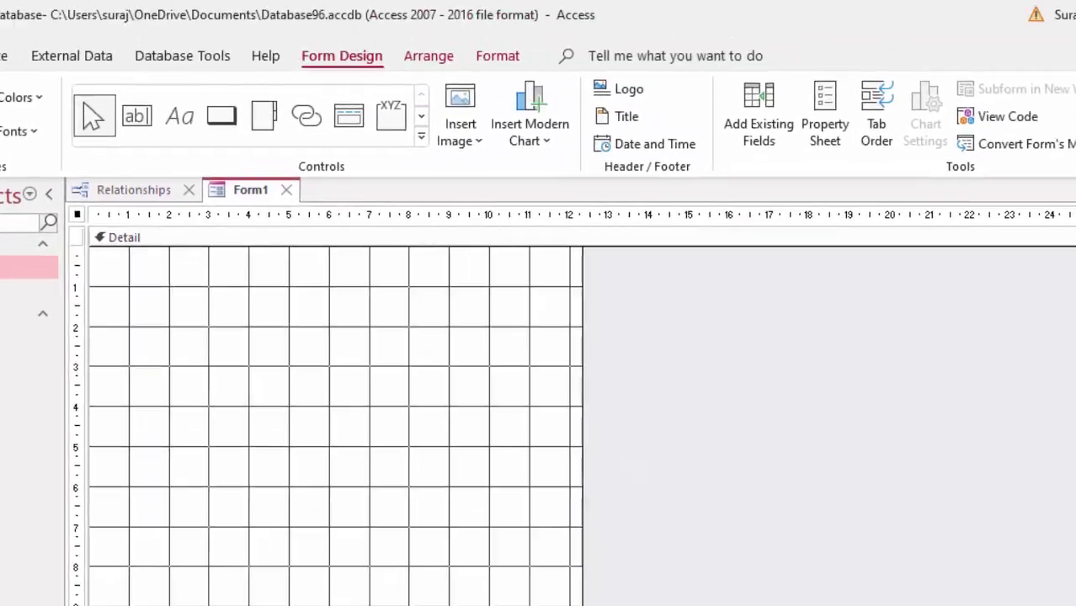
- Add StudentR's Roll_number, Computer, English, Bio and Physics fields to the form
left_click(749, 127)
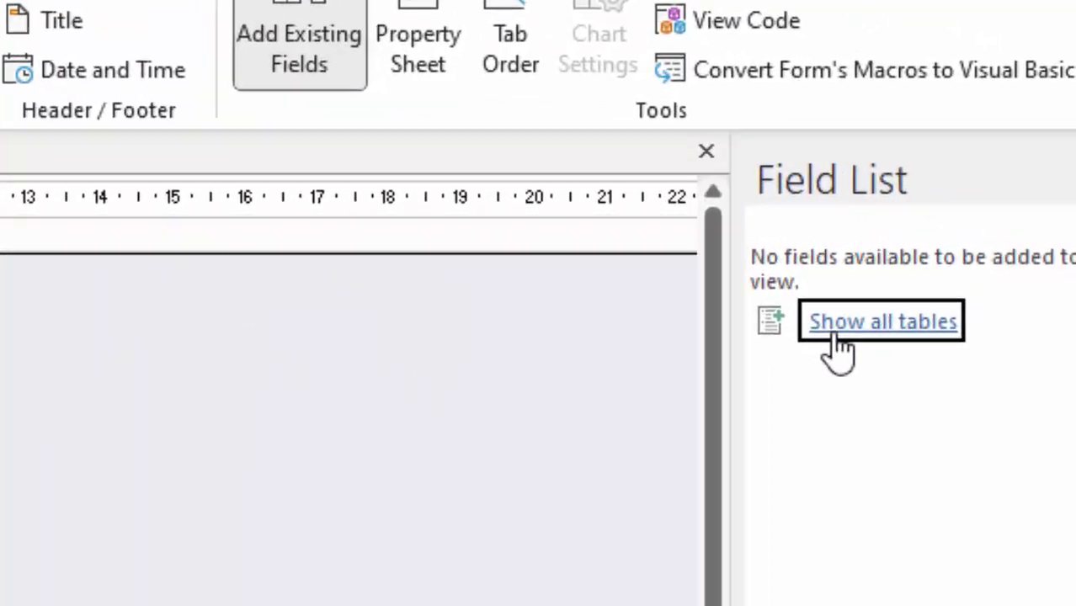
left_click(833, 333)
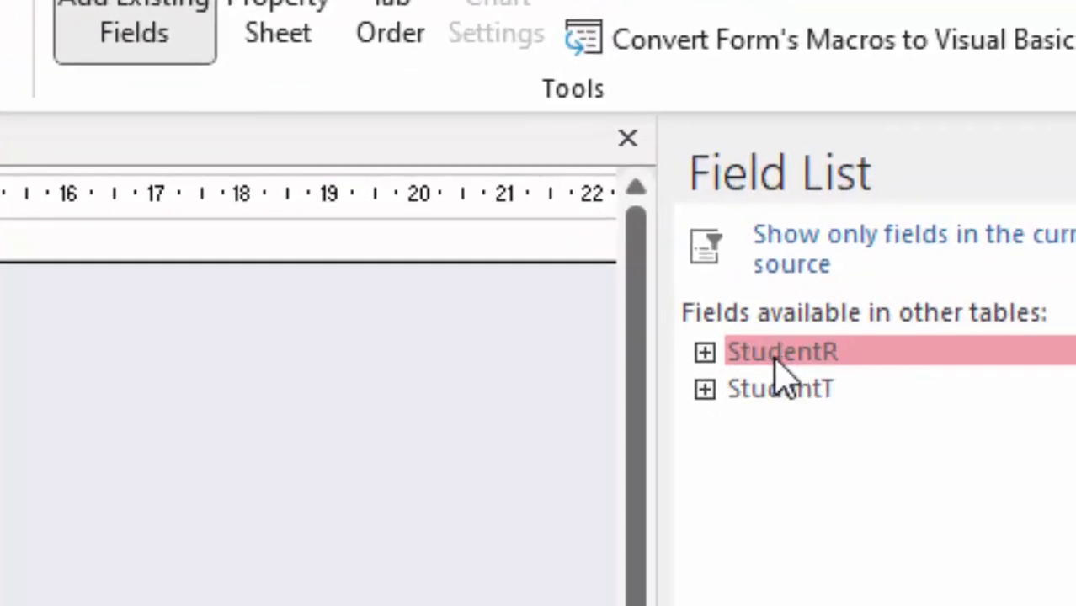
left_click(774, 356)
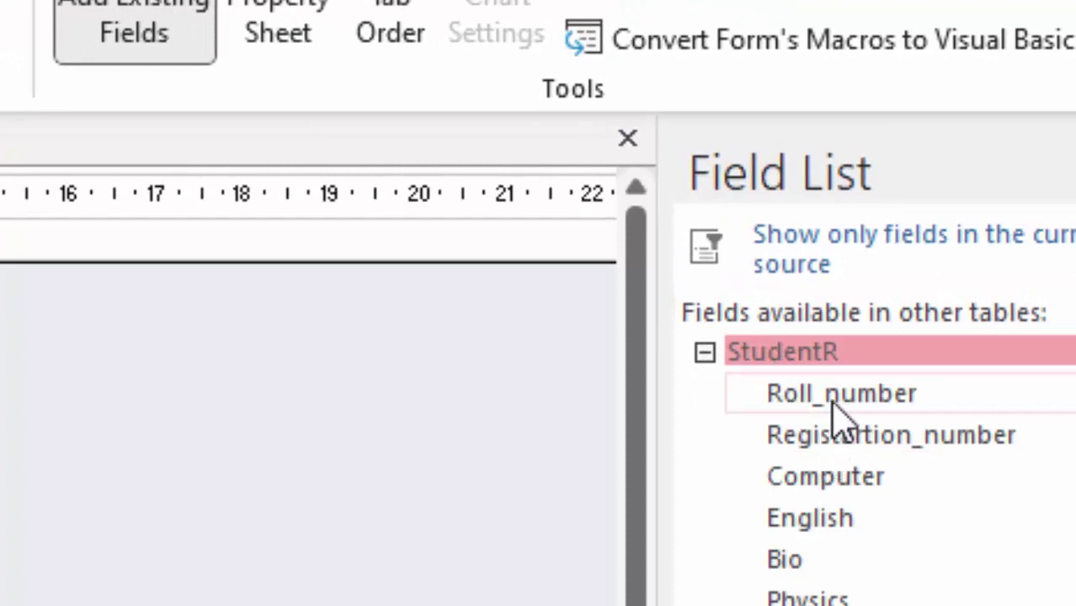
left_click(835, 411)
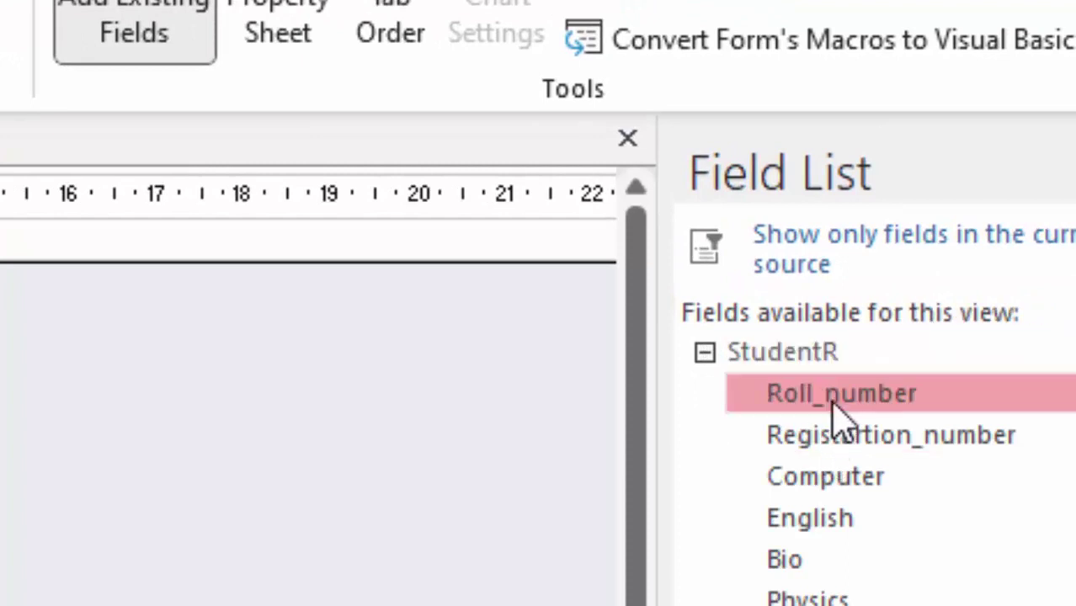
left_click(838, 439)
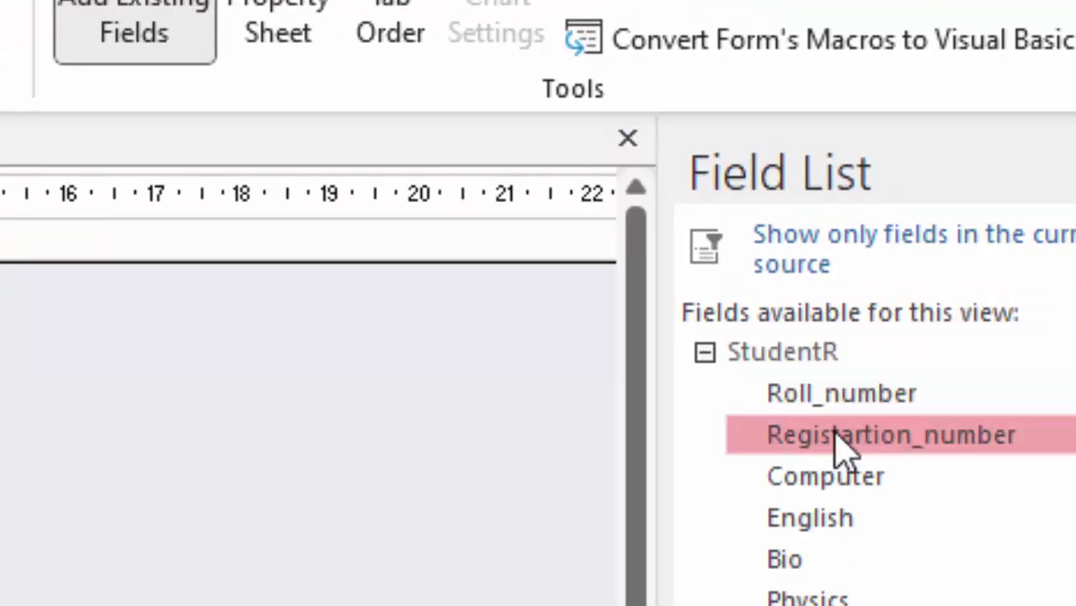
double_click(842, 478)
left_click(949, 248)
double_click(948, 248)
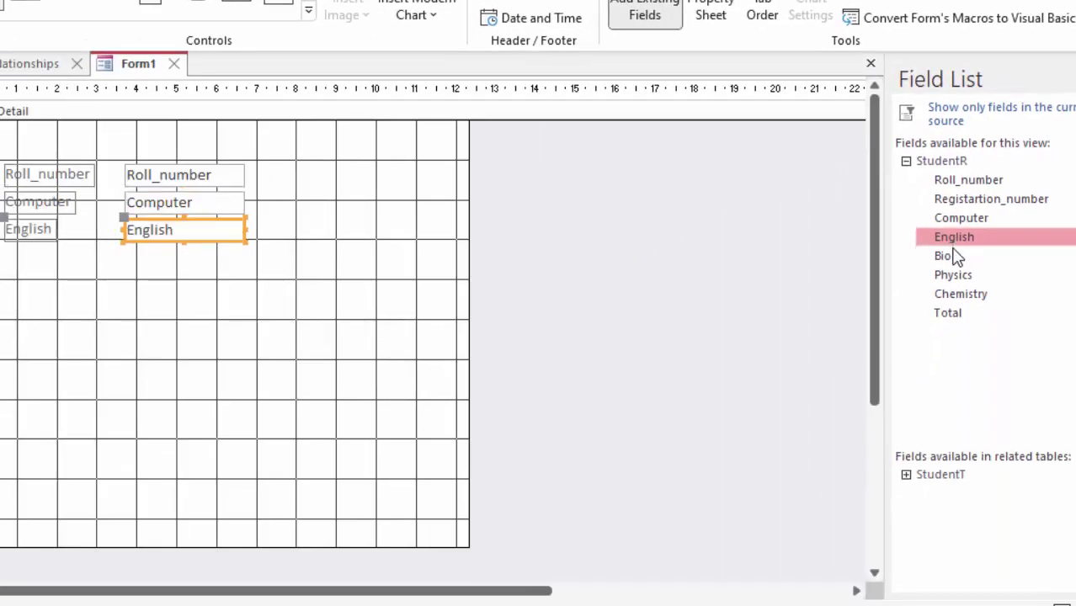
left_click(941, 266)
double_click(941, 266)
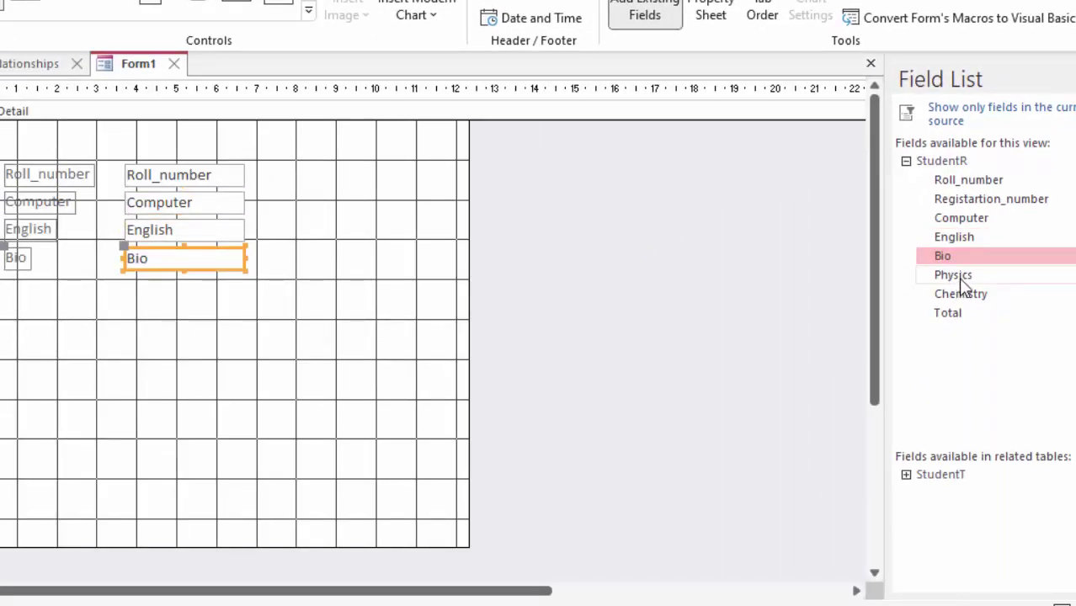
left_click(958, 276)
double_click(958, 276)
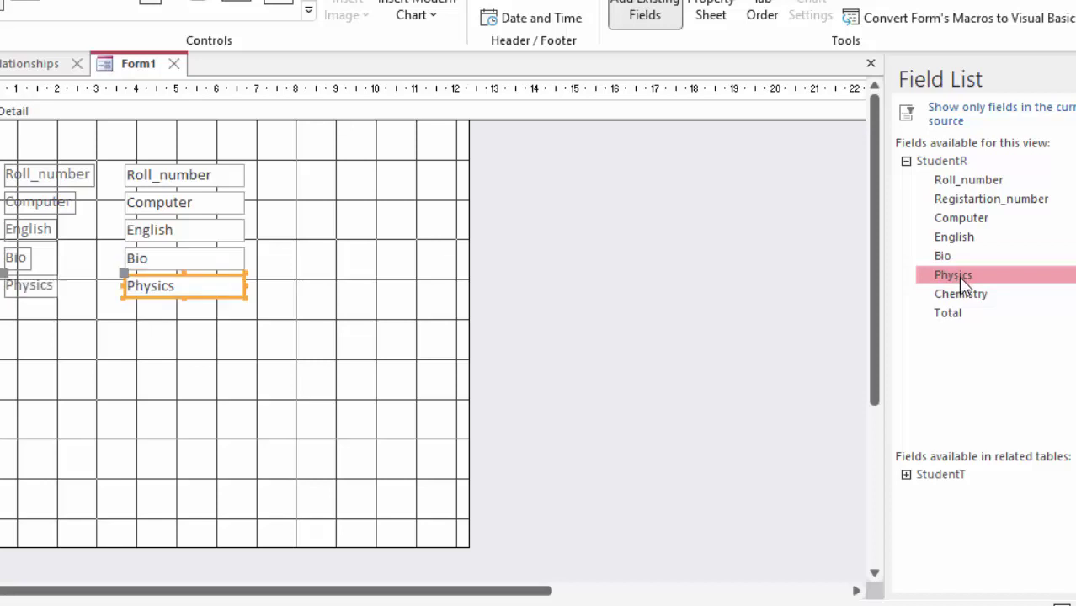
- Add Chemistry, Total, and StudentT's Registration_number and Class fields to the form
double_click(955, 293)
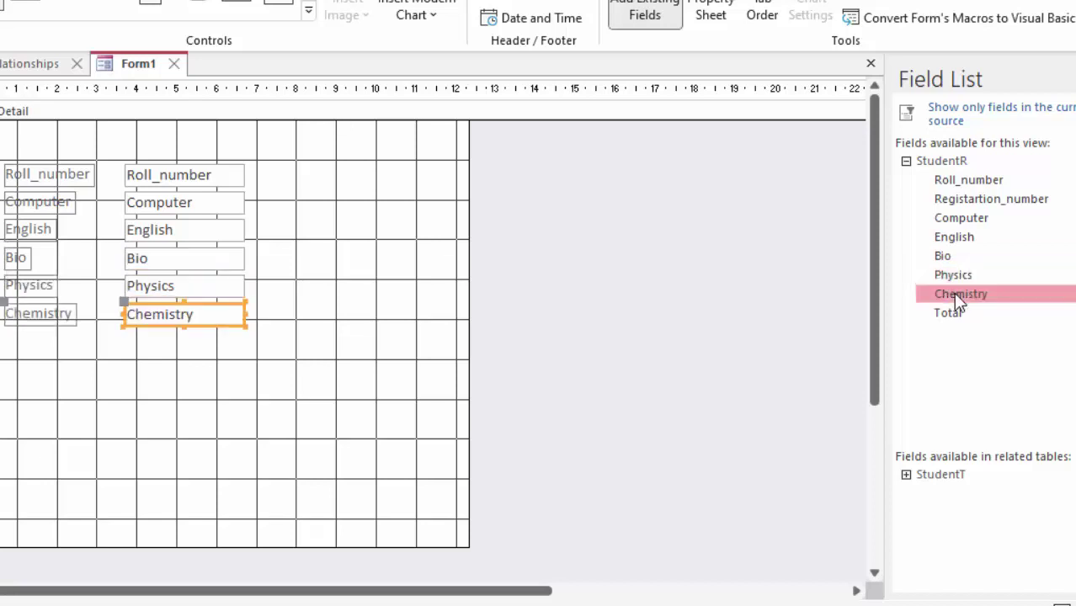
left_click(948, 313)
double_click(949, 317)
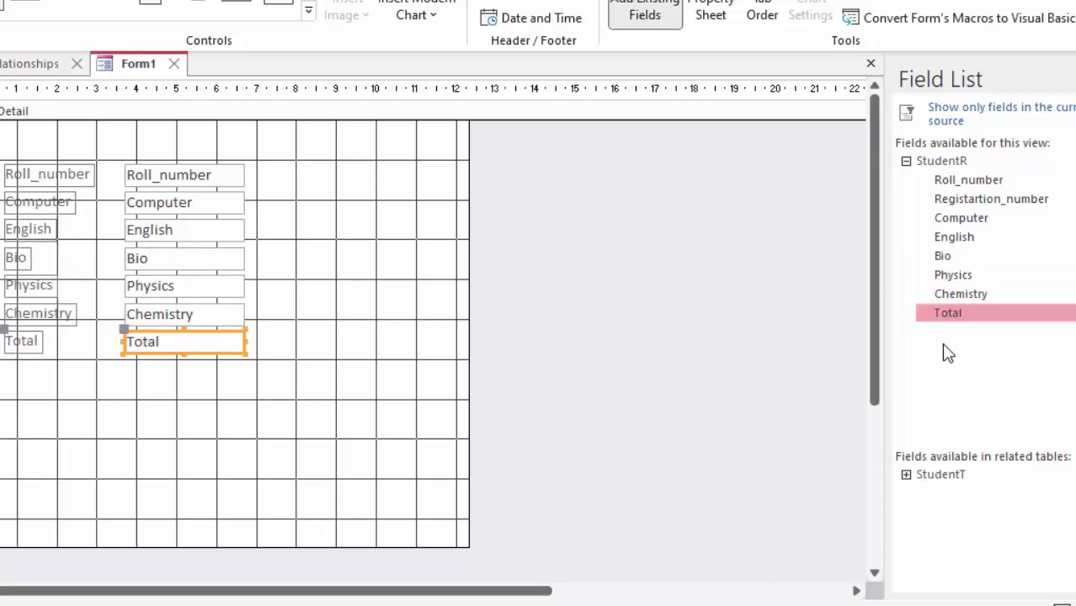
double_click(939, 476)
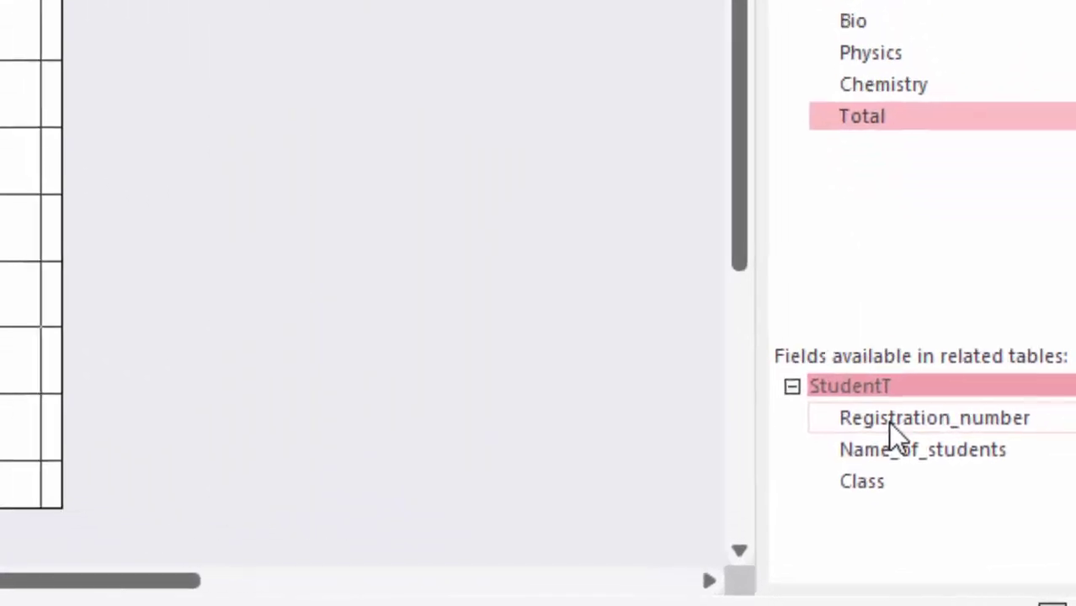
left_click(961, 493)
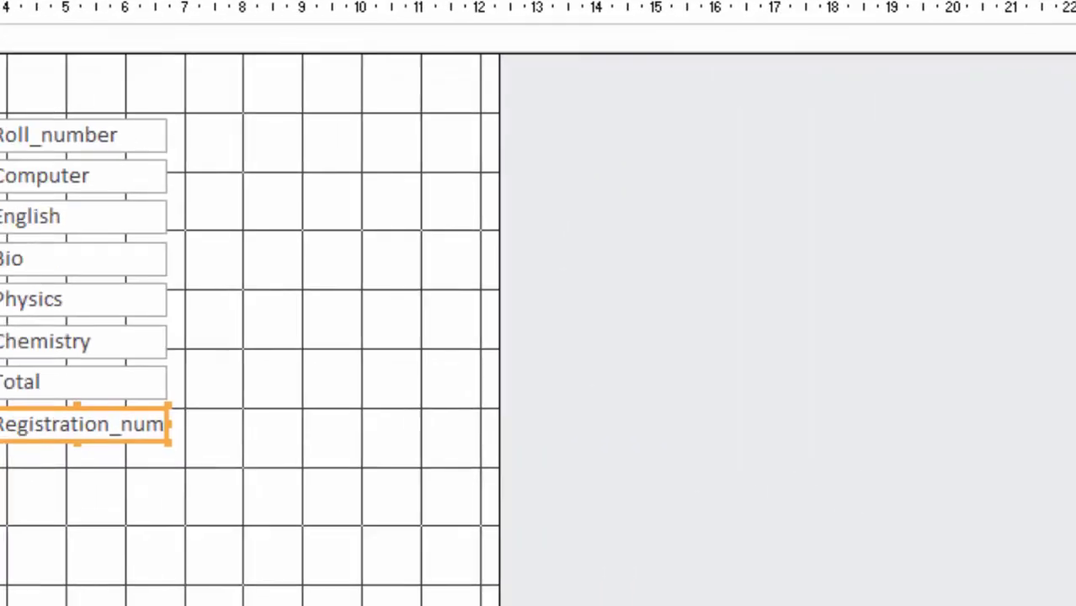
double_click(808, 482)
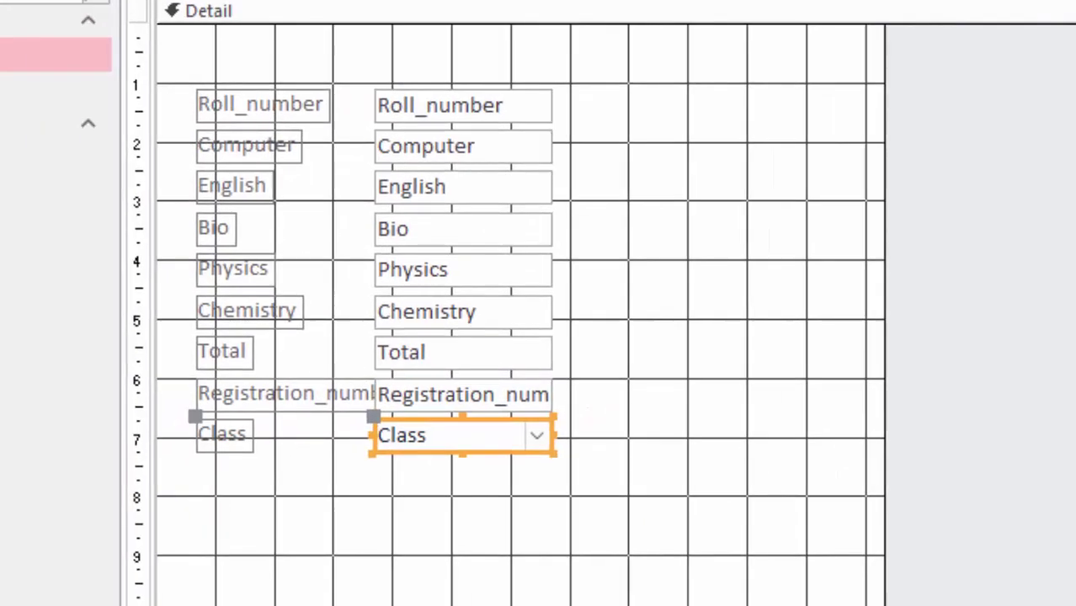
- Widen the Registration_number label, then move its text box right and widen it
left_click(310, 397)
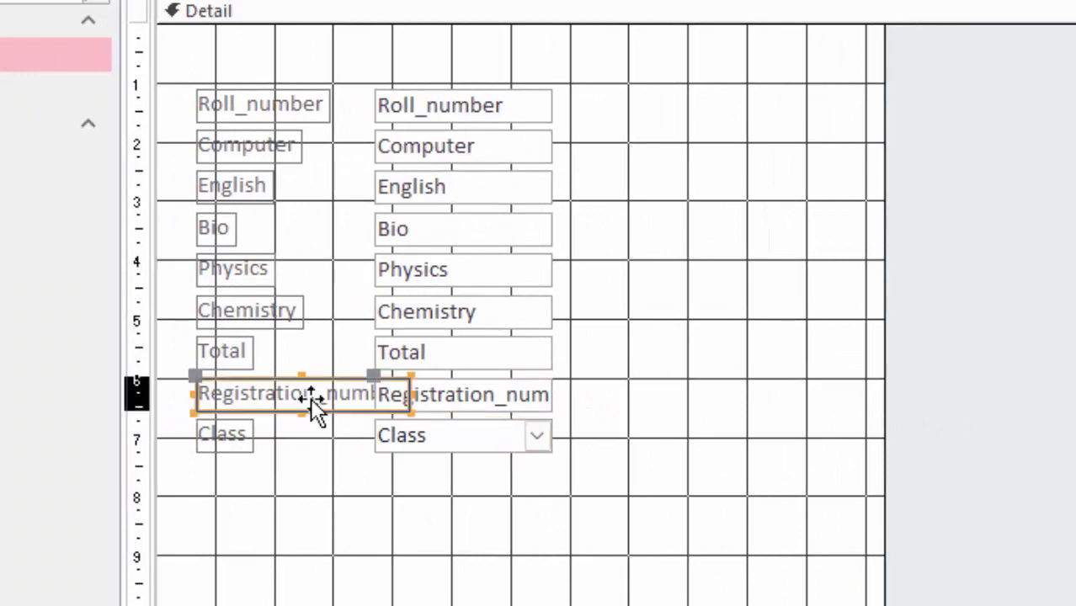
left_click_drag(195, 393, 172, 393)
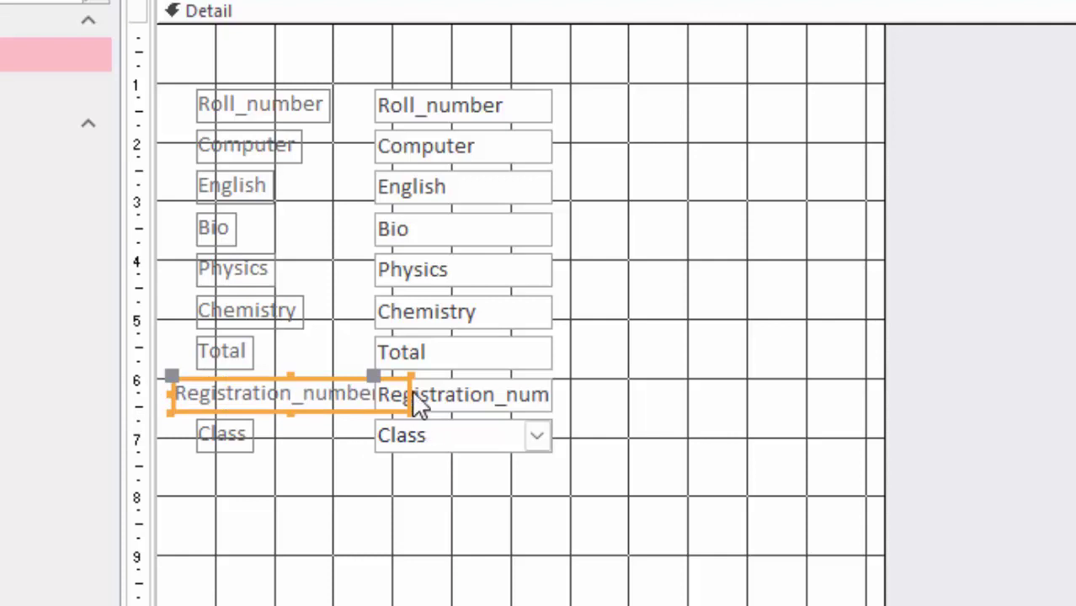
left_click_drag(412, 392, 359, 399)
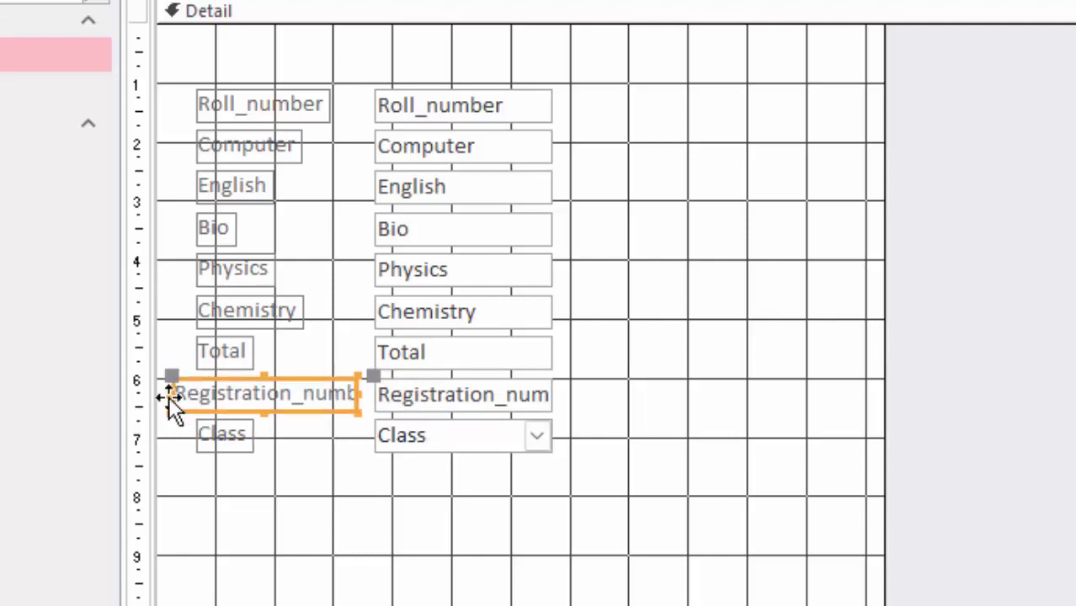
left_click_drag(169, 393, 157, 393)
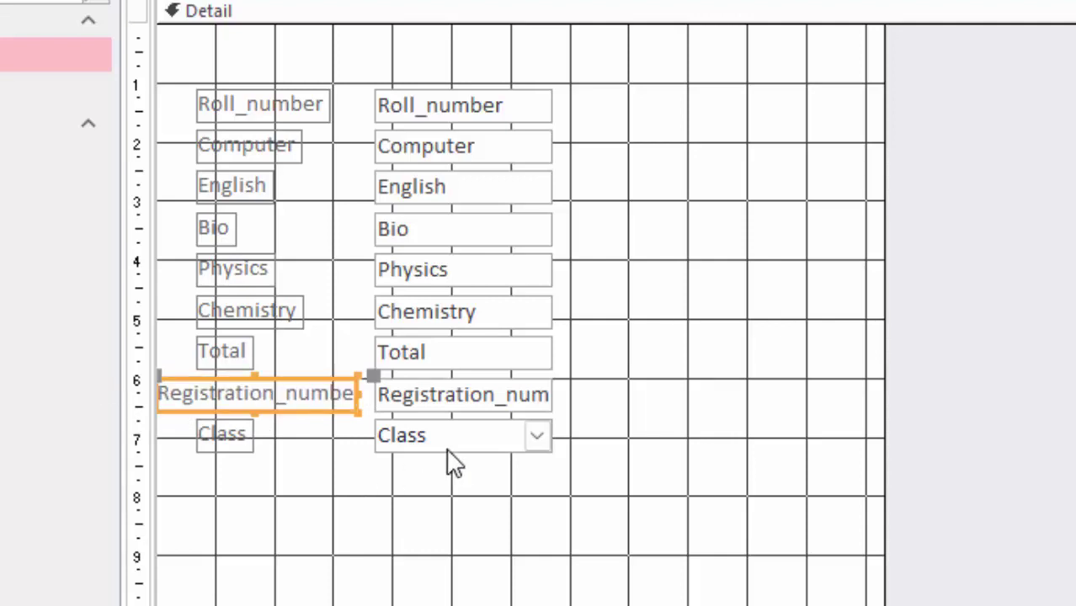
left_click(478, 407)
left_click_drag(485, 406, 587, 400)
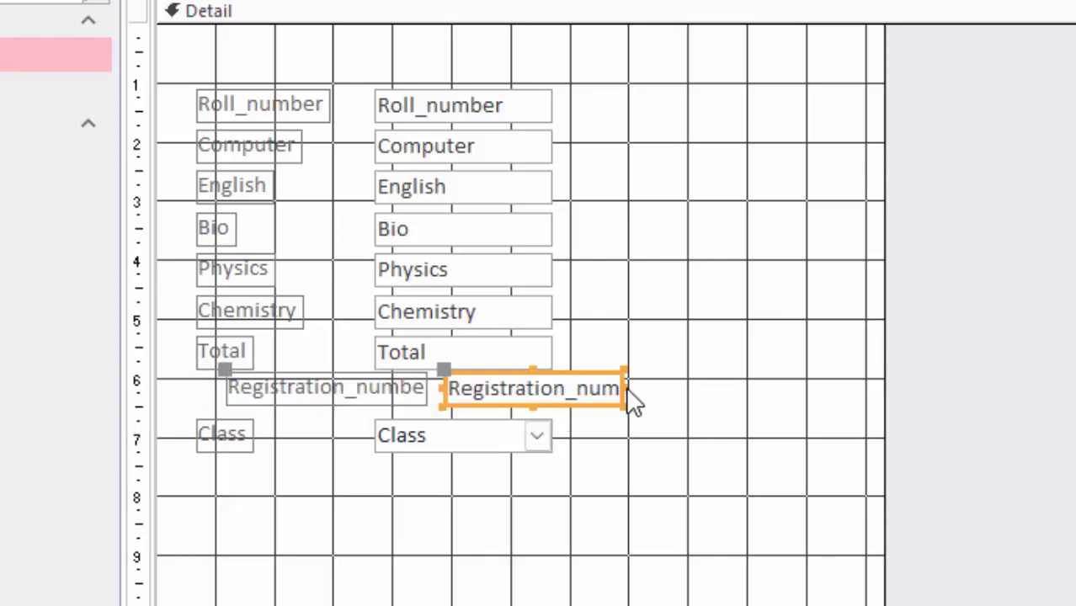
left_click_drag(625, 387, 688, 397)
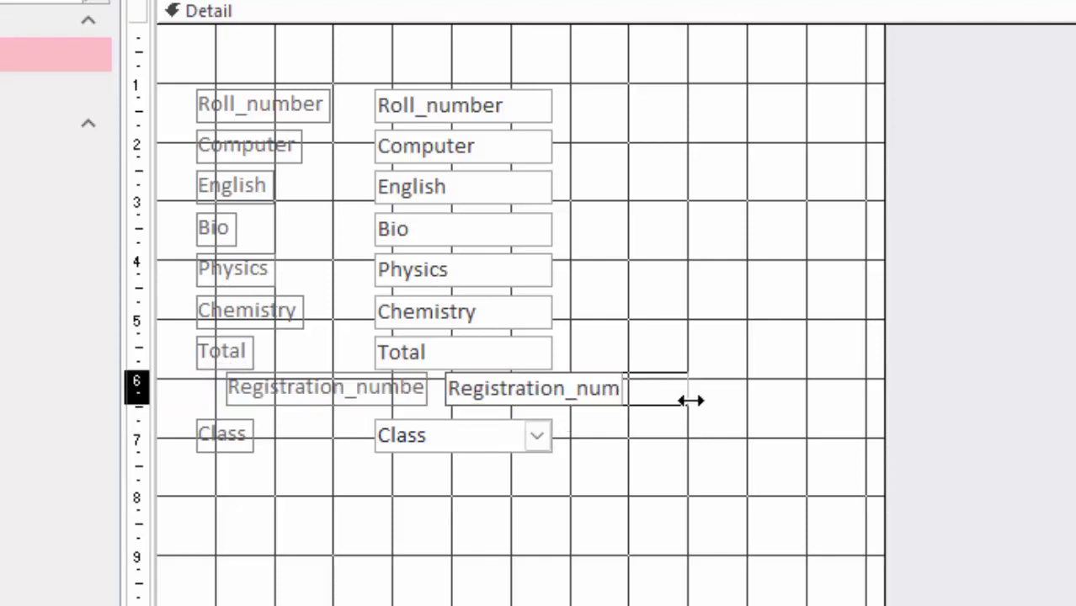
left_click(239, 401)
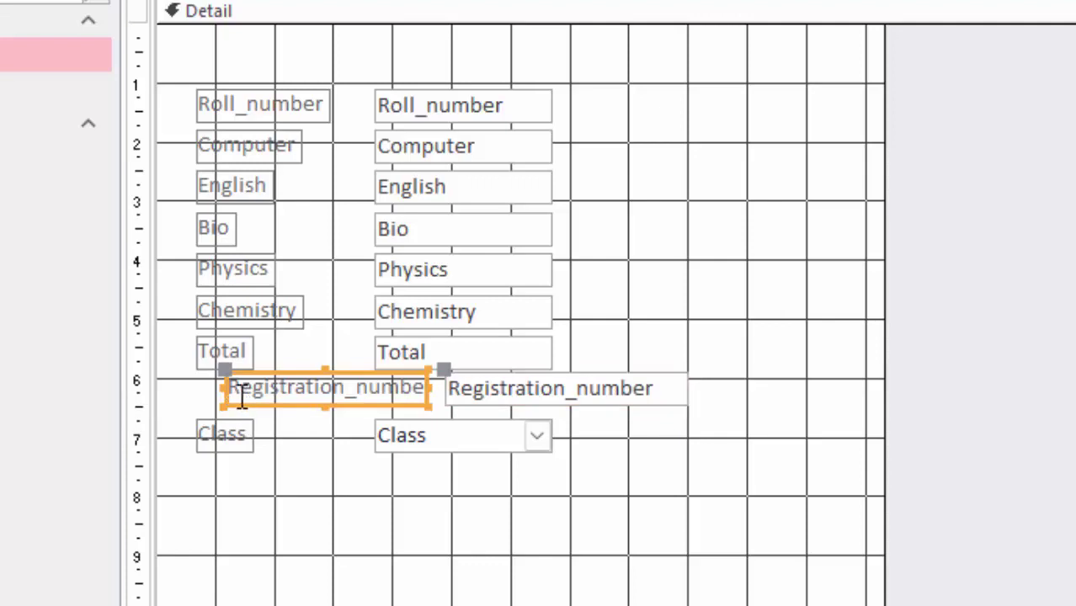
left_click_drag(226, 386, 183, 394)
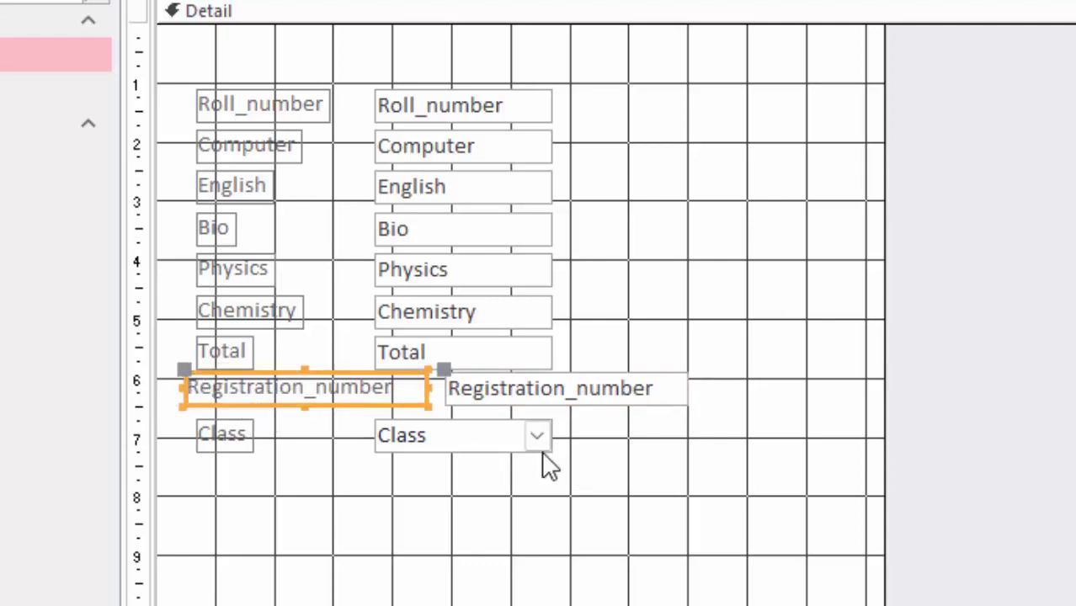
left_click_drag(652, 505, 166, 205)
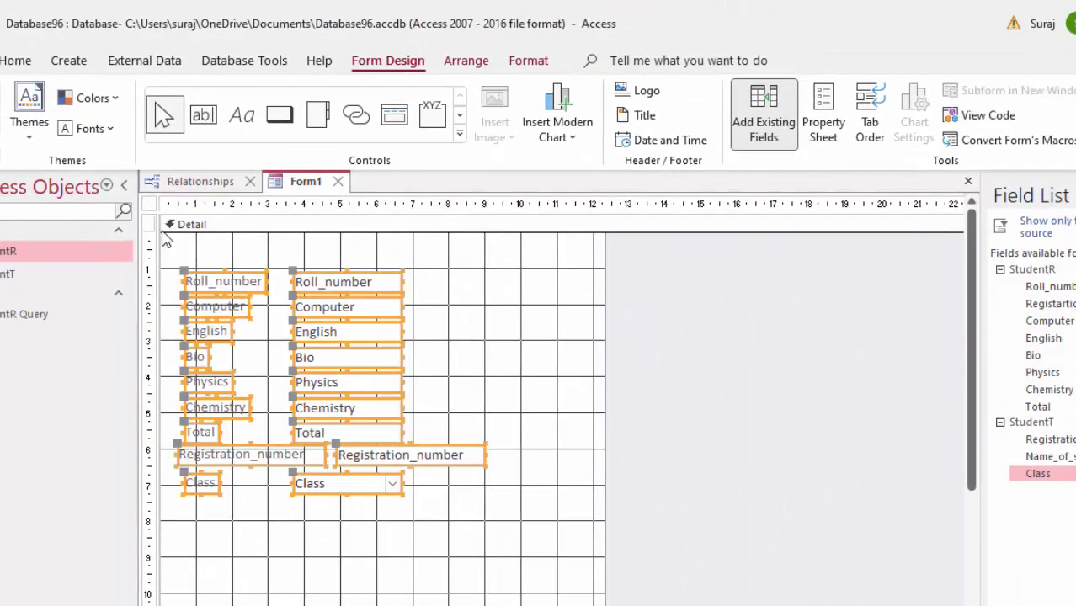
- Make the selected labels and text boxes bold with black font colour
left_click(17, 62)
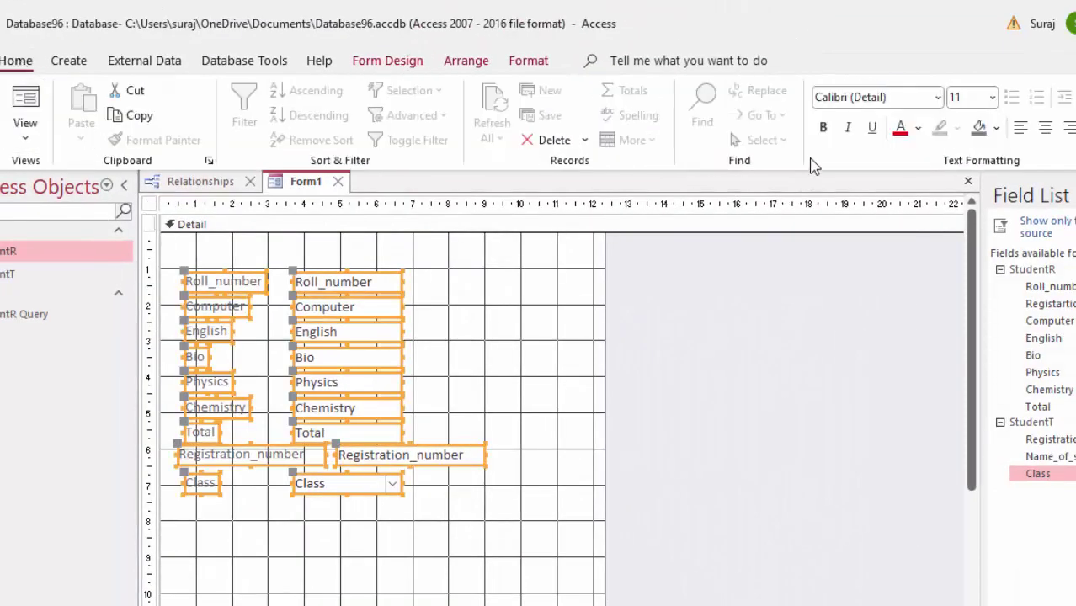
left_click(824, 128)
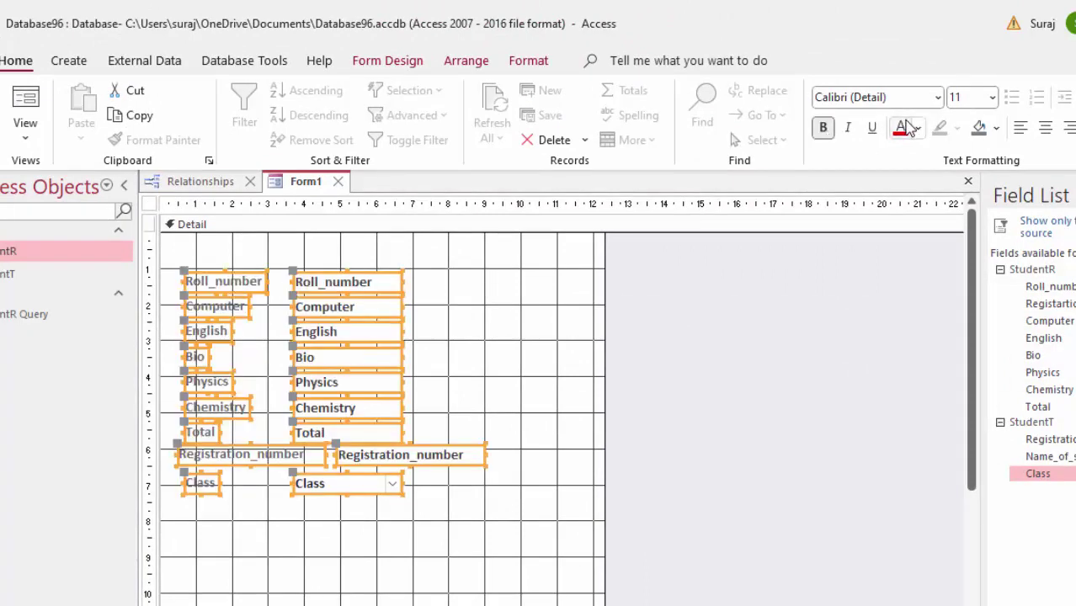
left_click(918, 128)
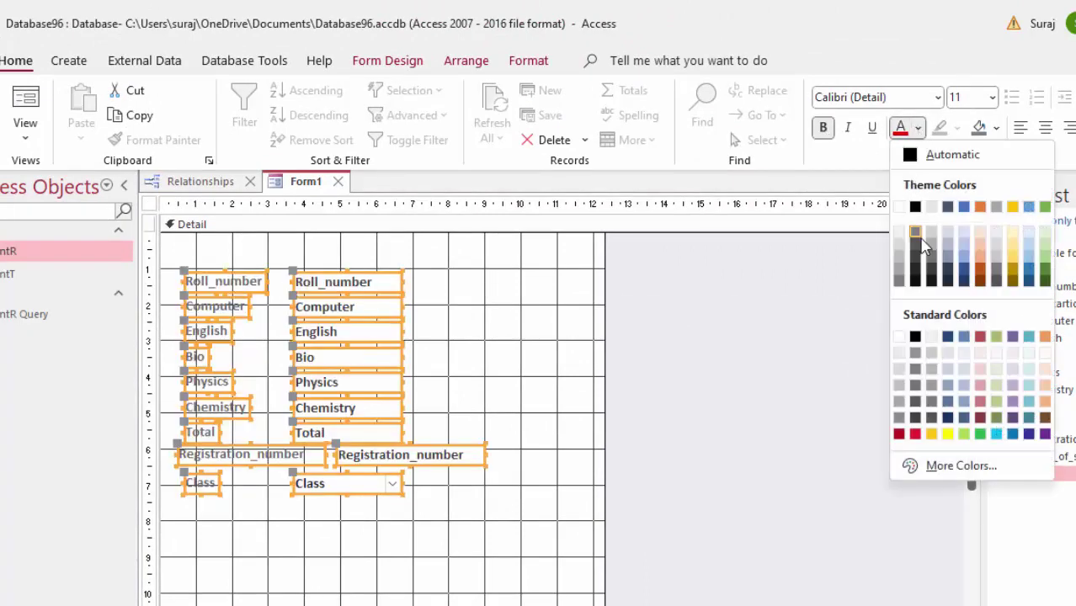
left_click(915, 337)
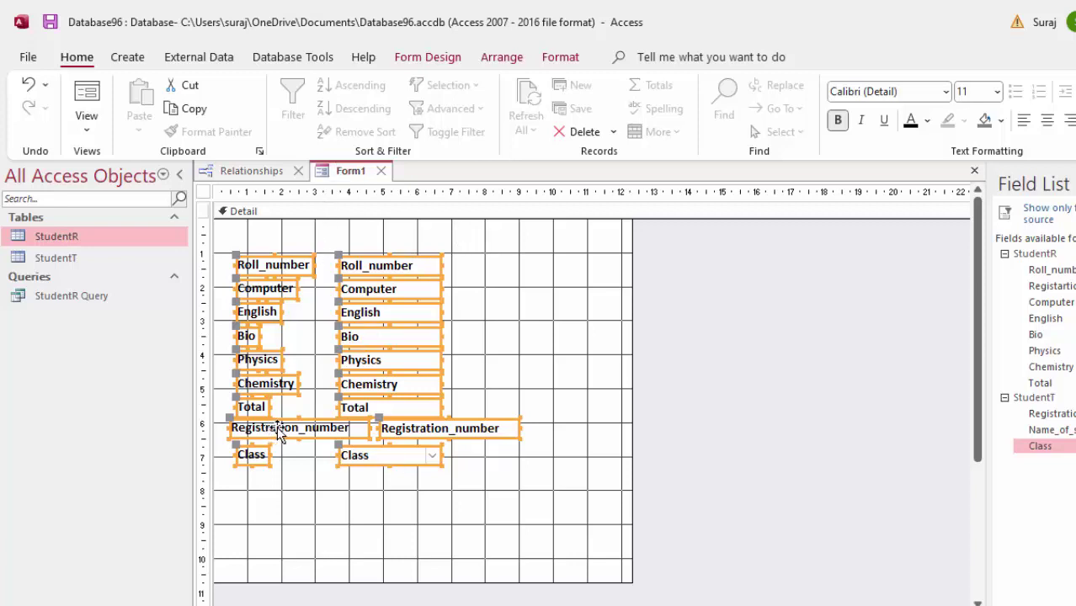
- Preview the form in Form View, then close it and save it as StudentF
left_click(87, 97)
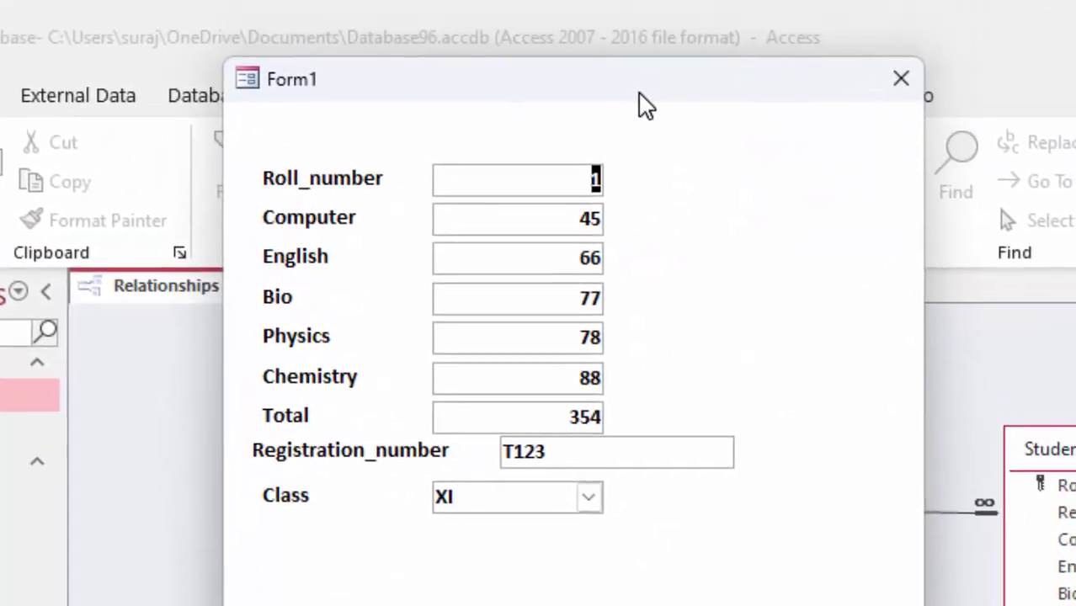
left_click(895, 87)
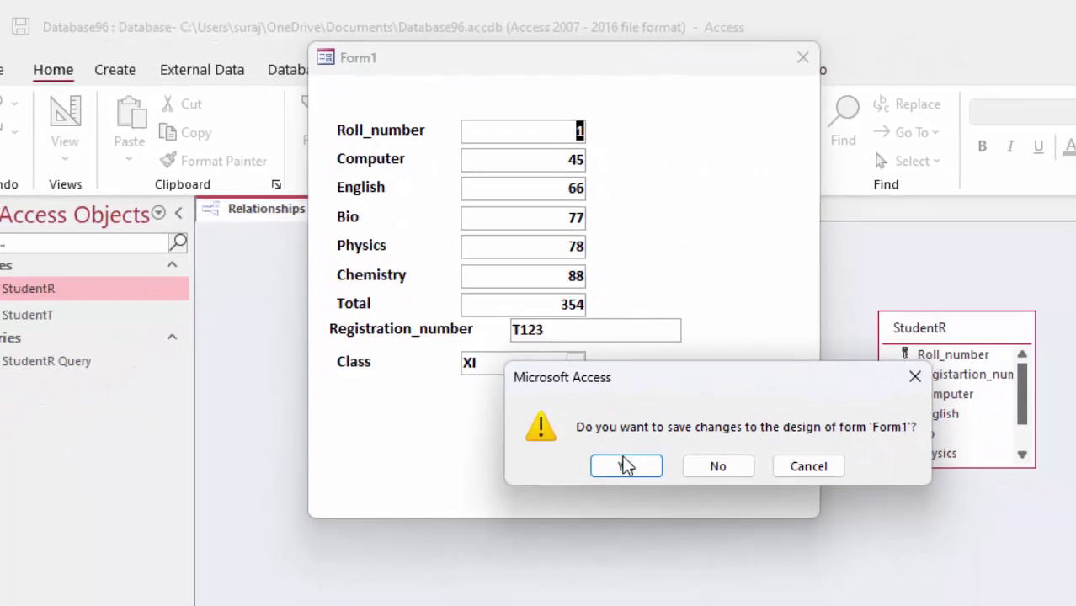
left_click(648, 585)
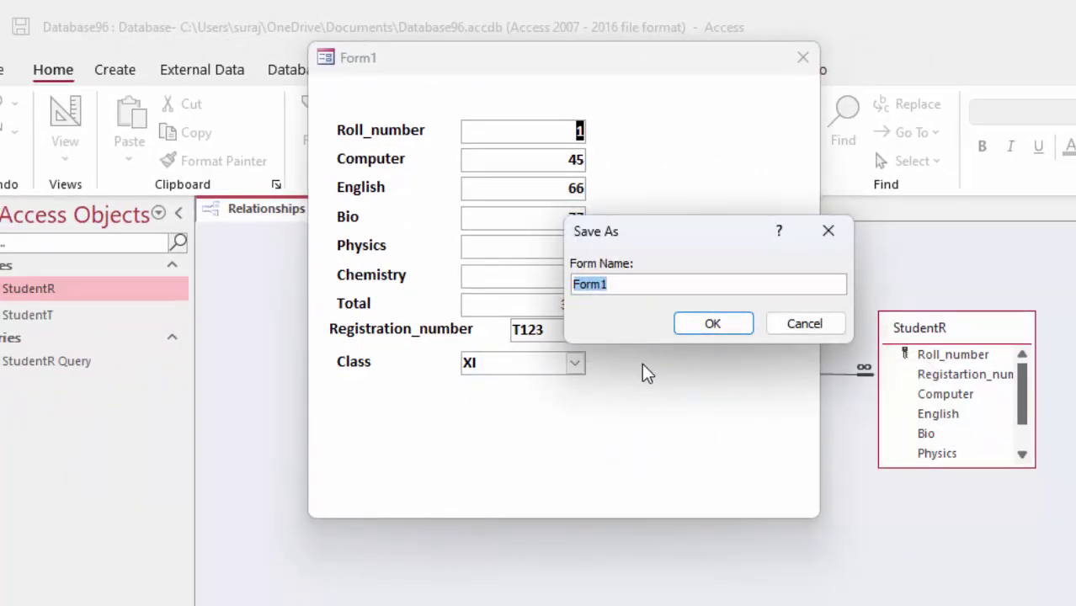
key("BackSpace")
type("Stude")
type("ntF")
key("Return")
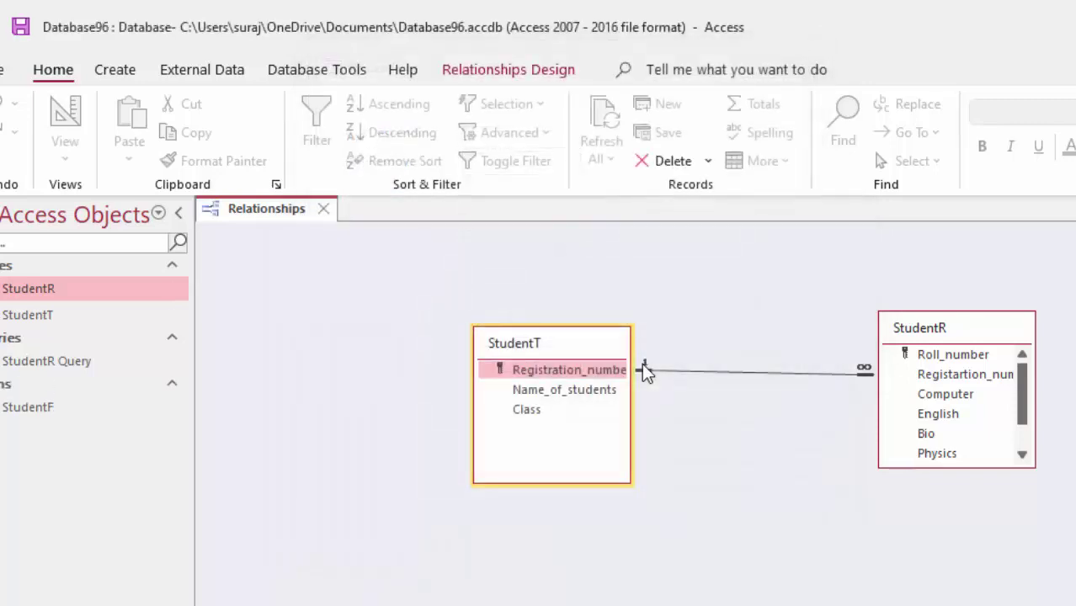
- Open StudentF in Layout view and shift all its controls down to free space at the top
left_click(39, 413)
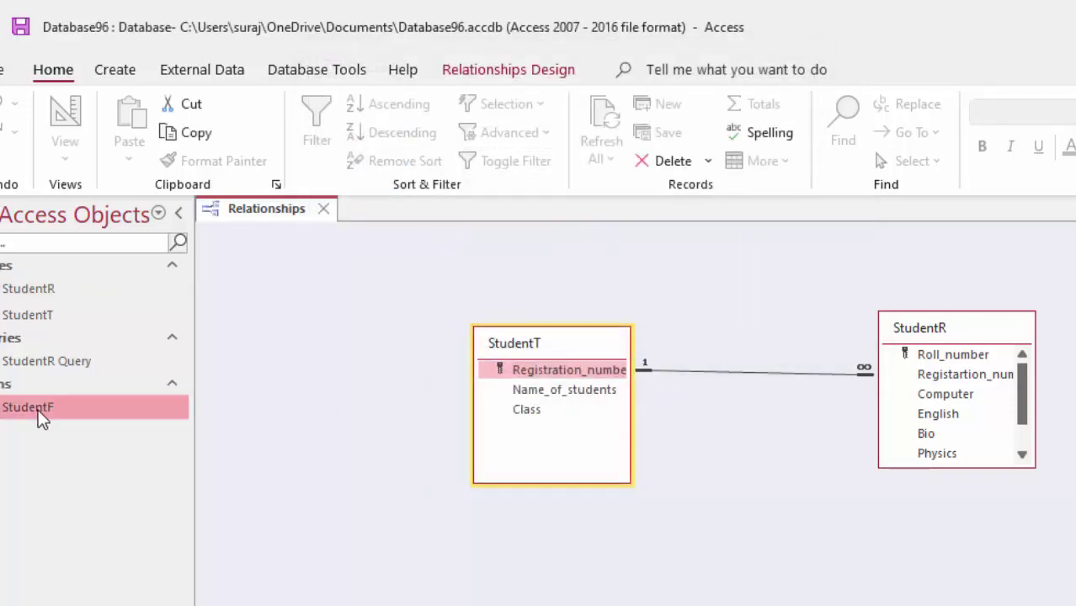
right_click(37, 409)
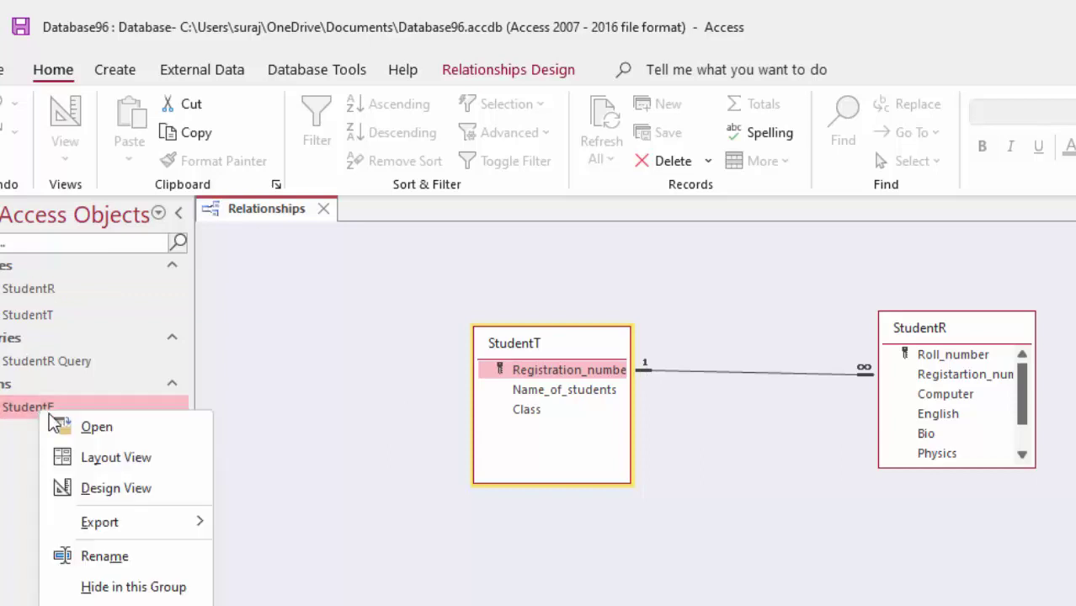
left_click(152, 486)
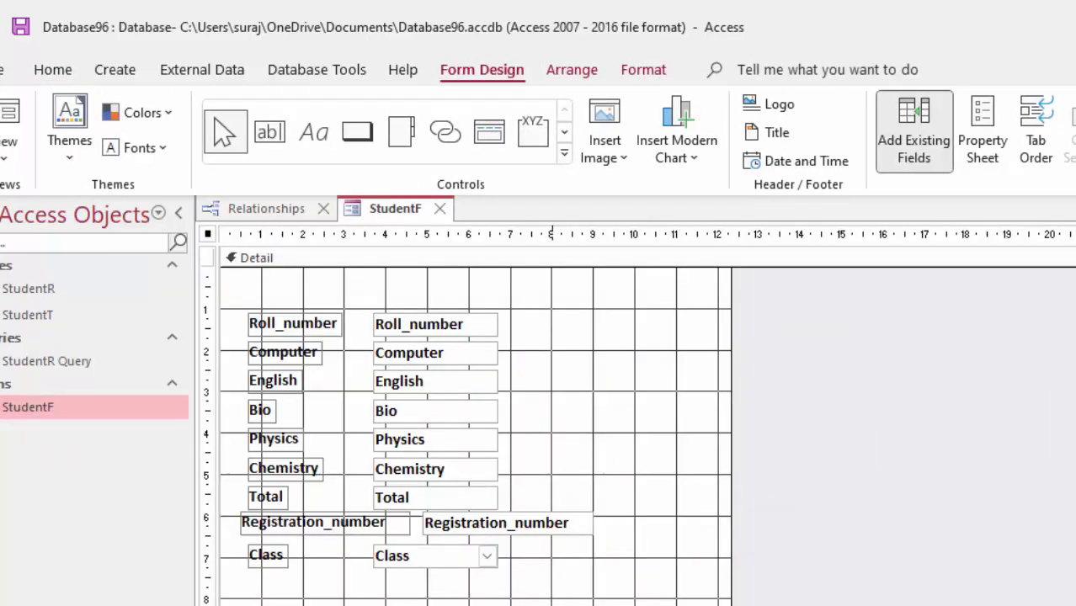
left_click_drag(593, 602, 239, 269)
left_click_drag(432, 445, 431, 539)
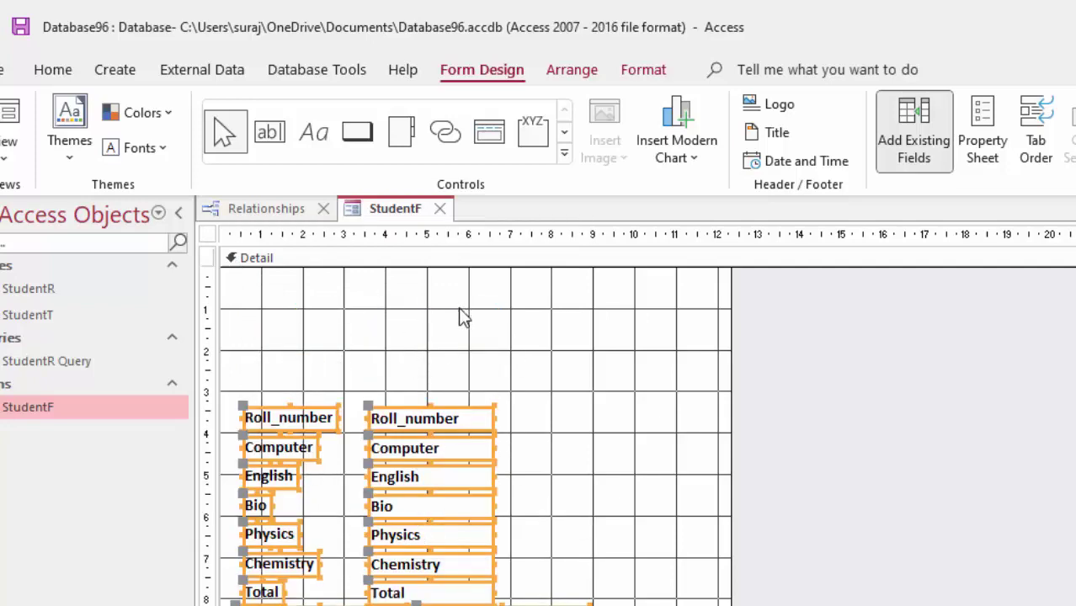
- Draw a combo box at the top of StudentF, cancel its wizard, then delete it
left_click(565, 158)
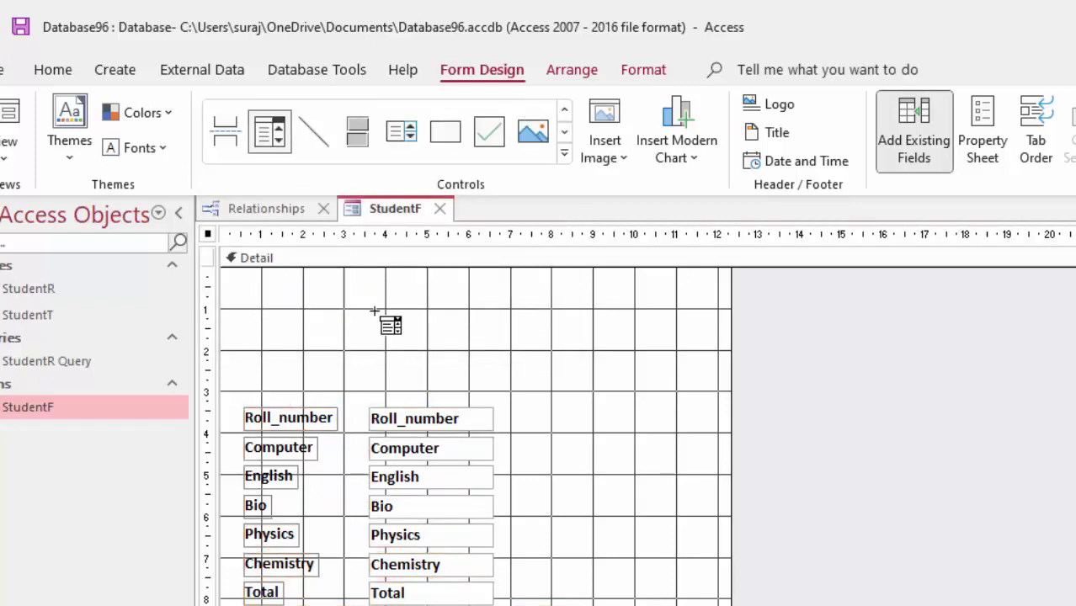
left_click_drag(372, 301, 588, 339)
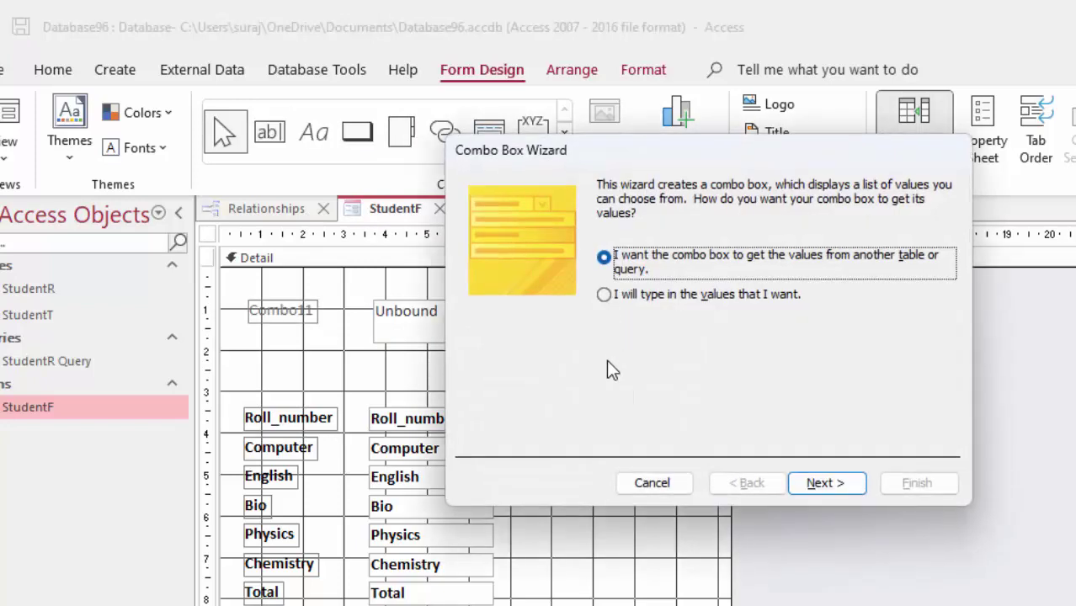
left_click(672, 494)
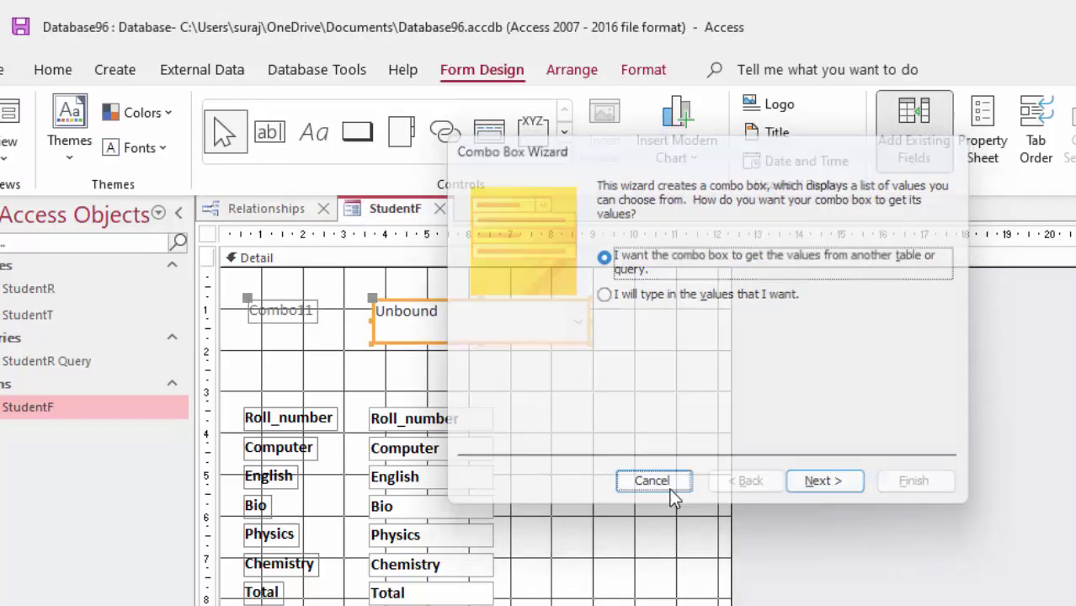
left_click_drag(554, 385, 251, 277)
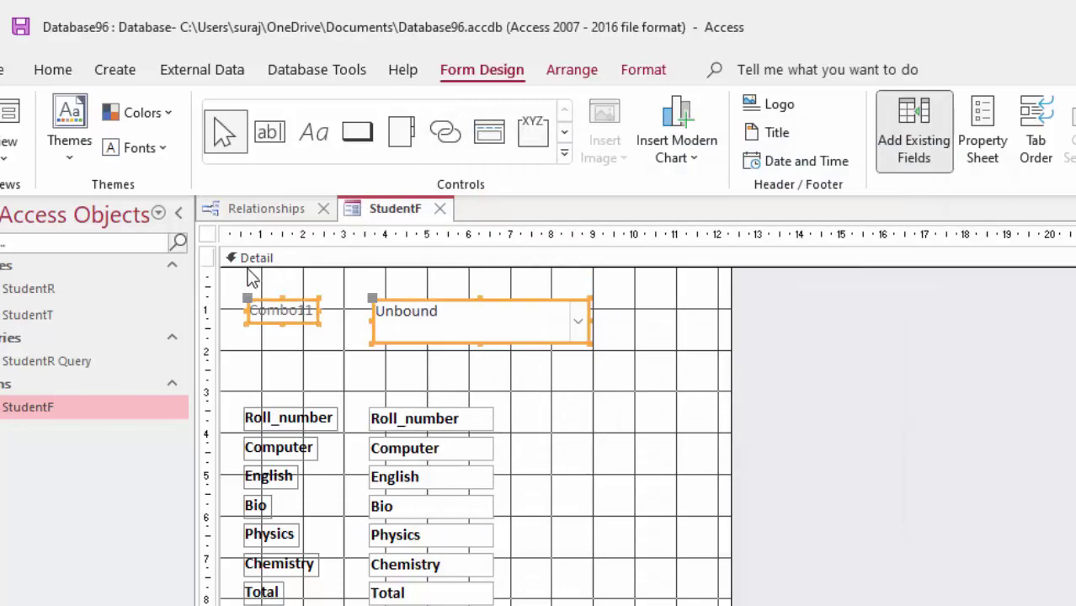
key("Delete")
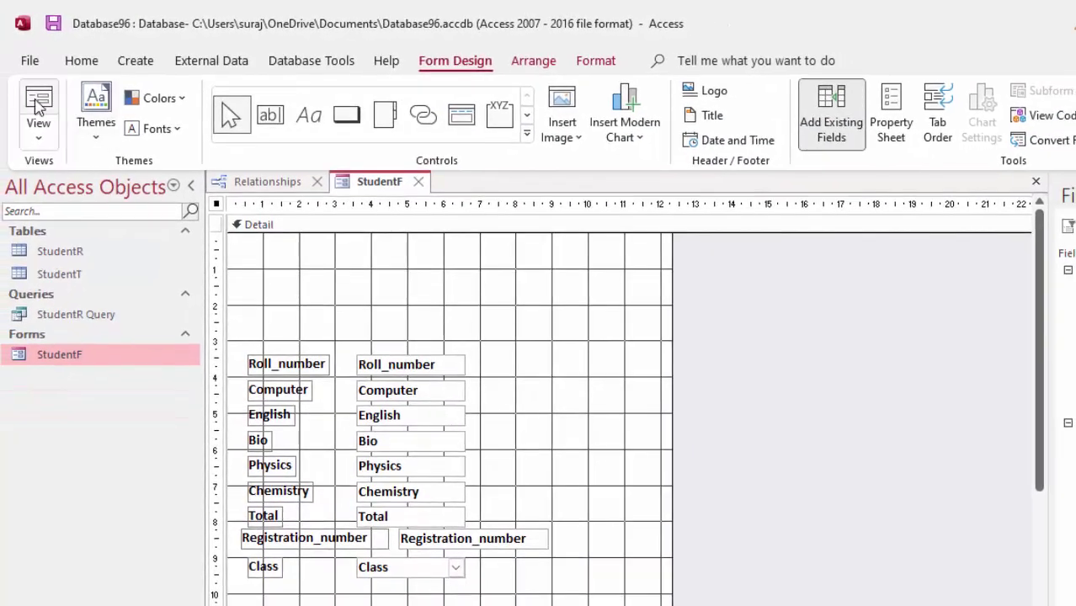
- Preview StudentF with record data, then close it and save the design changes
left_click(37, 102)
left_click_drag(468, 231, 437, 292)
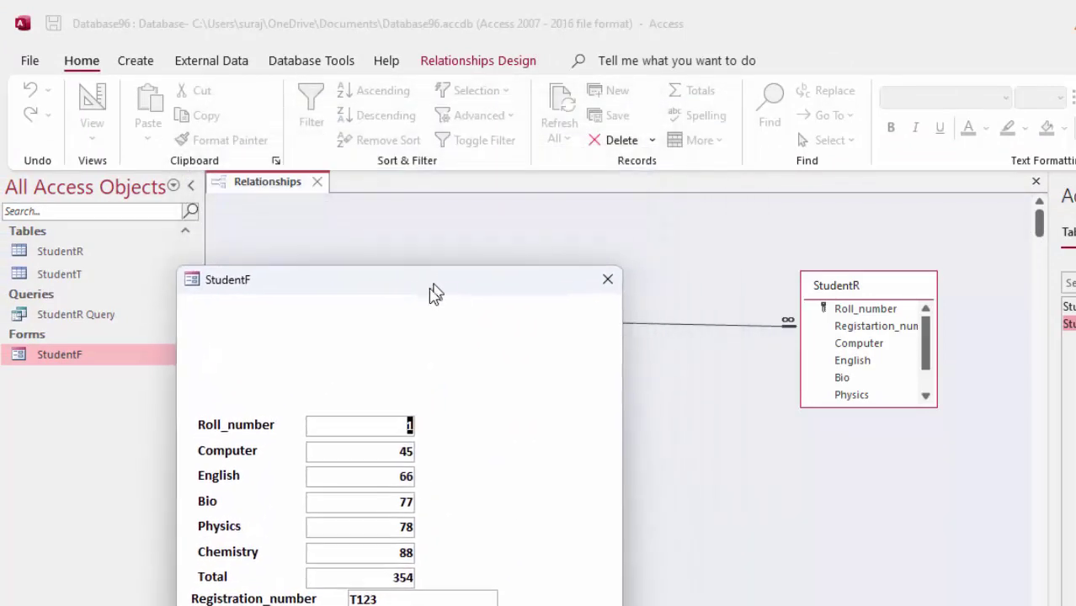
left_click(604, 281)
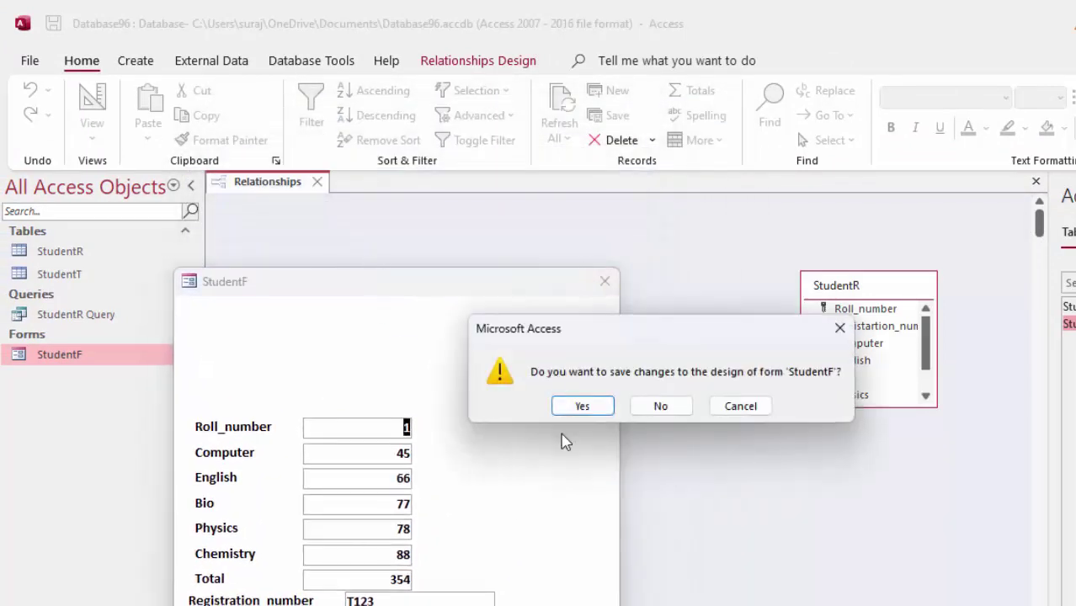
left_click(580, 407)
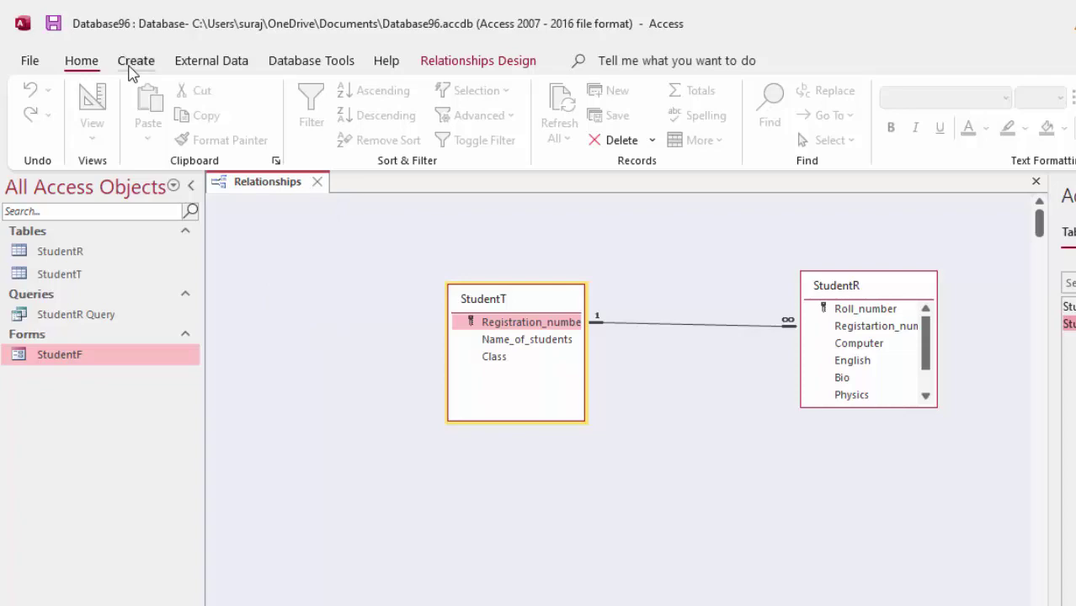
- Start the Simple Query Wizard with StudentR Query as the field source
left_click(132, 66)
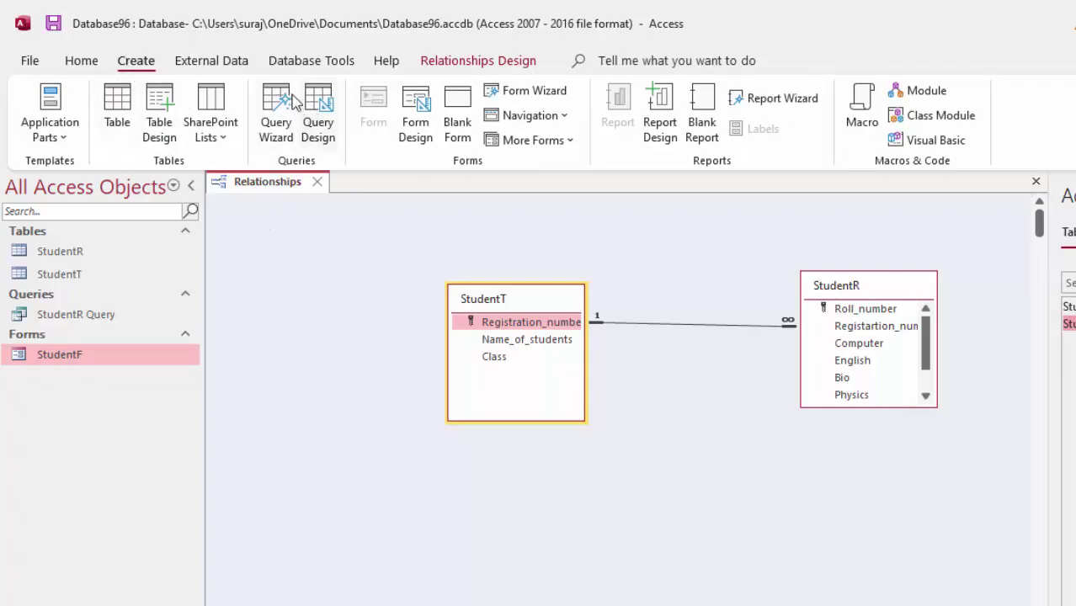
left_click(295, 99)
left_click(507, 498)
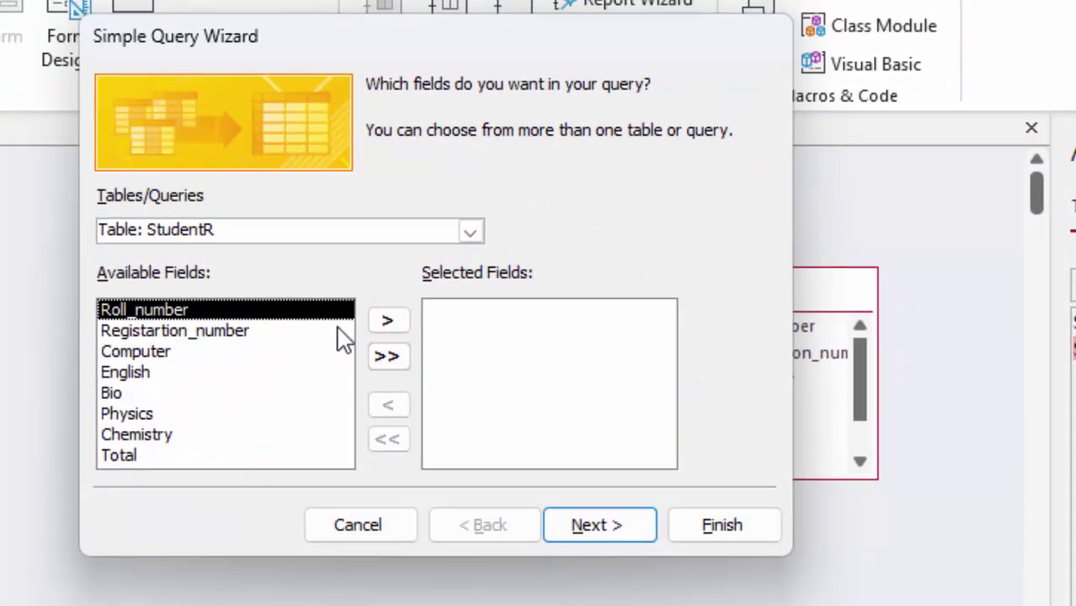
left_click(470, 232)
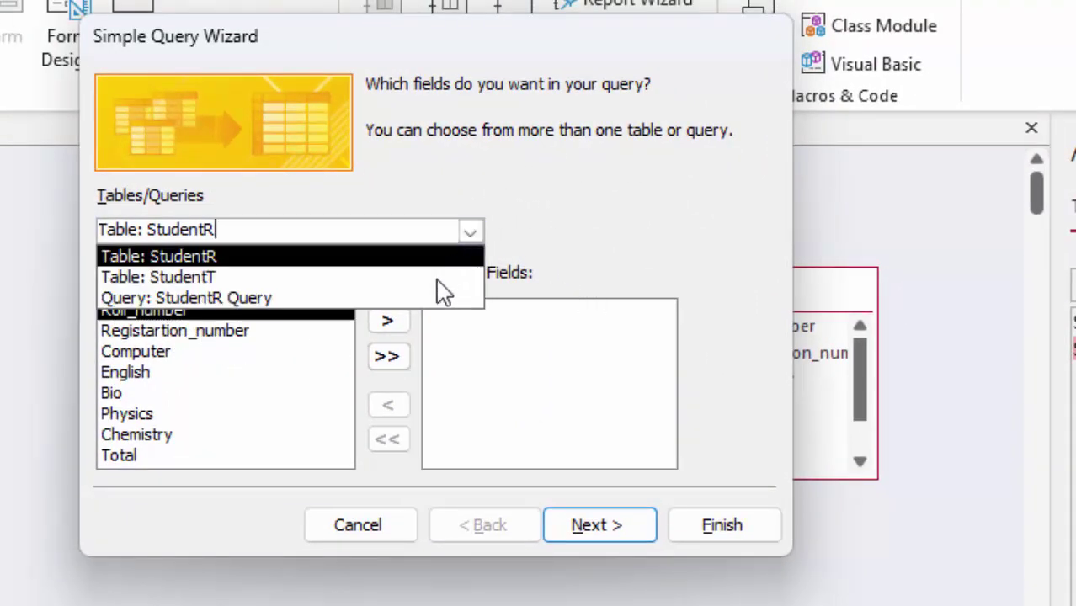
left_click(324, 299)
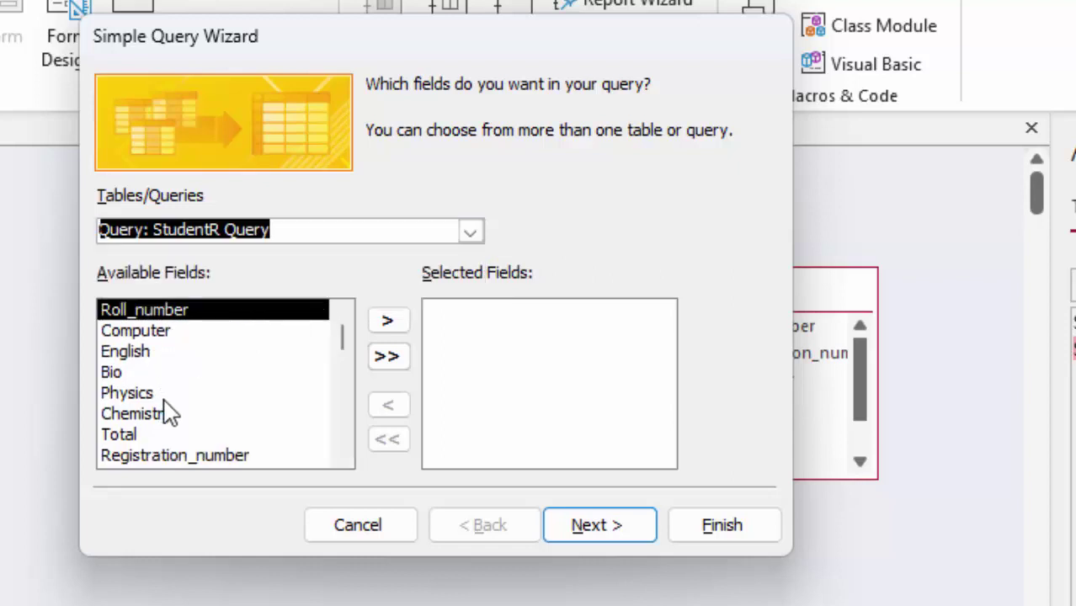
- Add Registration_number first and then all remaining fields, keeping a detail query, and finish the wizard
scroll(177, 421, "down", 1)
left_click(195, 435)
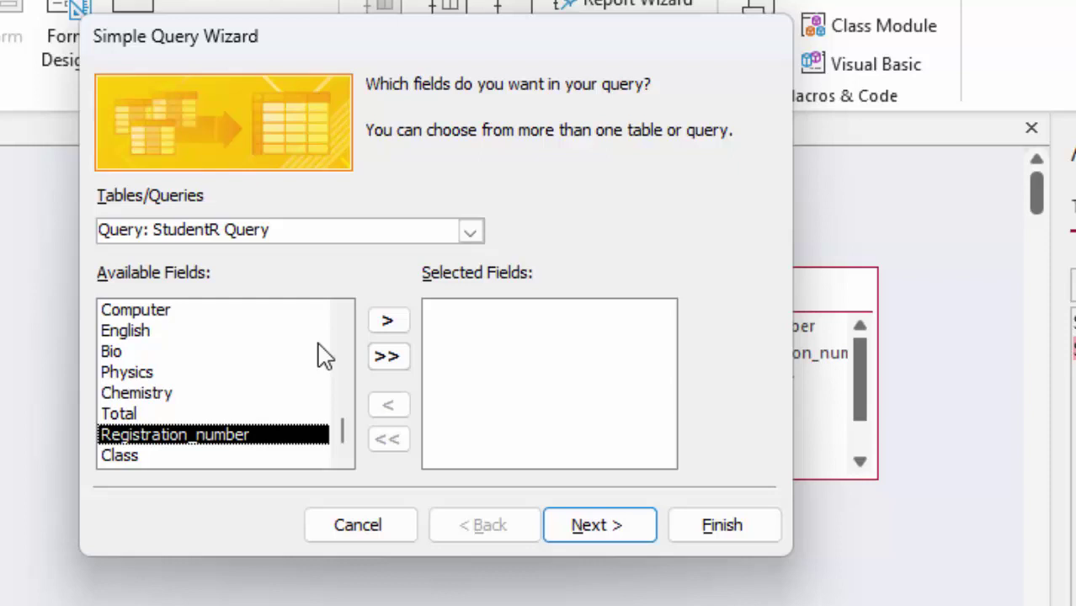
left_click(390, 324)
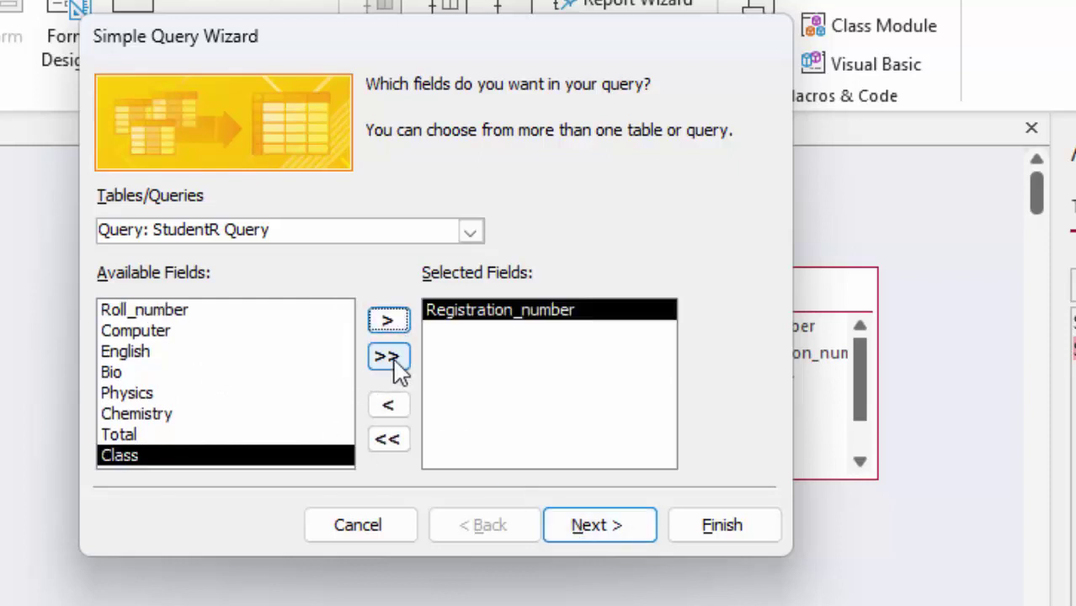
left_click(393, 362)
left_click(606, 525)
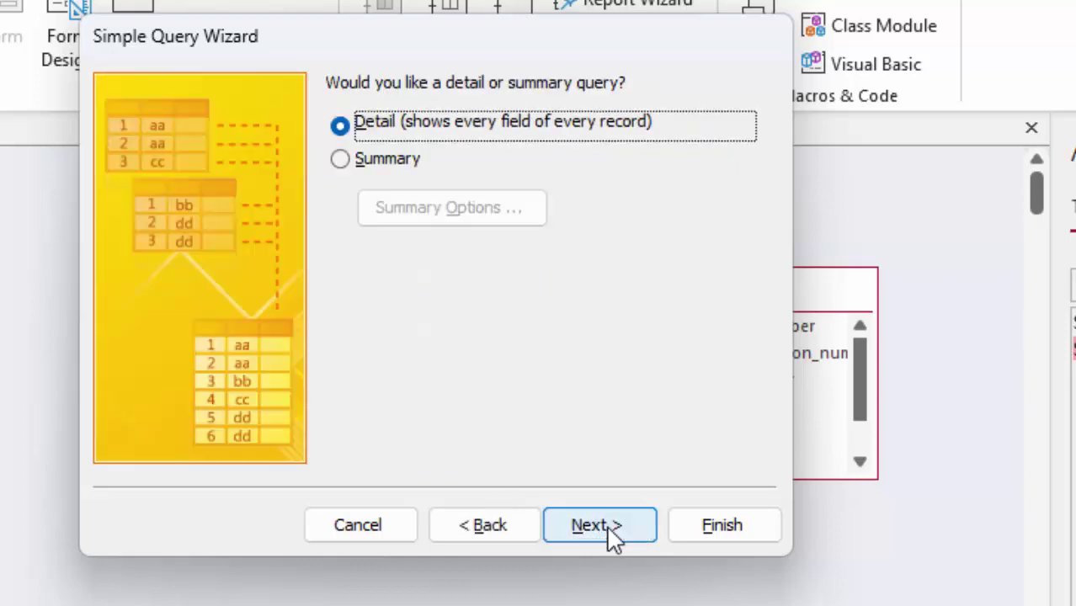
left_click(606, 524)
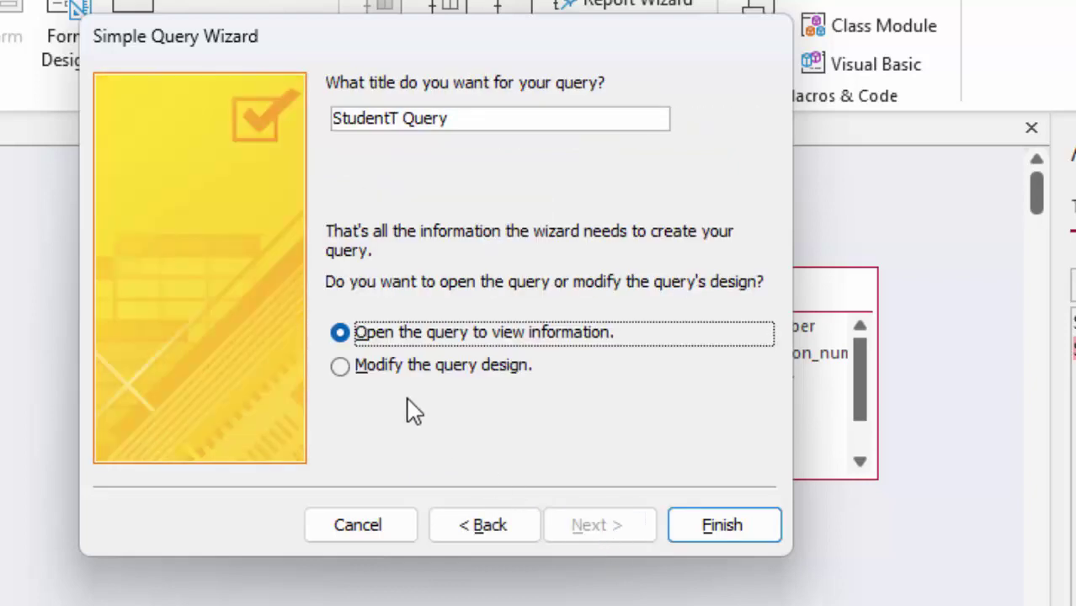
left_click(693, 530)
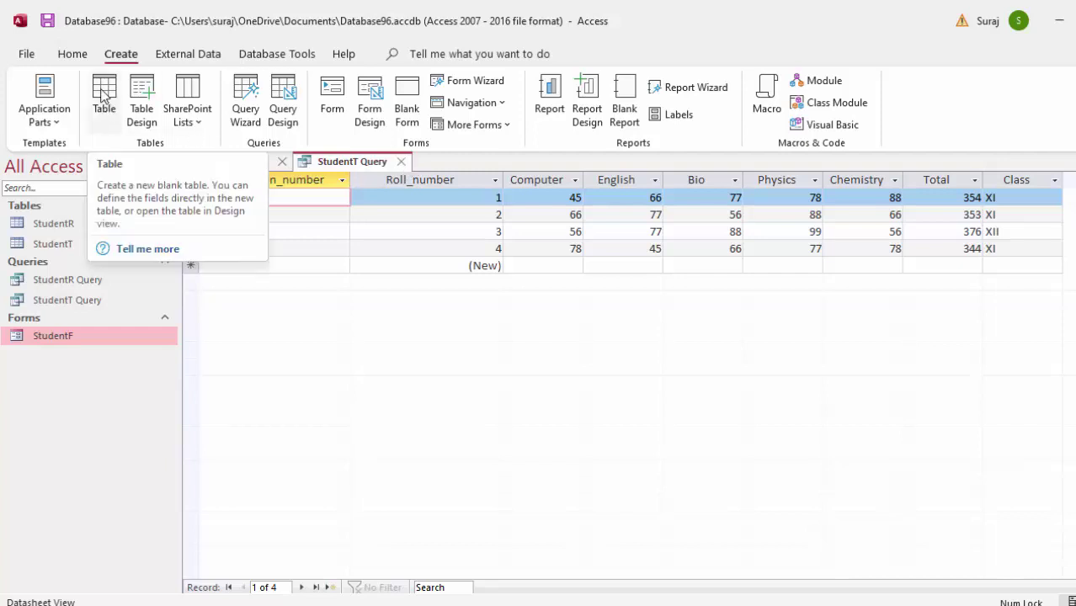
- In StudentT Query's Design View, set Registration_number criteria to [Forms]![StudentF]![Registration_number]
left_click(91, 304)
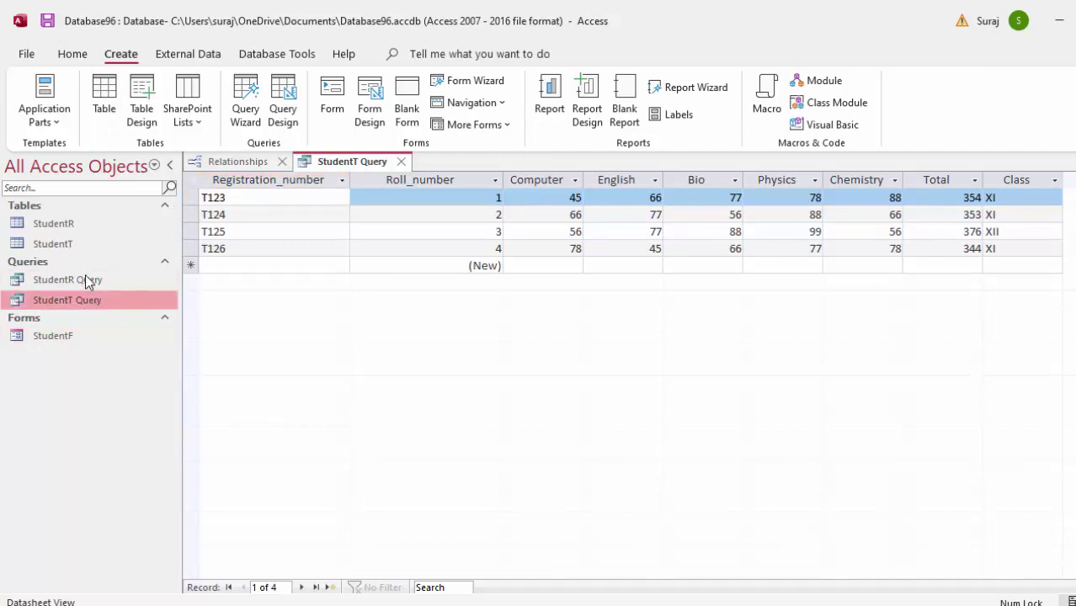
right_click(86, 295)
left_click(118, 331)
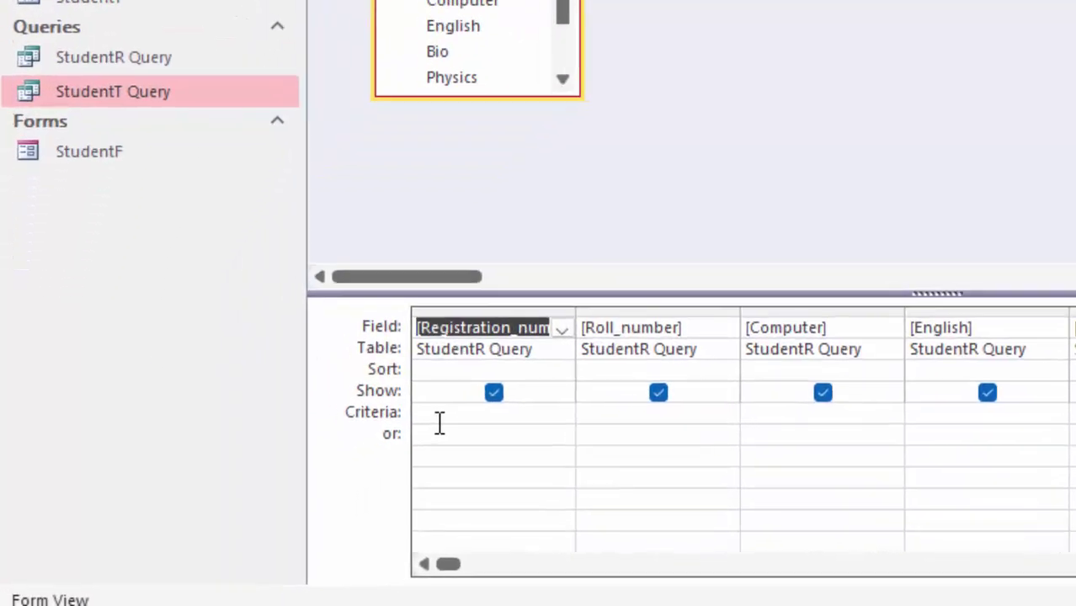
left_click(261, 492)
left_click(500, 405)
type("[")
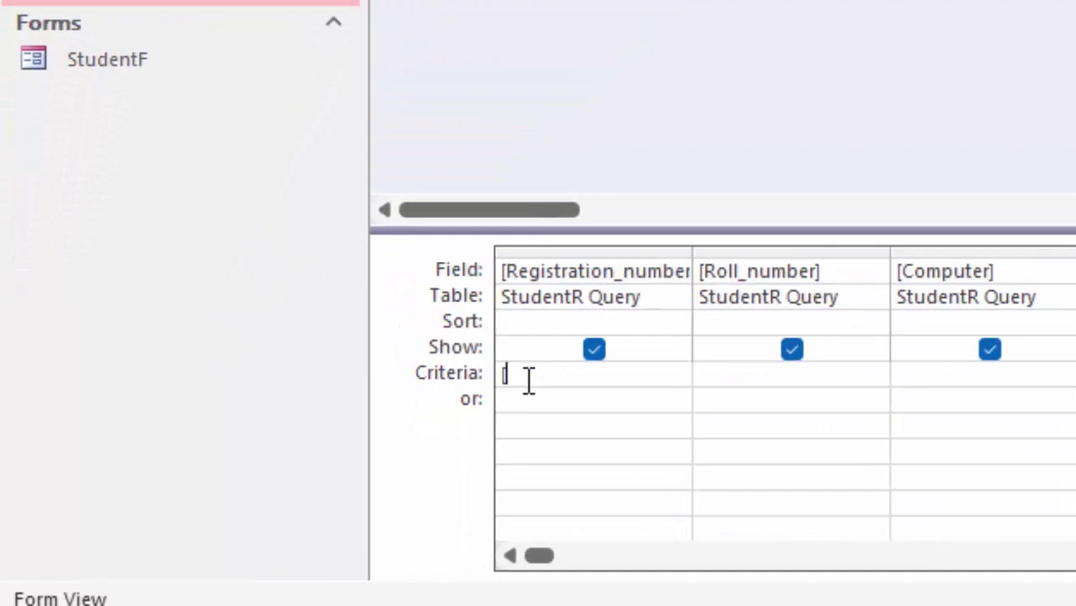
type("F")
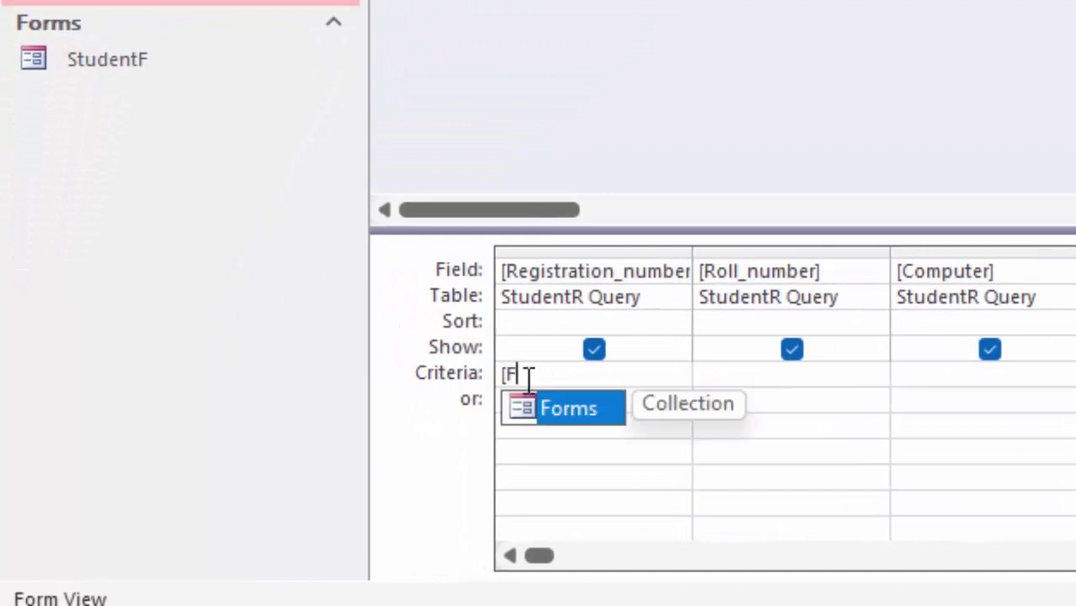
key("Tab")
type("!")
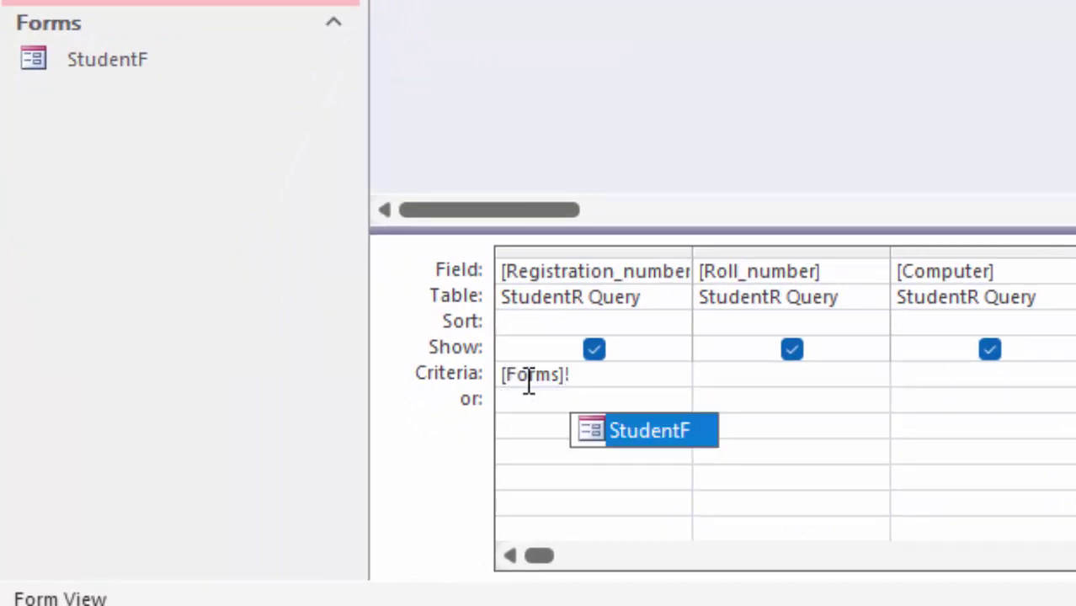
key("Tab")
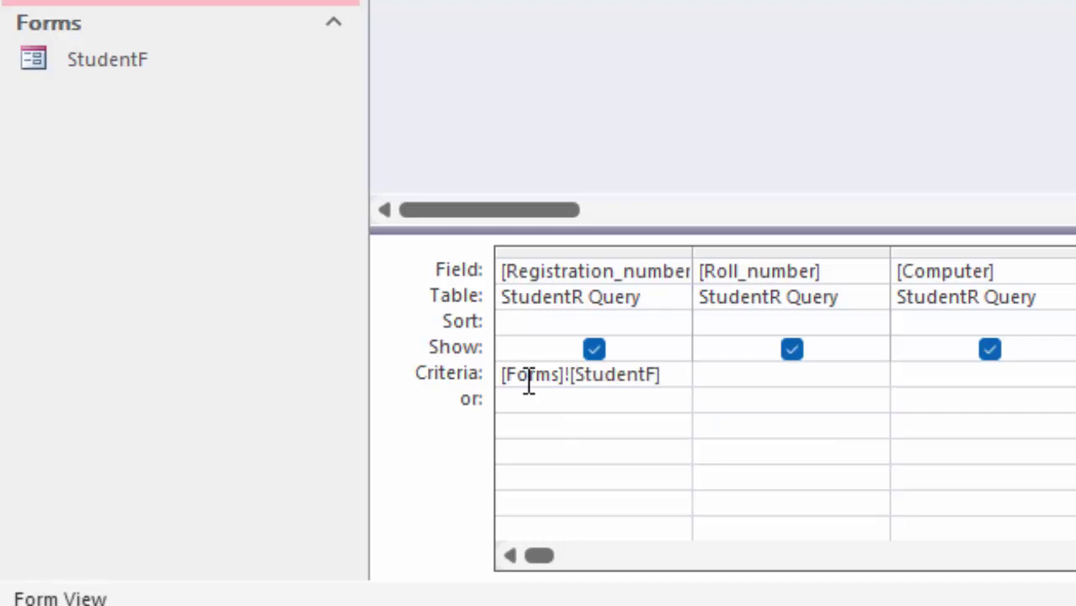
type("[")
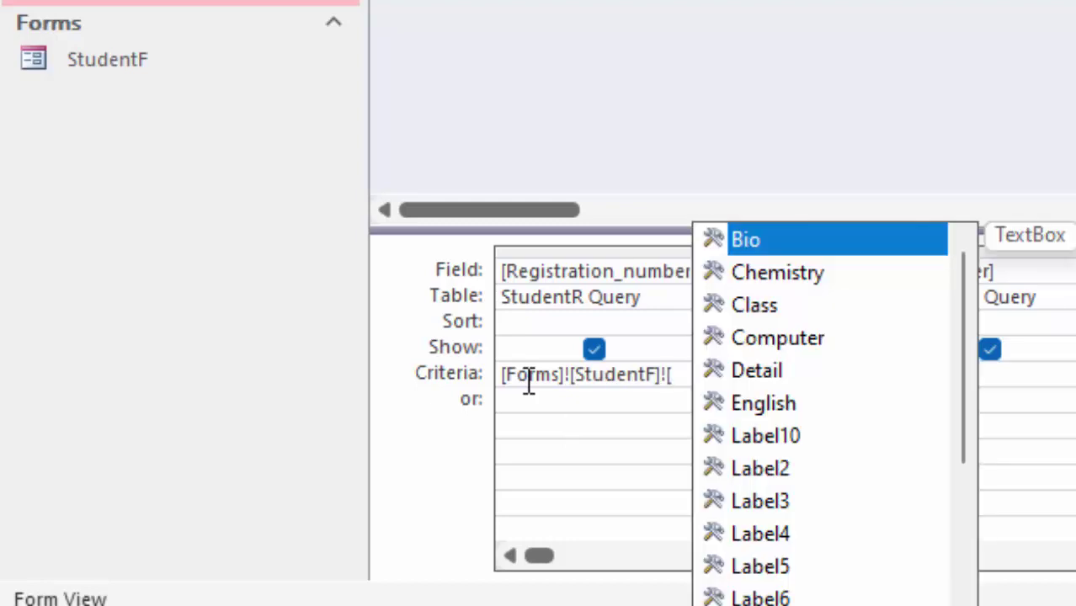
type("Re")
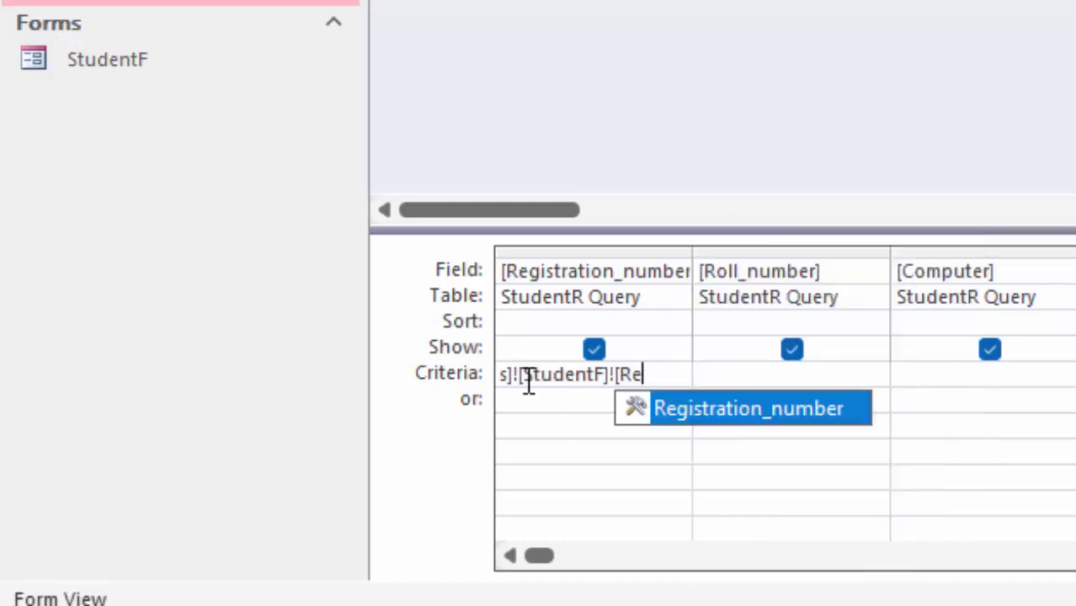
key("Tab")
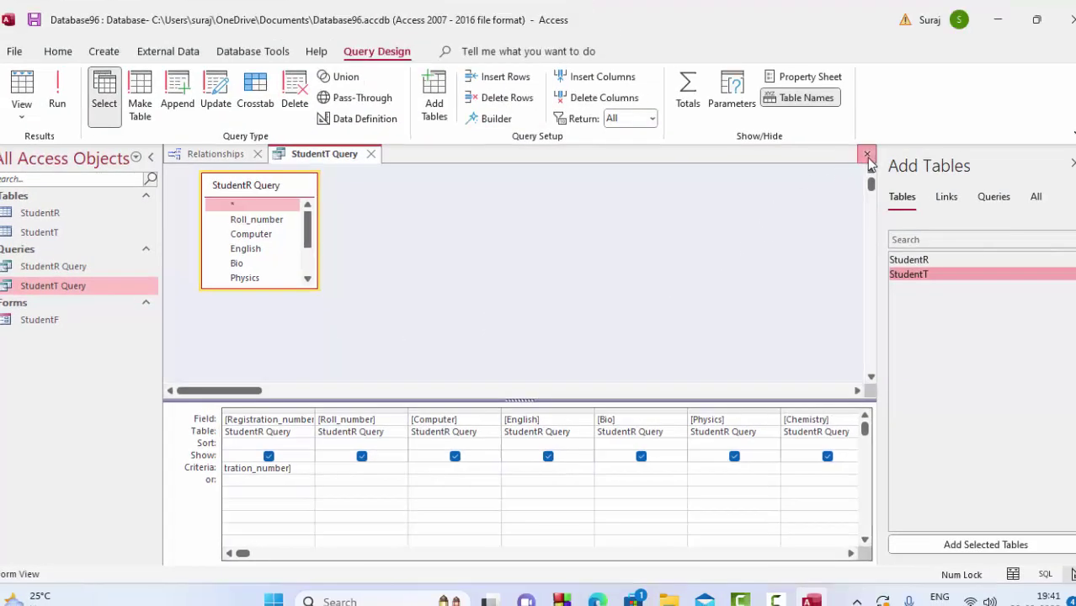
- Save and close the StudentT Query design, then delete StudentR Query
left_click(866, 155)
left_click(481, 343)
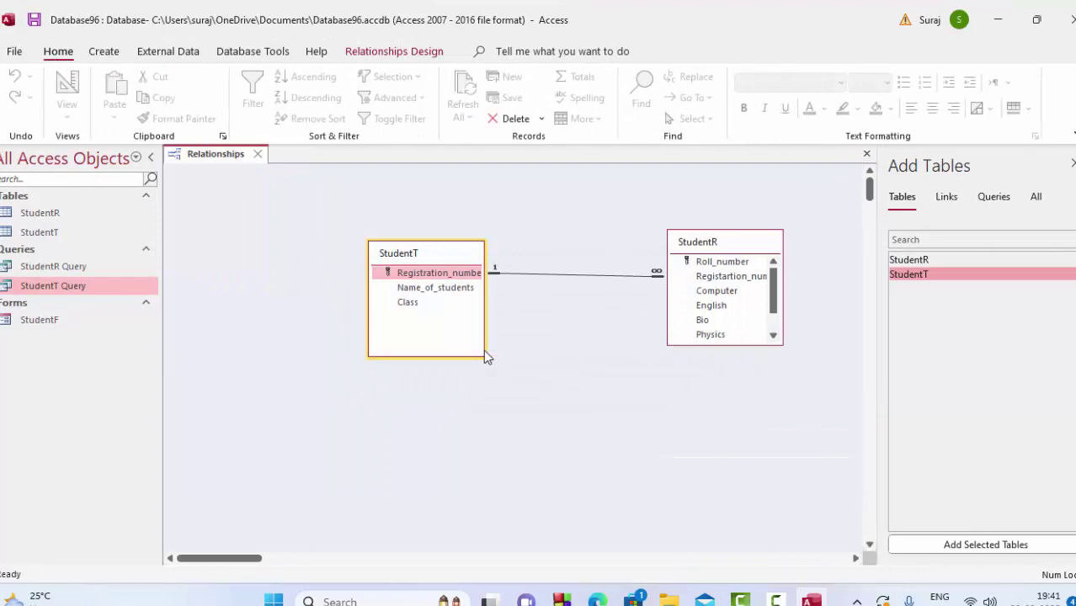
left_click(67, 269)
right_click(67, 271)
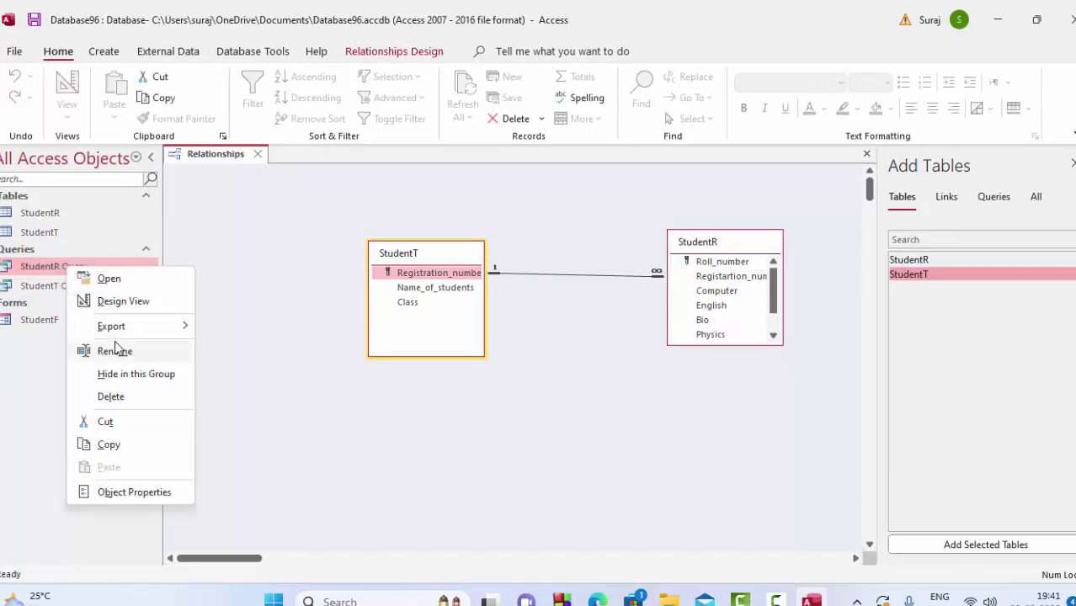
left_click(126, 397)
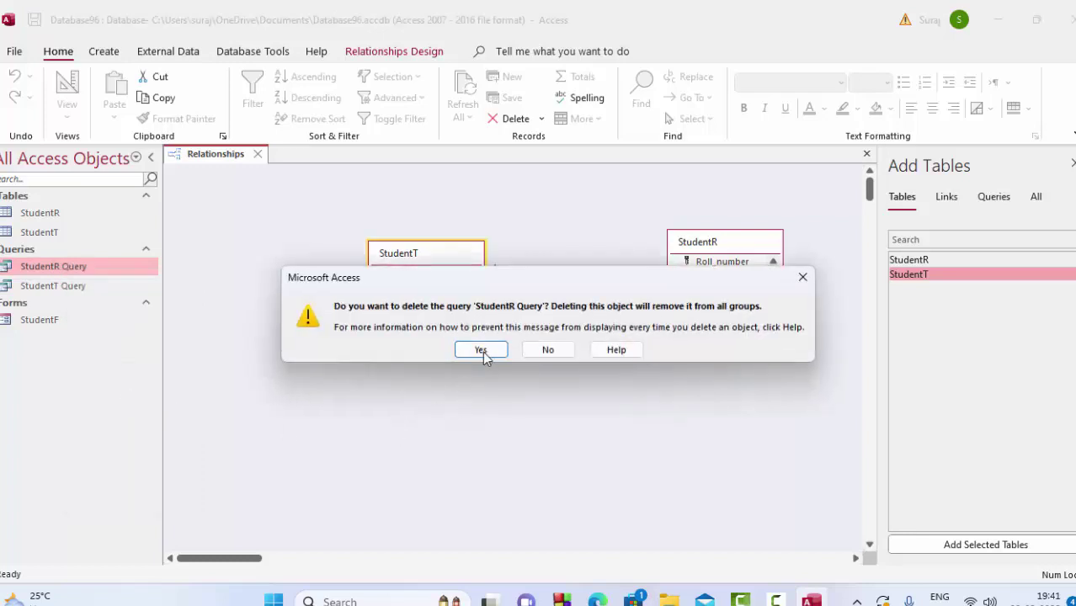
left_click(529, 353)
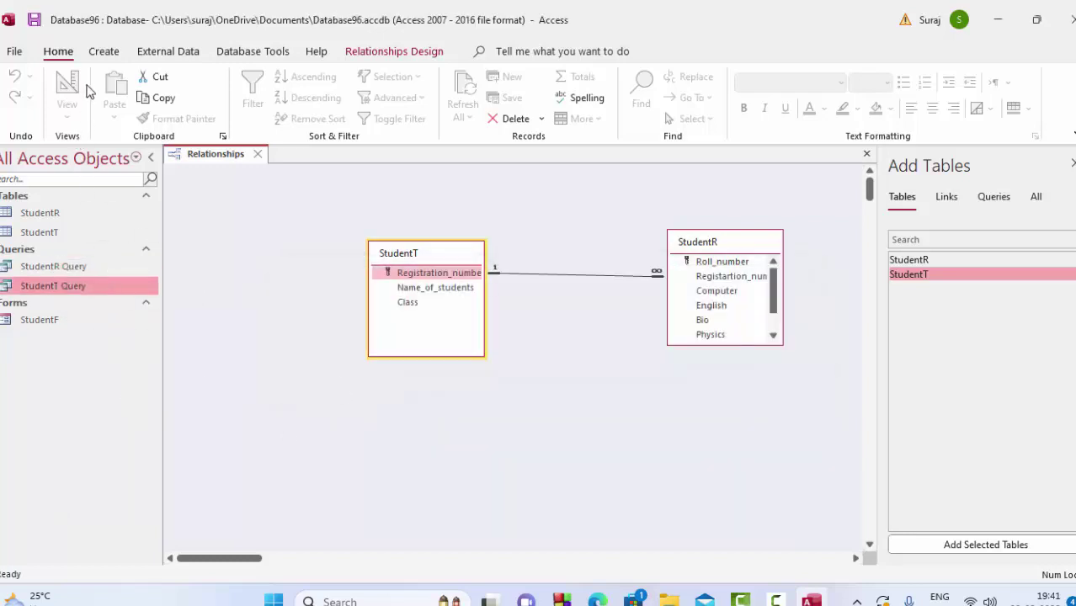
left_click(102, 52)
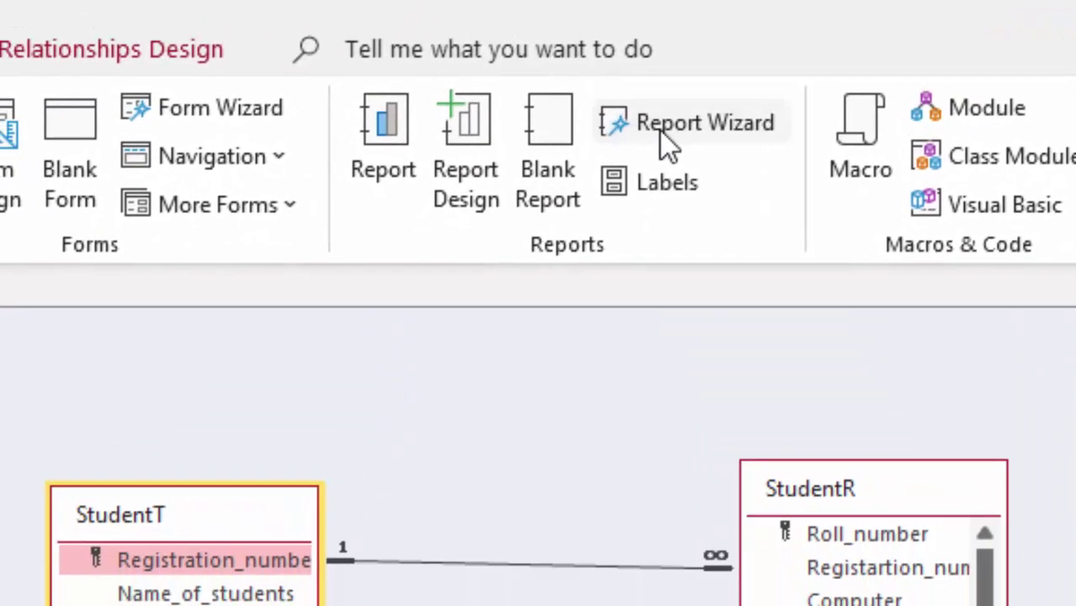
- Build the StudentT report with the Report Wizard, preview it for T123, then open its Design View
left_click(648, 198)
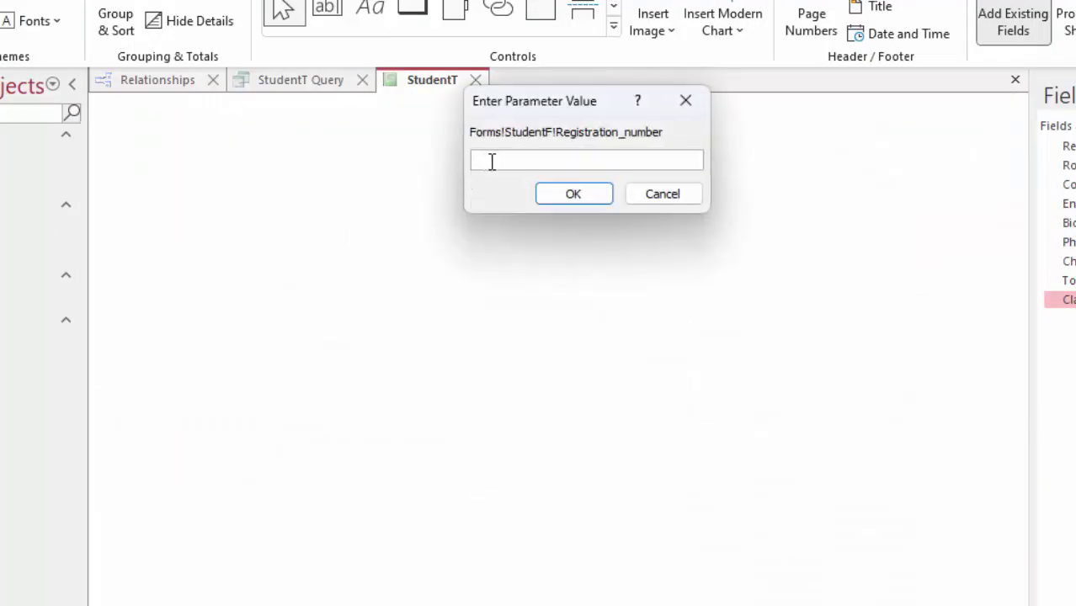
type("T12")
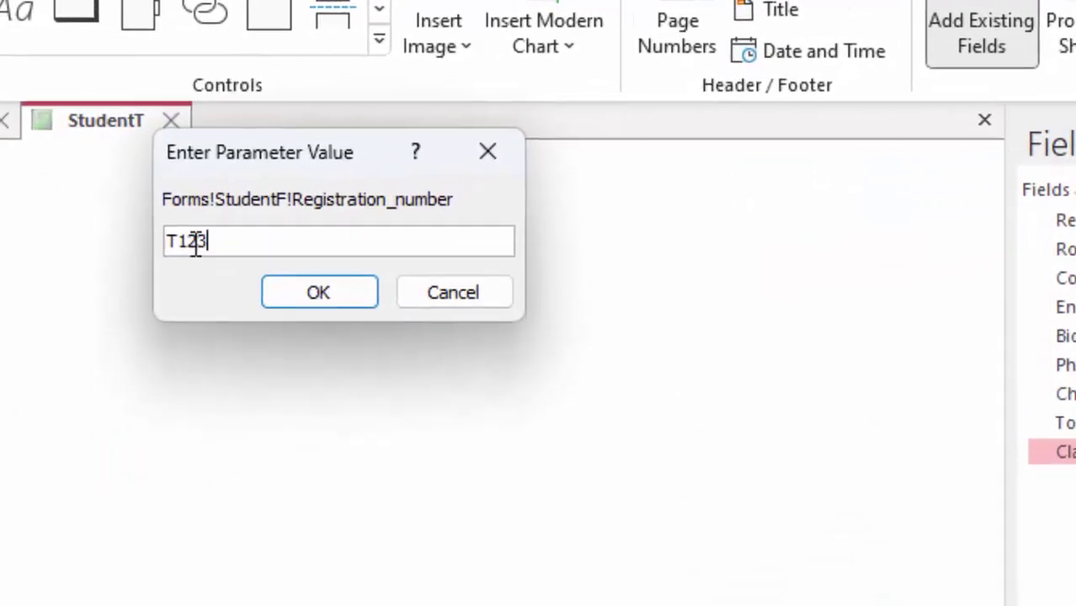
type("3")
key("Return")
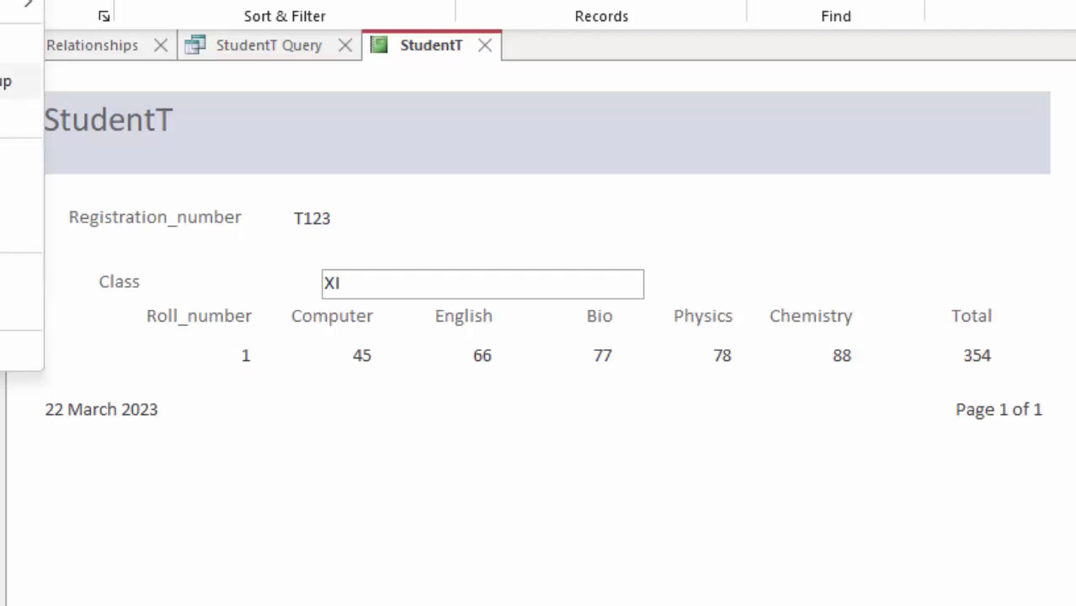
left_click(21, 295)
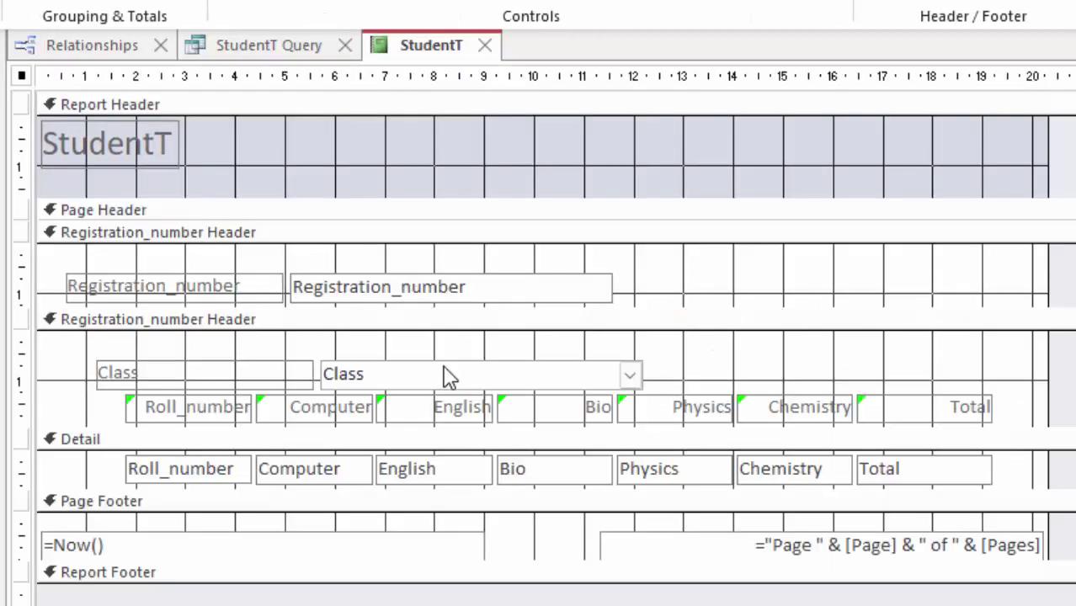